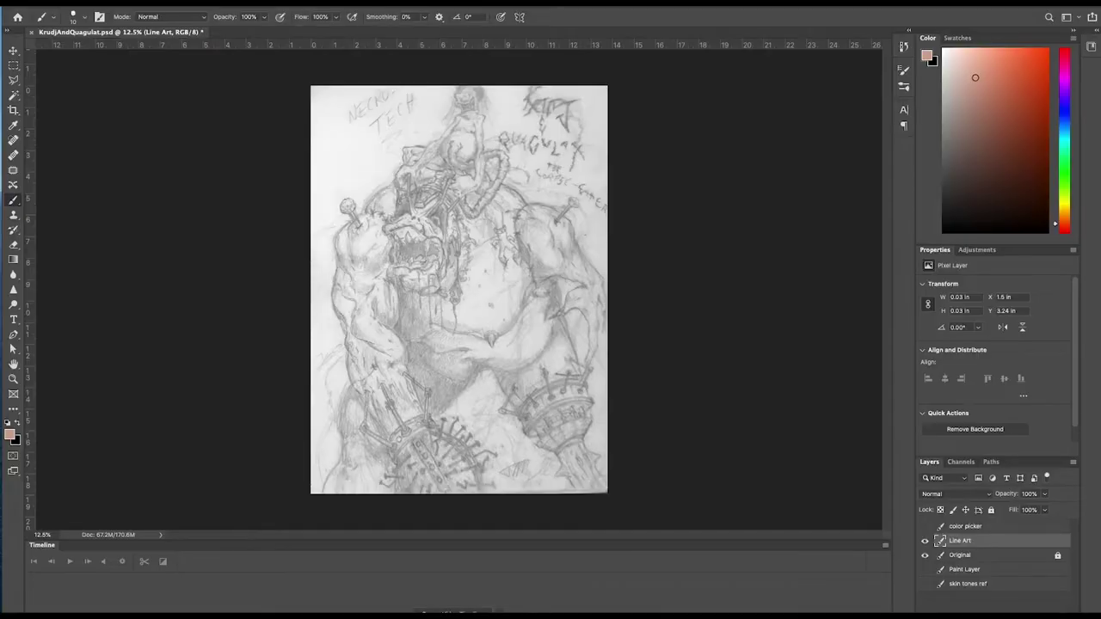
Ink the curve of the large creature's upper lip in black on the Line Art layer
{"action": "scroll", "coordinate": [418, 242], "scroll_direction": "up", "scroll_amount": 10}
{"action": "scroll", "coordinate": [394, 152], "scroll_direction": "down", "scroll_amount": 2}
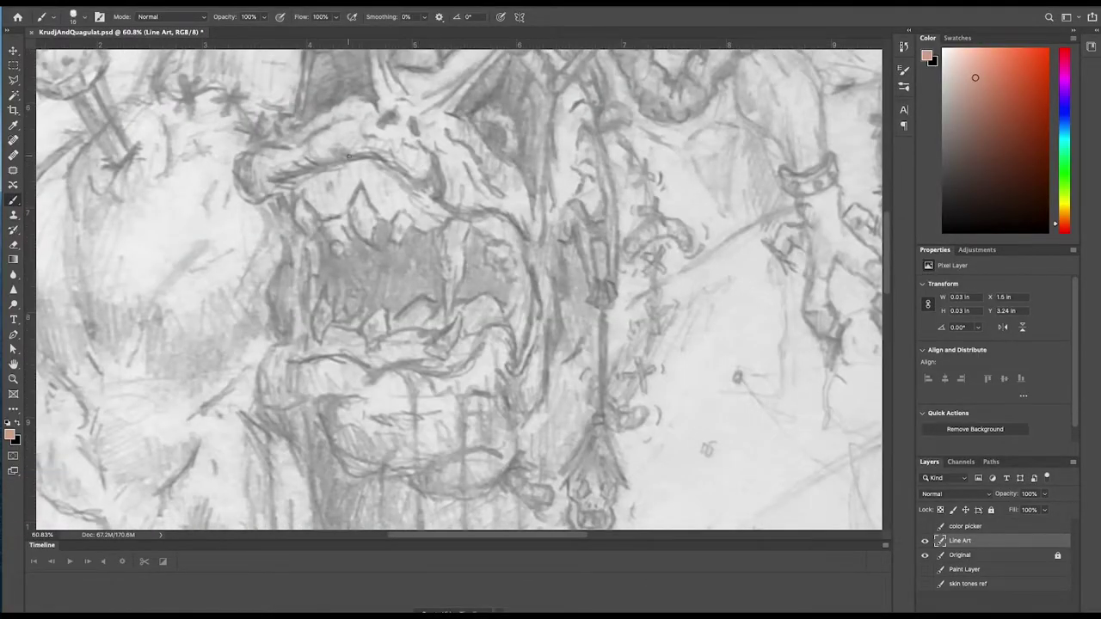
{"action": "left_click_drag", "start_coordinate": [375, 154], "coordinate": [419, 188]}
{"action": "key", "text": "super+z"}
{"action": "key", "text": "x"}
{"action": "mouse_move", "coordinate": [374, 152]}
{"action": "left_mouse_down"}
{"action": "mouse_move", "coordinate": [424, 190]}
{"action": "mouse_move", "coordinate": [380, 156]}
{"action": "left_mouse_up"}
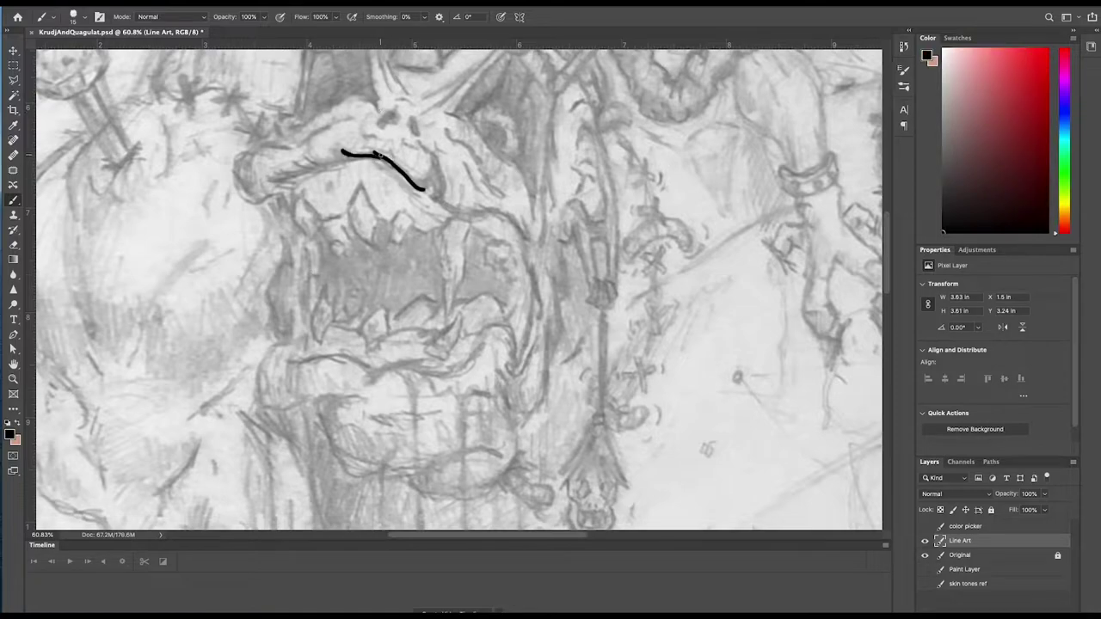
Choose a brush preset for inking and set its size to 10 px
{"action": "left_click", "coordinate": [85, 17]}
{"action": "double_click", "coordinate": [105, 157]}
{"action": "mouse_move", "coordinate": [140, 146]}
{"action": "left_mouse_down"}
{"action": "mouse_move", "coordinate": [139, 130]}
{"action": "mouse_move", "coordinate": [140, 167]}
{"action": "left_mouse_up"}
{"action": "left_click", "coordinate": [84, 18]}
{"action": "left_click", "coordinate": [157, 38]}
{"action": "left_click", "coordinate": [153, 58]}
{"action": "left_click", "coordinate": [212, 12]}
Extend the creature's upper lip line with short creases and ink the upper front teeth and gum line
{"action": "left_click_drag", "start_coordinate": [306, 158], "coordinate": [347, 158]}
{"action": "left_click_drag", "start_coordinate": [295, 164], "coordinate": [309, 168]}
{"action": "left_click_drag", "start_coordinate": [293, 179], "coordinate": [308, 242]}
{"action": "mouse_move", "coordinate": [303, 187]}
{"action": "left_mouse_down"}
{"action": "mouse_move", "coordinate": [295, 220]}
{"action": "mouse_move", "coordinate": [321, 224]}
{"action": "left_mouse_up"}
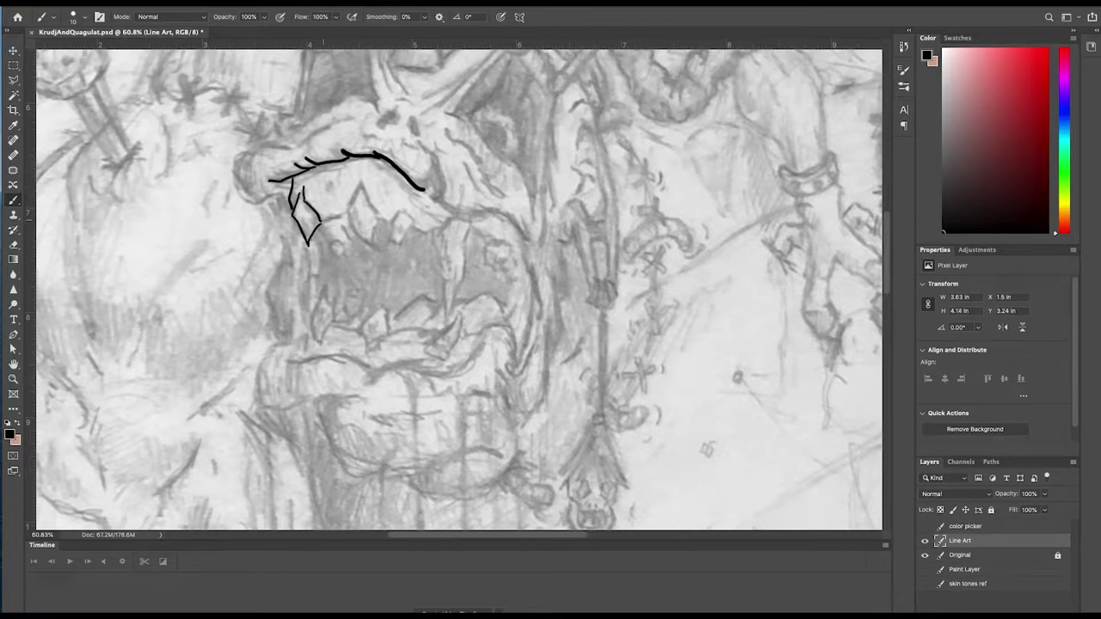
{"action": "mouse_move", "coordinate": [361, 183]}
{"action": "left_mouse_down"}
{"action": "mouse_move", "coordinate": [371, 247]}
{"action": "mouse_move", "coordinate": [378, 219]}
{"action": "left_mouse_up"}
{"action": "mouse_move", "coordinate": [320, 221]}
{"action": "left_mouse_down"}
{"action": "mouse_move", "coordinate": [403, 214]}
{"action": "mouse_move", "coordinate": [392, 243]}
{"action": "left_mouse_up"}
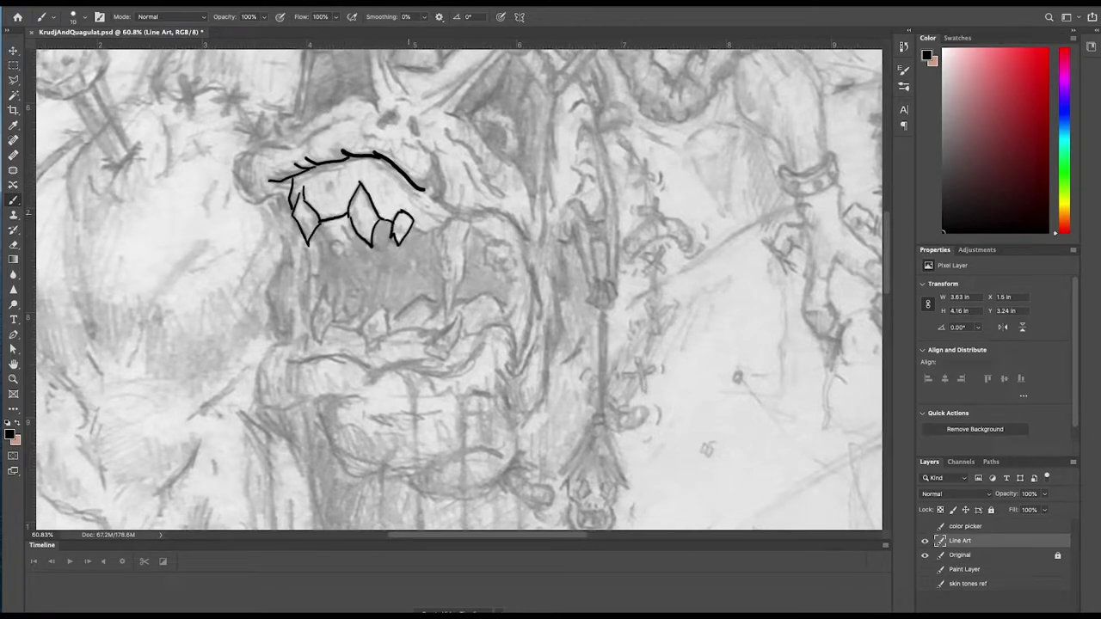
Ink the long upper fang and the lip contour around the mouth's corner down to the lower lip
{"action": "left_click_drag", "start_coordinate": [471, 223], "coordinate": [450, 301]}
{"action": "left_click_drag", "start_coordinate": [431, 236], "coordinate": [449, 301]}
{"action": "left_click_drag", "start_coordinate": [431, 235], "coordinate": [454, 215]}
{"action": "mouse_move", "coordinate": [424, 190]}
{"action": "left_mouse_down"}
{"action": "mouse_move", "coordinate": [433, 154]}
{"action": "mouse_move", "coordinate": [443, 199]}
{"action": "left_mouse_up"}
{"action": "mouse_move", "coordinate": [437, 171]}
{"action": "left_mouse_down"}
{"action": "mouse_move", "coordinate": [451, 215]}
{"action": "mouse_move", "coordinate": [479, 216]}
{"action": "mouse_move", "coordinate": [529, 247]}
{"action": "mouse_move", "coordinate": [539, 319]}
{"action": "mouse_move", "coordinate": [519, 361]}
{"action": "mouse_move", "coordinate": [460, 370]}
{"action": "mouse_move", "coordinate": [335, 357]}
{"action": "mouse_move", "coordinate": [284, 371]}
{"action": "mouse_move", "coordinate": [303, 400]}
{"action": "mouse_move", "coordinate": [353, 405]}
{"action": "left_mouse_up"}
{"action": "left_click_drag", "start_coordinate": [536, 338], "coordinate": [524, 381]}
{"action": "left_click_drag", "start_coordinate": [508, 370], "coordinate": [521, 383]}
Ink the creature's jaw edge, chin outline and the creases beneath the lower lip
{"action": "left_click_drag", "start_coordinate": [548, 322], "coordinate": [547, 398]}
{"action": "left_click_drag", "start_coordinate": [546, 396], "coordinate": [518, 432]}
{"action": "key", "text": "super+z"}
{"action": "mouse_move", "coordinate": [517, 423]}
{"action": "left_mouse_down"}
{"action": "mouse_move", "coordinate": [449, 493]}
{"action": "mouse_move", "coordinate": [407, 475]}
{"action": "left_mouse_up"}
{"action": "mouse_move", "coordinate": [318, 399]}
{"action": "left_mouse_down"}
{"action": "mouse_move", "coordinate": [430, 469]}
{"action": "mouse_move", "coordinate": [502, 447]}
{"action": "left_mouse_up"}
{"action": "left_click_drag", "start_coordinate": [370, 416], "coordinate": [439, 412]}
{"action": "left_click_drag", "start_coordinate": [446, 391], "coordinate": [392, 398]}
Ink the back contour of the open mouth, the lower teeth and the tongue
{"action": "mouse_move", "coordinate": [470, 232]}
{"action": "left_mouse_down"}
{"action": "mouse_move", "coordinate": [499, 273]}
{"action": "mouse_move", "coordinate": [517, 273]}
{"action": "mouse_move", "coordinate": [502, 321]}
{"action": "left_mouse_up"}
{"action": "mouse_move", "coordinate": [312, 342]}
{"action": "left_mouse_down"}
{"action": "mouse_move", "coordinate": [333, 320]}
{"action": "mouse_move", "coordinate": [328, 327]}
{"action": "mouse_move", "coordinate": [360, 333]}
{"action": "mouse_move", "coordinate": [368, 316]}
{"action": "mouse_move", "coordinate": [376, 337]}
{"action": "mouse_move", "coordinate": [458, 320]}
{"action": "mouse_move", "coordinate": [513, 334]}
{"action": "left_mouse_up"}
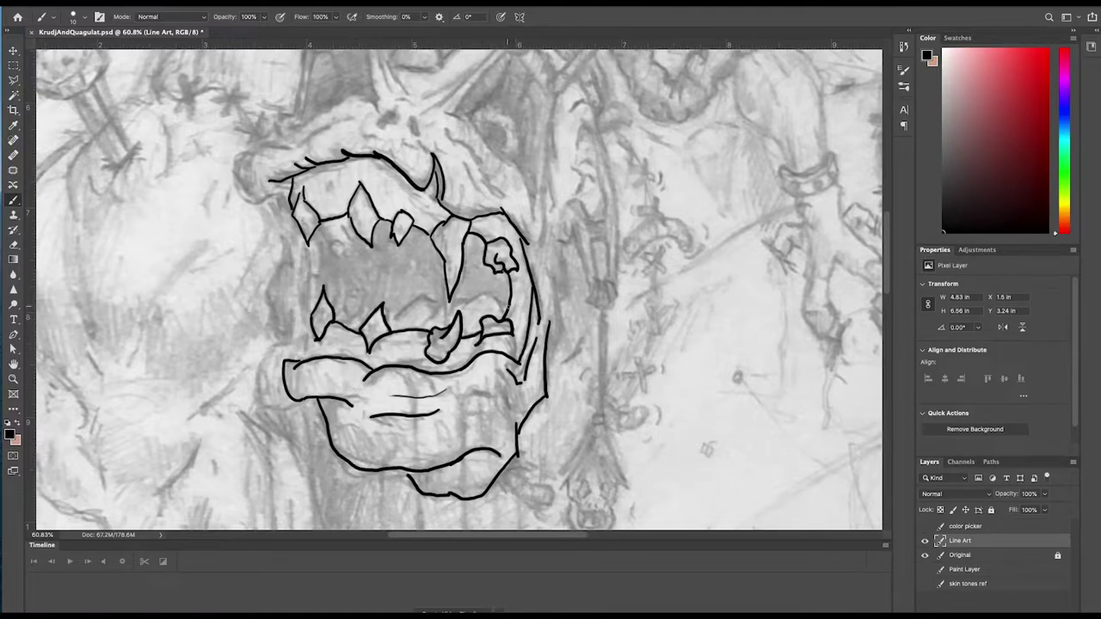
{"action": "mouse_move", "coordinate": [511, 291]}
{"action": "left_mouse_down"}
{"action": "mouse_move", "coordinate": [434, 301]}
{"action": "mouse_move", "coordinate": [392, 332]}
{"action": "left_mouse_up"}
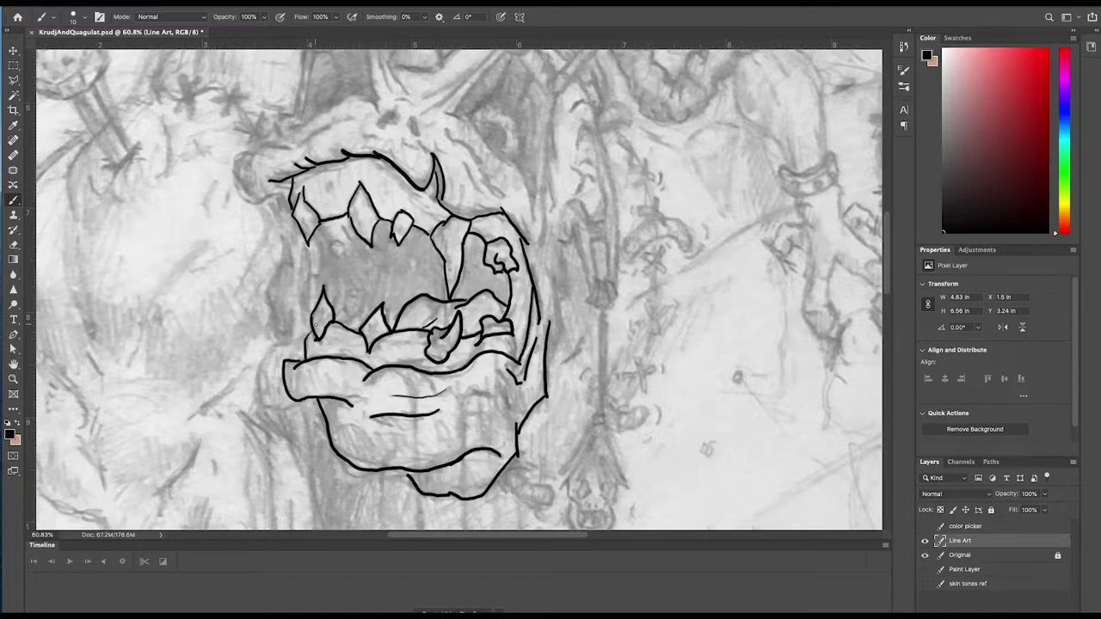
Ink the vertical crease and the drool lines running down the creature's chin
{"action": "left_click_drag", "start_coordinate": [392, 371], "coordinate": [412, 464]}
{"action": "mouse_move", "coordinate": [434, 374]}
{"action": "left_mouse_down"}
{"action": "mouse_move", "coordinate": [414, 411]}
{"action": "mouse_move", "coordinate": [458, 460]}
{"action": "mouse_move", "coordinate": [446, 495]}
{"action": "left_mouse_up"}
{"action": "left_click_drag", "start_coordinate": [496, 354], "coordinate": [463, 456]}
{"action": "mouse_move", "coordinate": [457, 465]}
{"action": "left_mouse_down"}
{"action": "mouse_move", "coordinate": [480, 495]}
{"action": "mouse_move", "coordinate": [477, 525]}
{"action": "left_mouse_up"}
{"action": "left_click_drag", "start_coordinate": [447, 496], "coordinate": [450, 501]}
Ink the creature's snout with its nostrils, cheek wrinkles and outer lip, and start the brow line
{"action": "mouse_move", "coordinate": [533, 220]}
{"action": "left_mouse_down"}
{"action": "mouse_move", "coordinate": [521, 177]}
{"action": "mouse_move", "coordinate": [465, 116]}
{"action": "mouse_move", "coordinate": [443, 112]}
{"action": "left_mouse_up"}
{"action": "left_click_drag", "start_coordinate": [447, 128], "coordinate": [501, 197]}
{"action": "mouse_move", "coordinate": [409, 117]}
{"action": "left_mouse_down"}
{"action": "mouse_move", "coordinate": [420, 138]}
{"action": "mouse_move", "coordinate": [378, 129]}
{"action": "mouse_move", "coordinate": [253, 163]}
{"action": "mouse_move", "coordinate": [288, 198]}
{"action": "left_mouse_up"}
{"action": "left_click_drag", "start_coordinate": [596, 224], "coordinate": [454, 278]}
{"action": "left_click_drag", "start_coordinate": [315, 171], "coordinate": [362, 113]}
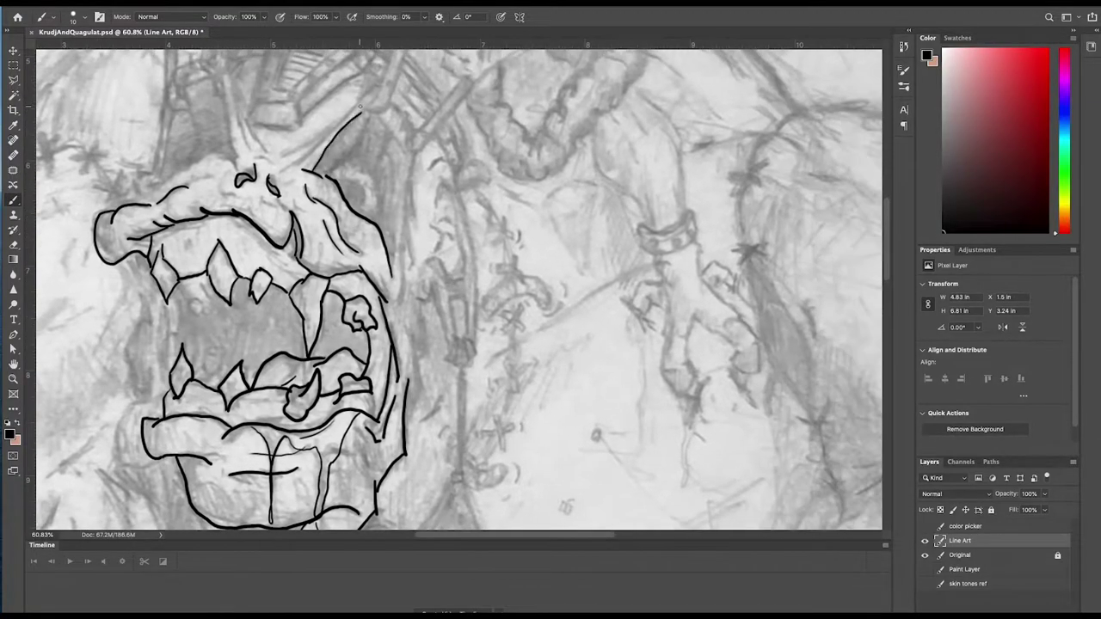
Ink the brow and the outline of the stretched ear with the rings hanging from its lobe
{"action": "mouse_move", "coordinate": [281, 170]}
{"action": "left_mouse_down"}
{"action": "mouse_move", "coordinate": [380, 86]}
{"action": "mouse_move", "coordinate": [427, 120]}
{"action": "mouse_move", "coordinate": [468, 233]}
{"action": "mouse_move", "coordinate": [475, 343]}
{"action": "left_mouse_up"}
{"action": "mouse_move", "coordinate": [430, 263]}
{"action": "left_mouse_down"}
{"action": "mouse_move", "coordinate": [437, 318]}
{"action": "mouse_move", "coordinate": [463, 372]}
{"action": "left_mouse_up"}
{"action": "mouse_move", "coordinate": [469, 333]}
{"action": "left_mouse_down"}
{"action": "mouse_move", "coordinate": [475, 366]}
{"action": "mouse_move", "coordinate": [469, 334]}
{"action": "left_mouse_up"}
{"action": "left_click_drag", "start_coordinate": [416, 301], "coordinate": [432, 286]}
{"action": "mouse_move", "coordinate": [410, 332]}
{"action": "left_mouse_down"}
{"action": "mouse_move", "coordinate": [425, 394]}
{"action": "mouse_move", "coordinate": [411, 411]}
{"action": "left_mouse_up"}
Ink the inner folds of the ear and the strip of stretched skin beside the eye socket
{"action": "mouse_move", "coordinate": [443, 181]}
{"action": "left_mouse_down"}
{"action": "mouse_move", "coordinate": [435, 203]}
{"action": "mouse_move", "coordinate": [465, 272]}
{"action": "left_mouse_up"}
{"action": "left_click_drag", "start_coordinate": [464, 272], "coordinate": [418, 256]}
{"action": "left_click_drag", "start_coordinate": [442, 217], "coordinate": [430, 246]}
{"action": "left_click_drag", "start_coordinate": [453, 215], "coordinate": [440, 232]}
{"action": "left_click_drag", "start_coordinate": [401, 292], "coordinate": [401, 303]}
{"action": "left_click_drag", "start_coordinate": [401, 296], "coordinate": [420, 155]}
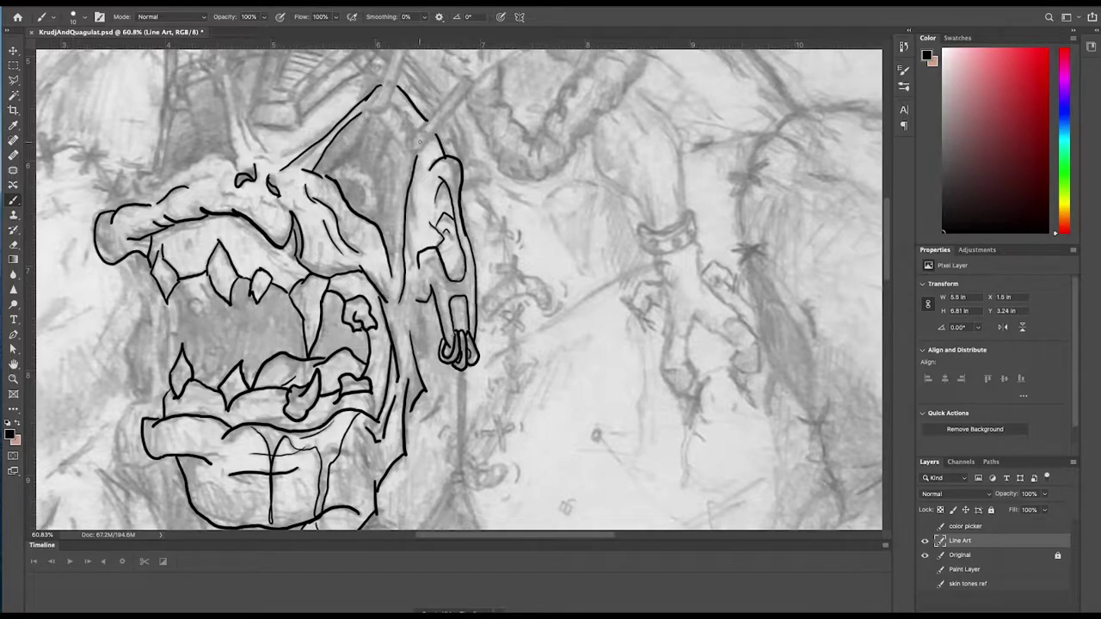
{"action": "left_click_drag", "start_coordinate": [388, 257], "coordinate": [408, 150]}
Add the remaining back teeth inside the mouth and ink the eye within its socket
{"action": "mouse_move", "coordinate": [172, 307]}
{"action": "left_mouse_down"}
{"action": "mouse_move", "coordinate": [178, 360]}
{"action": "mouse_move", "coordinate": [193, 294]}
{"action": "mouse_move", "coordinate": [212, 307]}
{"action": "mouse_move", "coordinate": [163, 379]}
{"action": "mouse_move", "coordinate": [273, 356]}
{"action": "left_mouse_up"}
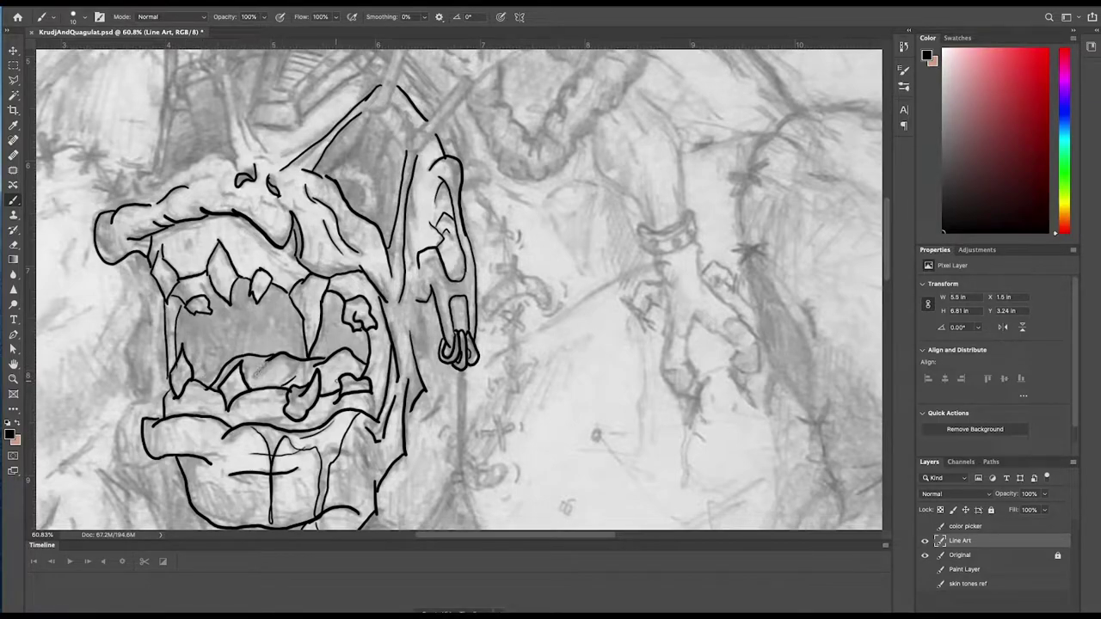
{"action": "left_click_drag", "start_coordinate": [330, 175], "coordinate": [365, 125]}
{"action": "mouse_move", "coordinate": [377, 223]}
{"action": "left_mouse_down"}
{"action": "mouse_move", "coordinate": [342, 167]}
{"action": "mouse_move", "coordinate": [363, 214]}
{"action": "left_mouse_up"}
{"action": "left_click_drag", "start_coordinate": [361, 96], "coordinate": [370, 72]}
Ink the two metal hooks pulling the skin above the creature's eye beside the ear
{"action": "mouse_move", "coordinate": [411, 92]}
{"action": "left_mouse_down"}
{"action": "mouse_move", "coordinate": [377, 312]}
{"action": "mouse_move", "coordinate": [345, 335]}
{"action": "mouse_move", "coordinate": [391, 226]}
{"action": "mouse_move", "coordinate": [341, 318]}
{"action": "left_mouse_up"}
{"action": "left_click_drag", "start_coordinate": [429, 297], "coordinate": [379, 355]}
{"action": "mouse_move", "coordinate": [441, 301]}
{"action": "left_mouse_down"}
{"action": "mouse_move", "coordinate": [369, 345]}
{"action": "mouse_move", "coordinate": [381, 351]}
{"action": "left_mouse_up"}
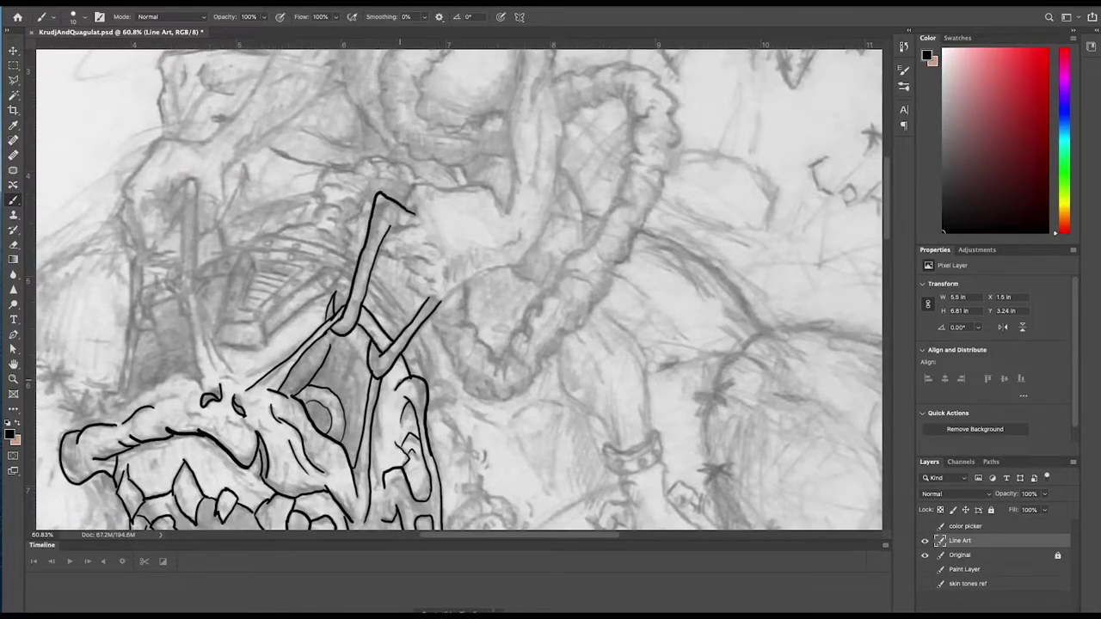
Ink the stretched skin ridges rising from the nose toward the forehead
{"action": "mouse_move", "coordinate": [330, 291]}
{"action": "left_mouse_down"}
{"action": "mouse_move", "coordinate": [258, 351]}
{"action": "mouse_move", "coordinate": [247, 377]}
{"action": "left_mouse_up"}
{"action": "mouse_move", "coordinate": [258, 347]}
{"action": "left_mouse_down"}
{"action": "mouse_move", "coordinate": [215, 345]}
{"action": "mouse_move", "coordinate": [200, 315]}
{"action": "left_mouse_up"}
{"action": "left_click_drag", "start_coordinate": [213, 368], "coordinate": [194, 286]}
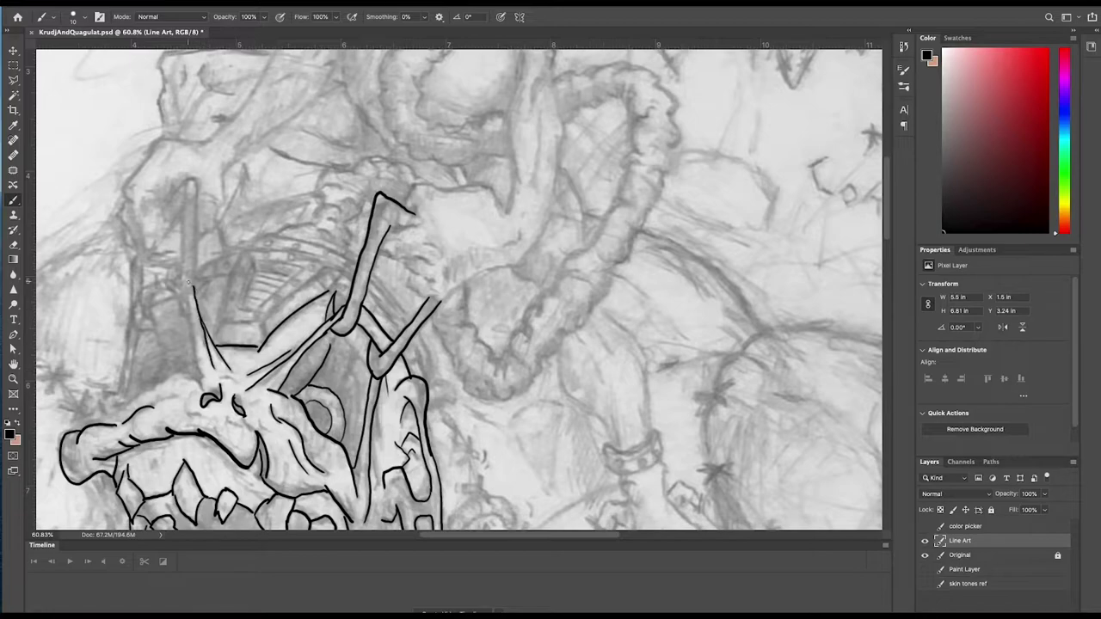
Ink the outer outline and side edges of the metal plate on the creature's forehead
{"action": "mouse_move", "coordinate": [253, 321]}
{"action": "left_mouse_down"}
{"action": "mouse_move", "coordinate": [260, 347]}
{"action": "mouse_move", "coordinate": [224, 322]}
{"action": "left_mouse_up"}
{"action": "mouse_move", "coordinate": [223, 322]}
{"action": "left_mouse_down"}
{"action": "mouse_move", "coordinate": [253, 320]}
{"action": "mouse_move", "coordinate": [327, 263]}
{"action": "left_mouse_up"}
{"action": "mouse_move", "coordinate": [224, 320]}
{"action": "left_mouse_down"}
{"action": "mouse_move", "coordinate": [242, 253]}
{"action": "mouse_move", "coordinate": [325, 260]}
{"action": "left_mouse_up"}
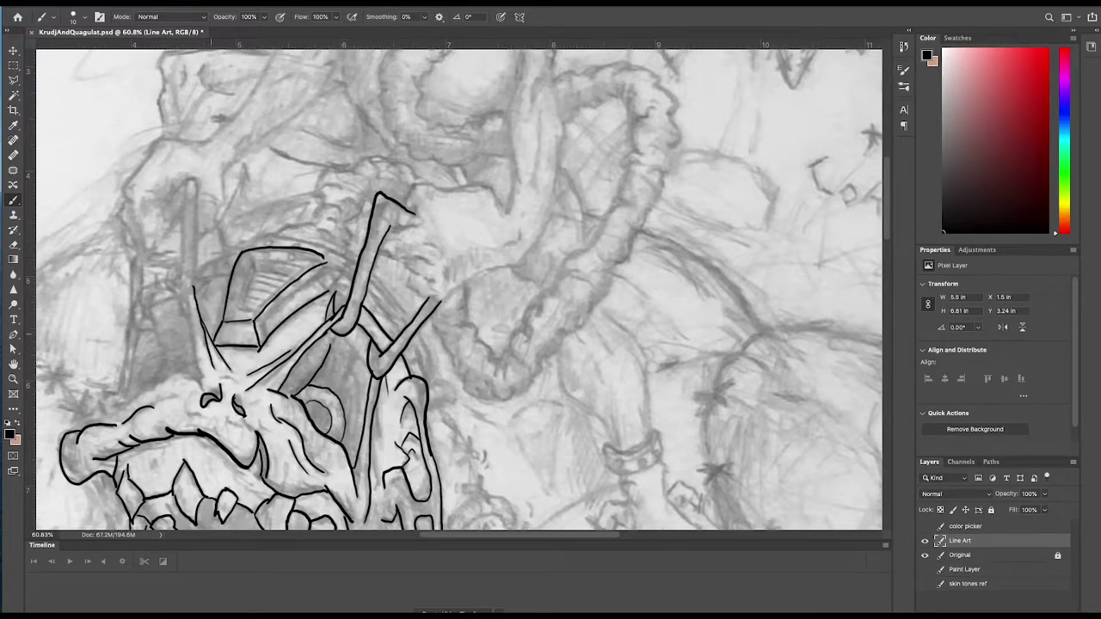
{"action": "left_click_drag", "start_coordinate": [213, 339], "coordinate": [232, 272]}
{"action": "left_click_drag", "start_coordinate": [334, 293], "coordinate": [326, 258]}
Ink the inner frame of the forehead plate's vent and its row of slats
{"action": "left_click_drag", "start_coordinate": [252, 260], "coordinate": [238, 310]}
{"action": "mouse_move", "coordinate": [238, 311]}
{"action": "left_mouse_down"}
{"action": "mouse_move", "coordinate": [265, 316]}
{"action": "mouse_move", "coordinate": [250, 312]}
{"action": "left_mouse_up"}
{"action": "key", "text": "super+z"}
{"action": "mouse_move", "coordinate": [250, 312]}
{"action": "left_mouse_down"}
{"action": "mouse_move", "coordinate": [299, 259]}
{"action": "mouse_move", "coordinate": [243, 312]}
{"action": "left_mouse_up"}
{"action": "key", "text": "ctrl+z"}
{"action": "mouse_move", "coordinate": [258, 273]}
{"action": "left_mouse_down"}
{"action": "mouse_move", "coordinate": [287, 269]}
{"action": "mouse_move", "coordinate": [276, 277]}
{"action": "left_mouse_up"}
{"action": "mouse_move", "coordinate": [253, 285]}
{"action": "left_mouse_down"}
{"action": "mouse_move", "coordinate": [272, 283]}
{"action": "mouse_move", "coordinate": [266, 291]}
{"action": "left_mouse_up"}
{"action": "left_click_drag", "start_coordinate": [247, 300], "coordinate": [256, 300]}
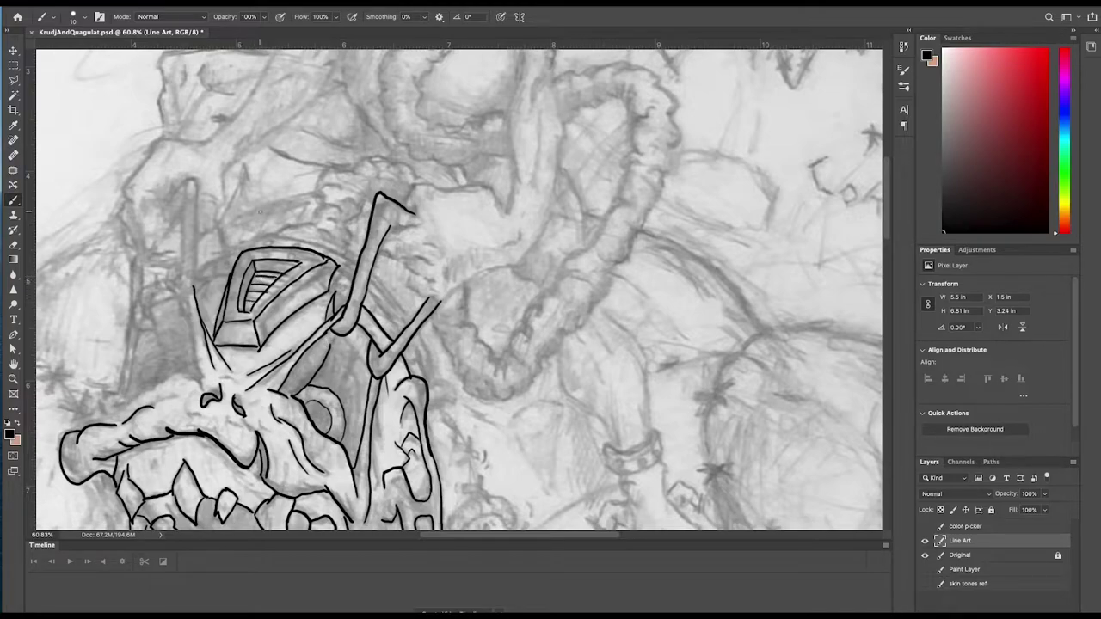
Ink the hooks pulling the skin on the far side of the creature's face
{"action": "left_click_drag", "start_coordinate": [199, 388], "coordinate": [189, 292]}
{"action": "mouse_move", "coordinate": [182, 210]}
{"action": "left_mouse_down"}
{"action": "mouse_move", "coordinate": [185, 307]}
{"action": "mouse_move", "coordinate": [163, 206]}
{"action": "left_mouse_up"}
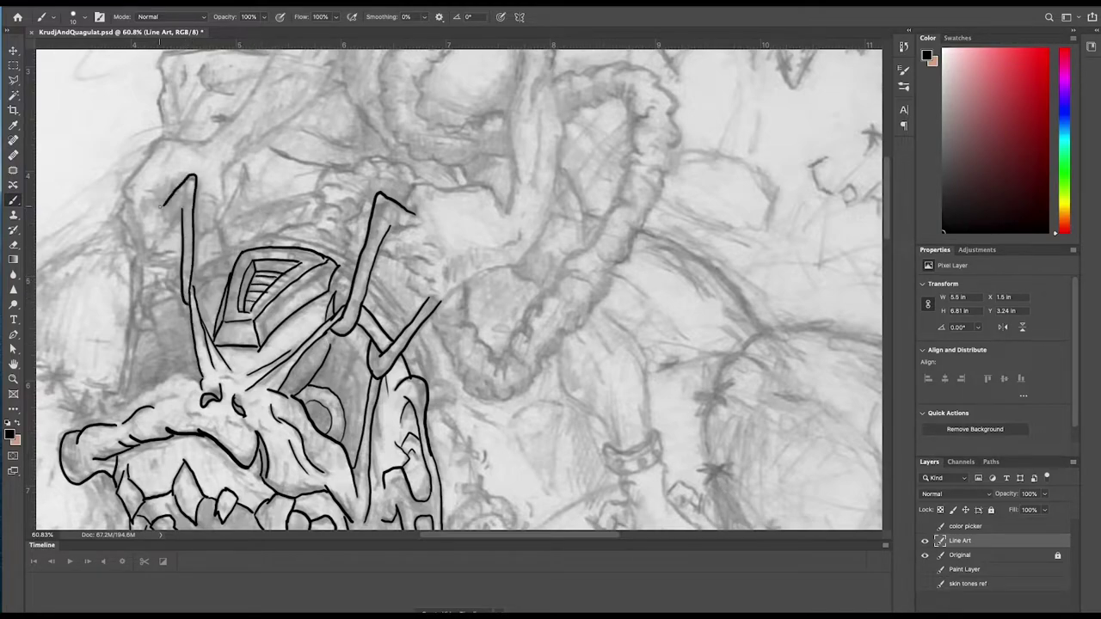
{"action": "mouse_move", "coordinate": [180, 273]}
{"action": "left_mouse_down"}
{"action": "mouse_move", "coordinate": [143, 285]}
{"action": "mouse_move", "coordinate": [151, 324]}
{"action": "mouse_move", "coordinate": [143, 267]}
{"action": "mouse_move", "coordinate": [183, 303]}
{"action": "left_mouse_up"}
Ink the far eye socket with its eye, wrinkles and surrounding face edge
{"action": "mouse_move", "coordinate": [175, 297]}
{"action": "left_mouse_down"}
{"action": "mouse_move", "coordinate": [144, 307]}
{"action": "mouse_move", "coordinate": [127, 407]}
{"action": "left_mouse_up"}
{"action": "left_click_drag", "start_coordinate": [129, 330], "coordinate": [104, 424]}
{"action": "mouse_move", "coordinate": [127, 405]}
{"action": "left_mouse_down"}
{"action": "mouse_move", "coordinate": [157, 386]}
{"action": "mouse_move", "coordinate": [200, 389]}
{"action": "mouse_move", "coordinate": [196, 360]}
{"action": "mouse_move", "coordinate": [189, 372]}
{"action": "mouse_move", "coordinate": [147, 356]}
{"action": "left_mouse_up"}
{"action": "left_click_drag", "start_coordinate": [193, 354], "coordinate": [176, 327]}
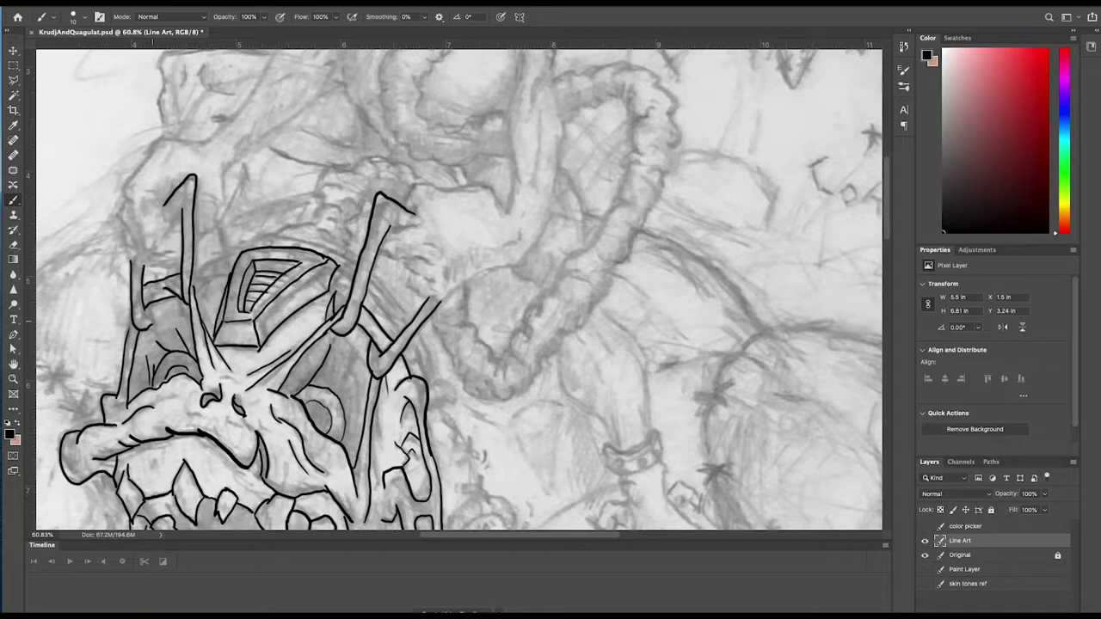
{"action": "left_click_drag", "start_coordinate": [209, 278], "coordinate": [196, 308]}
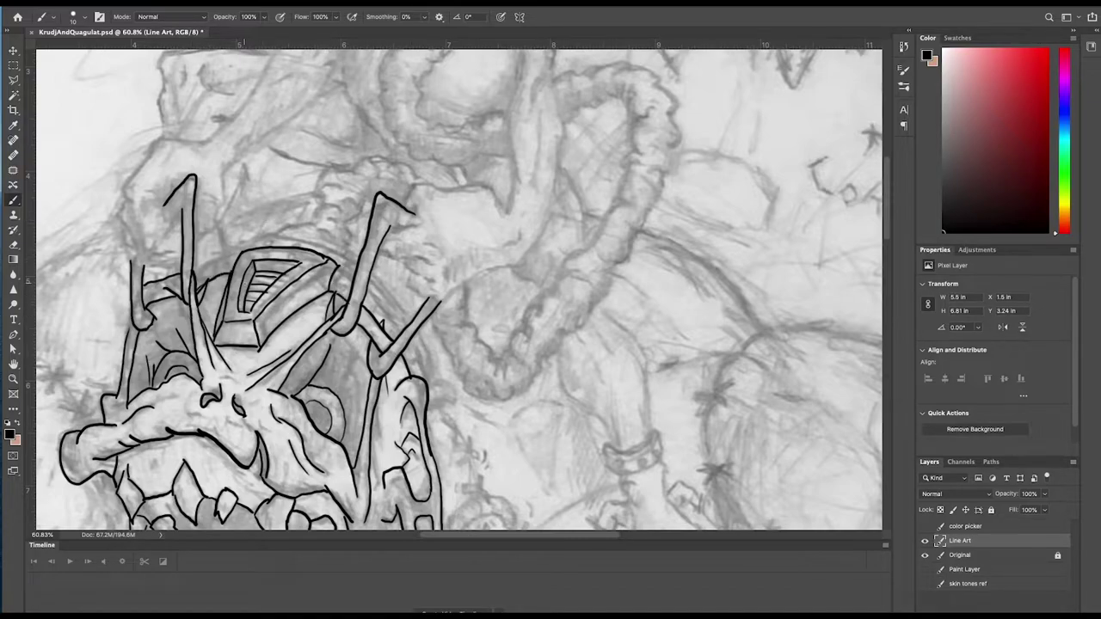
Draw small round rivets around the frame of the forehead plate
{"action": "mouse_move", "coordinate": [232, 292]}
{"action": "left_mouse_down"}
{"action": "mouse_move", "coordinate": [227, 318]}
{"action": "mouse_move", "coordinate": [260, 344]}
{"action": "mouse_move", "coordinate": [304, 274]}
{"action": "mouse_move", "coordinate": [257, 324]}
{"action": "left_mouse_up"}
{"action": "left_click_drag", "start_coordinate": [256, 311], "coordinate": [275, 294]}
{"action": "left_click_drag", "start_coordinate": [293, 277], "coordinate": [293, 278]}
{"action": "left_click_drag", "start_coordinate": [310, 264], "coordinate": [311, 264]}
{"action": "left_click_drag", "start_coordinate": [266, 250], "coordinate": [267, 250]}
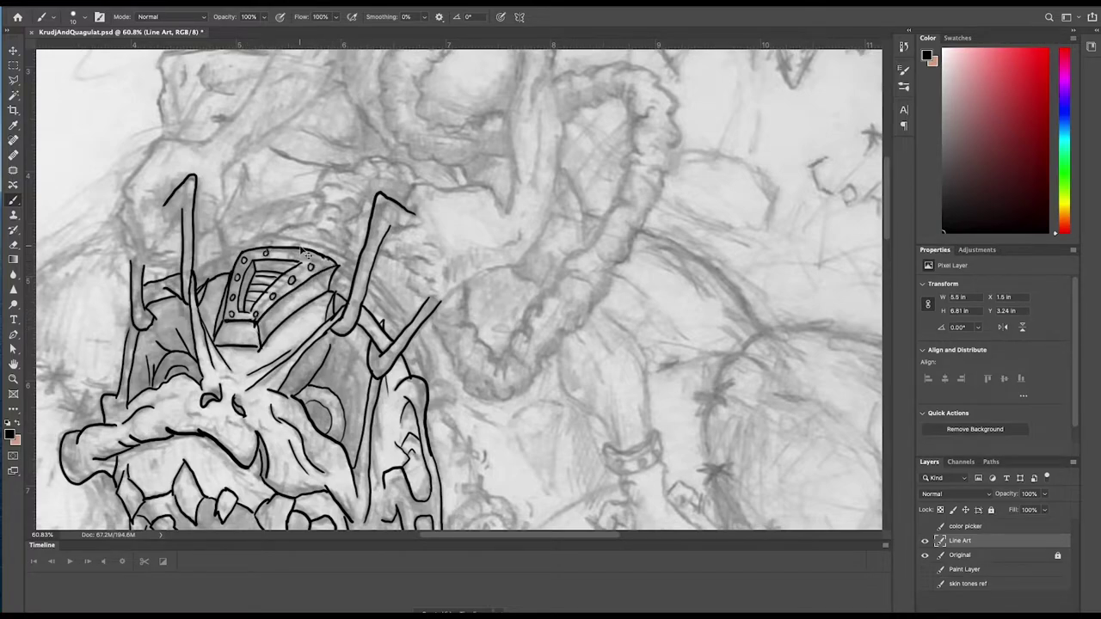
{"action": "left_click", "coordinate": [268, 253]}
{"action": "left_click", "coordinate": [293, 255]}
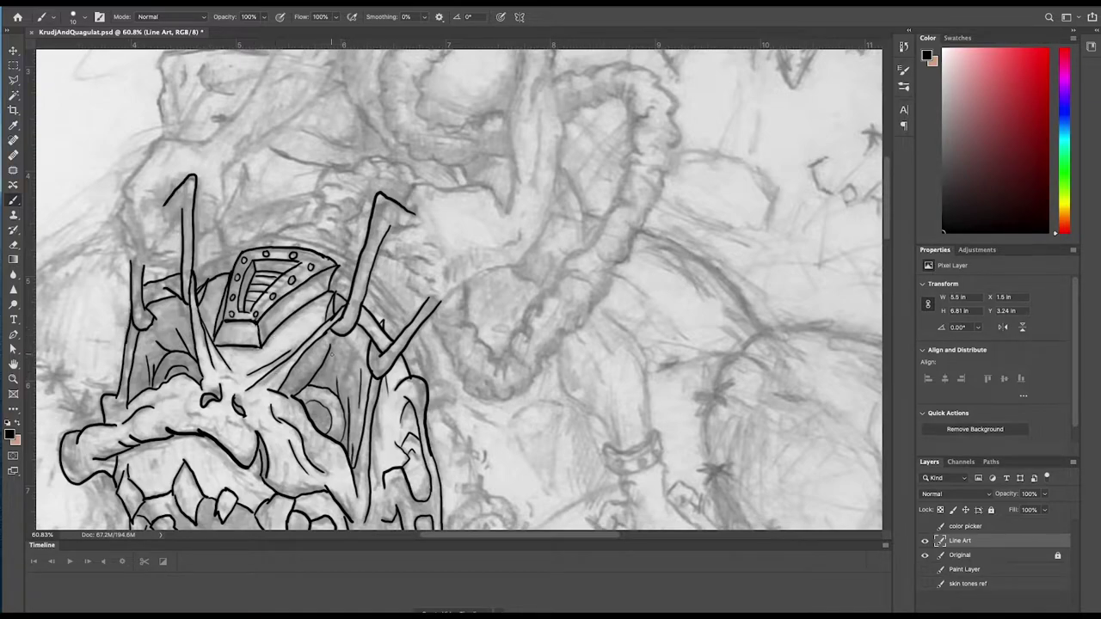
Set the brush size to 15 px and ink the small rider's far arm and the hand gripping the hook
{"action": "scroll", "coordinate": [338, 344], "scroll_direction": "down", "scroll_amount": 5}
{"action": "scroll", "coordinate": [337, 344], "scroll_direction": "left", "scroll_amount": 2}
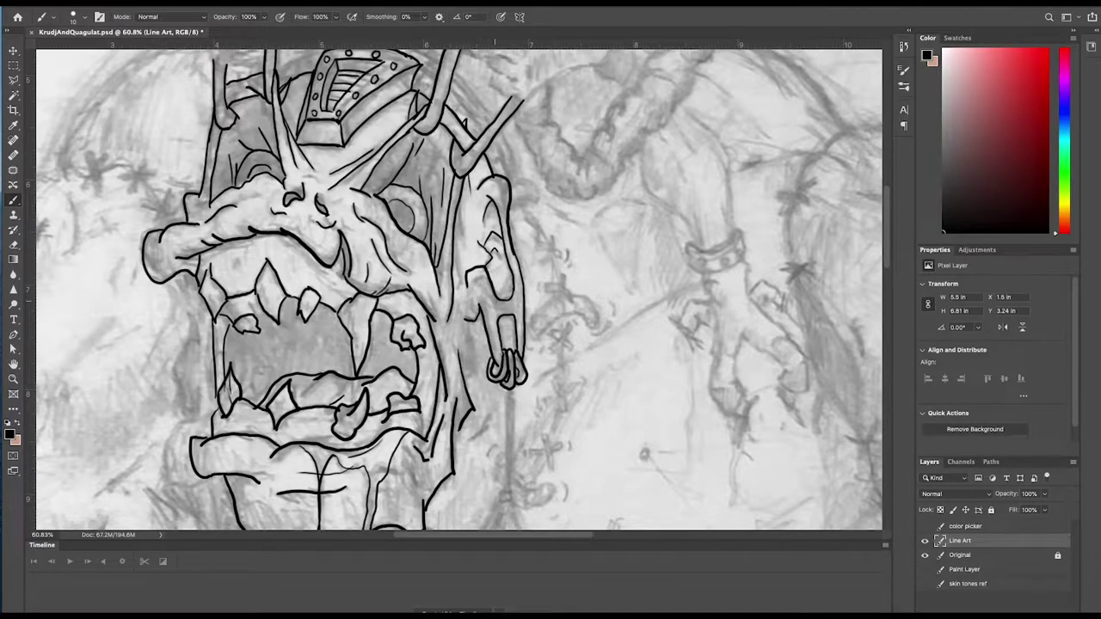
{"action": "mouse_move", "coordinate": [696, 231]}
{"action": "left_mouse_down"}
{"action": "mouse_move", "coordinate": [775, 408]}
{"action": "mouse_move", "coordinate": [530, 359]}
{"action": "mouse_move", "coordinate": [516, 197]}
{"action": "mouse_move", "coordinate": [561, 241]}
{"action": "left_mouse_up"}
{"action": "key", "text": "super+minus"}
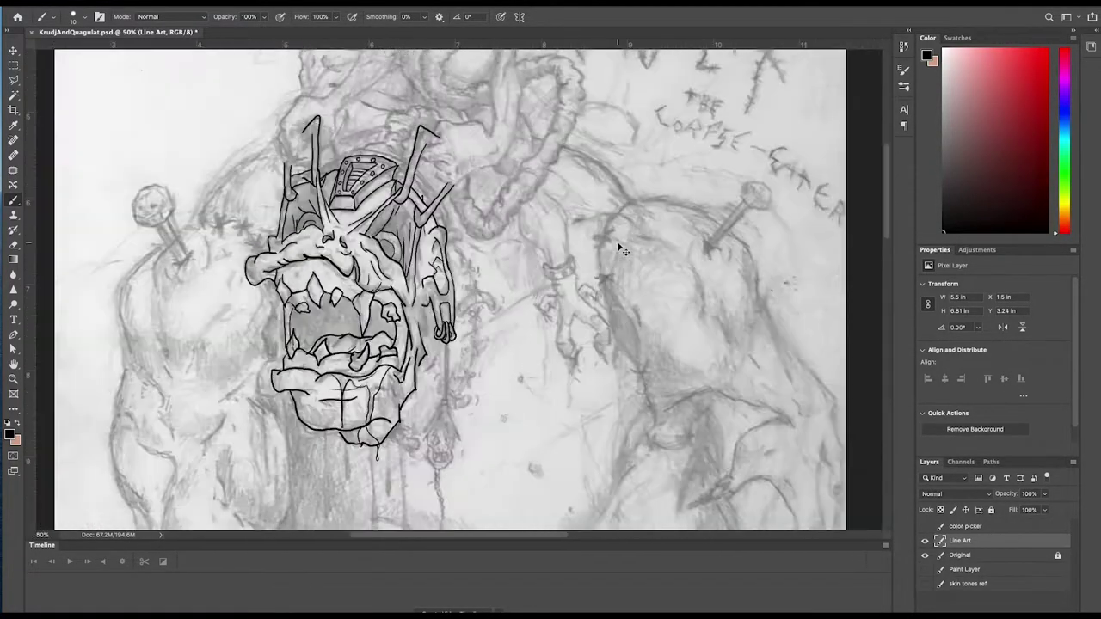
{"action": "scroll", "coordinate": [624, 251], "scroll_direction": "down", "scroll_amount": 3}
{"action": "scroll", "coordinate": [623, 250], "scroll_direction": "up", "scroll_amount": 1}
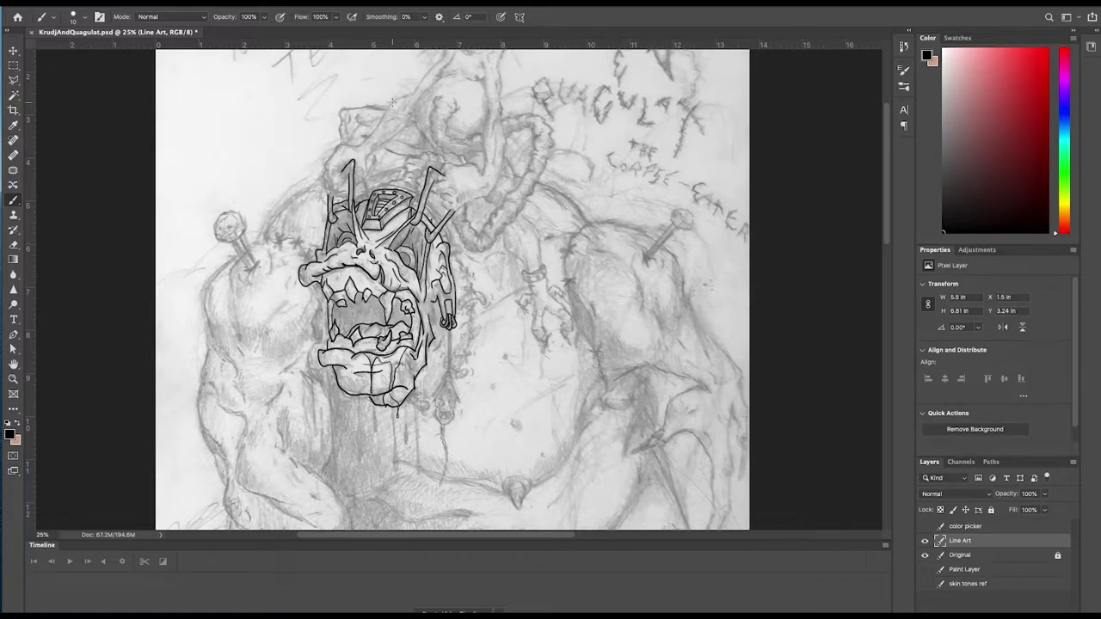
{"action": "mouse_move", "coordinate": [413, 92]}
{"action": "left_mouse_down"}
{"action": "mouse_move", "coordinate": [360, 144]}
{"action": "mouse_move", "coordinate": [571, 371]}
{"action": "left_mouse_up"}
{"action": "key", "text": "["}
{"action": "key", "text": "super+plus"}
{"action": "key", "text": "super+plus"}
{"action": "mouse_move", "coordinate": [420, 213]}
{"action": "left_mouse_down"}
{"action": "mouse_move", "coordinate": [374, 227]}
{"action": "mouse_move", "coordinate": [348, 273]}
{"action": "mouse_move", "coordinate": [372, 312]}
{"action": "mouse_move", "coordinate": [401, 310]}
{"action": "left_mouse_up"}
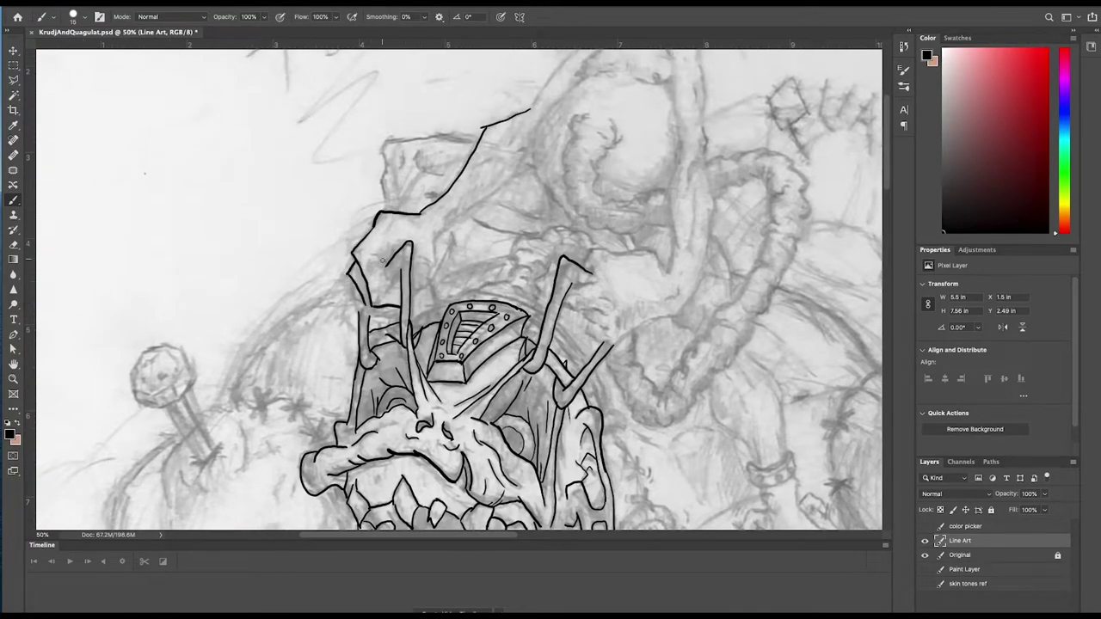
{"action": "left_click_drag", "start_coordinate": [391, 258], "coordinate": [383, 286]}
{"action": "mouse_move", "coordinate": [447, 220]}
{"action": "left_mouse_down"}
{"action": "mouse_move", "coordinate": [423, 292]}
{"action": "mouse_move", "coordinate": [416, 265]}
{"action": "left_mouse_up"}
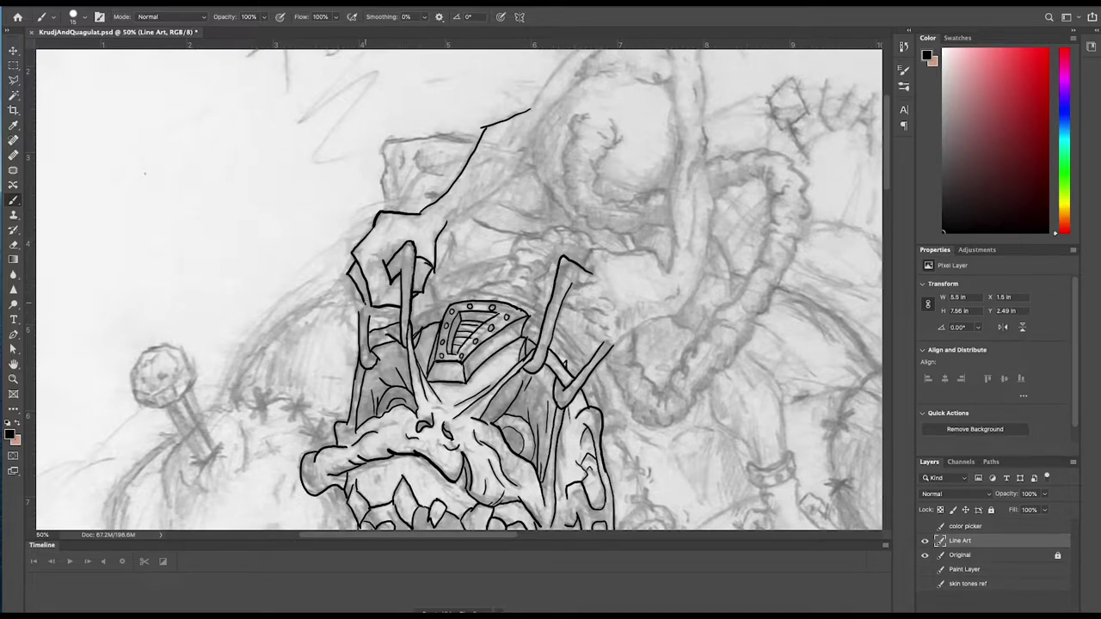
{"action": "left_click_drag", "start_coordinate": [365, 301], "coordinate": [394, 315]}
Ink the underside of the rider's far arm, the shoulder and the rounded side of the belly
{"action": "left_click_drag", "start_coordinate": [440, 238], "coordinate": [531, 153]}
{"action": "left_click_drag", "start_coordinate": [604, 89], "coordinate": [468, 311]}
{"action": "mouse_move", "coordinate": [476, 233]}
{"action": "left_mouse_down"}
{"action": "mouse_move", "coordinate": [455, 244]}
{"action": "mouse_move", "coordinate": [396, 330]}
{"action": "mouse_move", "coordinate": [444, 301]}
{"action": "mouse_move", "coordinate": [435, 437]}
{"action": "left_mouse_up"}
Ink the rider's chest line, near shoulder, upper arm and the belly's other side
{"action": "left_click_drag", "start_coordinate": [499, 298], "coordinate": [540, 293]}
{"action": "left_click_drag", "start_coordinate": [549, 234], "coordinate": [571, 335]}
{"action": "left_click_drag", "start_coordinate": [532, 305], "coordinate": [549, 366]}
{"action": "mouse_move", "coordinate": [571, 327]}
{"action": "left_mouse_down"}
{"action": "mouse_move", "coordinate": [567, 381]}
{"action": "mouse_move", "coordinate": [535, 418]}
{"action": "left_mouse_up"}
{"action": "left_click_drag", "start_coordinate": [535, 414], "coordinate": [538, 487]}
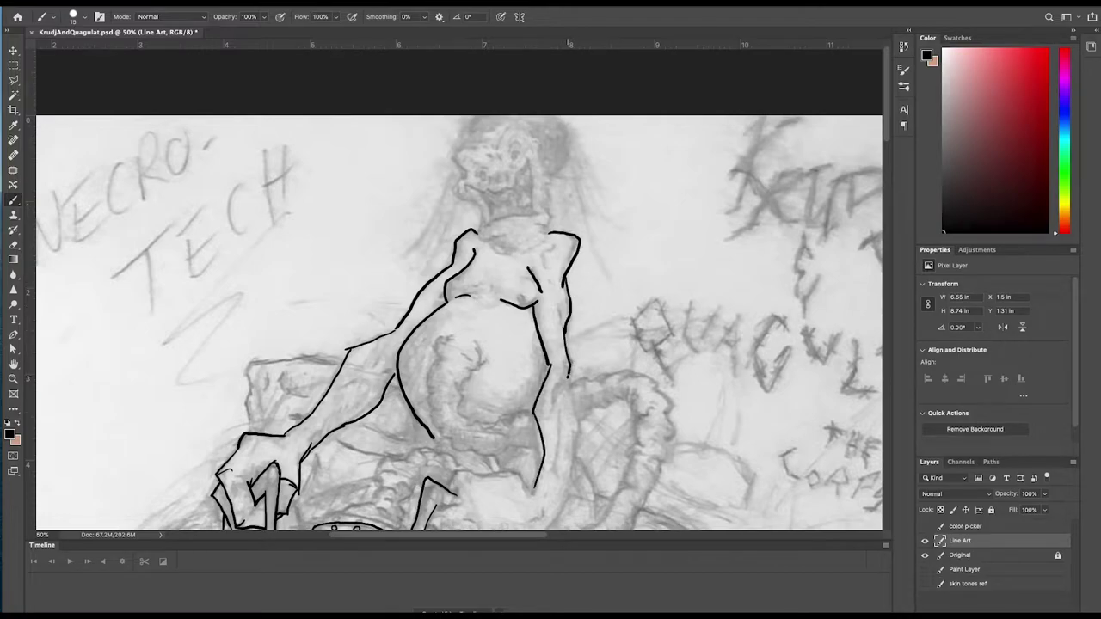
{"action": "left_click_drag", "start_coordinate": [569, 375], "coordinate": [553, 484]}
Ink the rider's near forearm and the fingers of the hand holding the hooks
{"action": "left_click_drag", "start_coordinate": [575, 316], "coordinate": [559, 123]}
{"action": "mouse_move", "coordinate": [536, 290]}
{"action": "left_mouse_down"}
{"action": "mouse_move", "coordinate": [519, 327]}
{"action": "mouse_move", "coordinate": [462, 372]}
{"action": "left_mouse_up"}
{"action": "left_click_drag", "start_coordinate": [462, 372], "coordinate": [442, 367]}
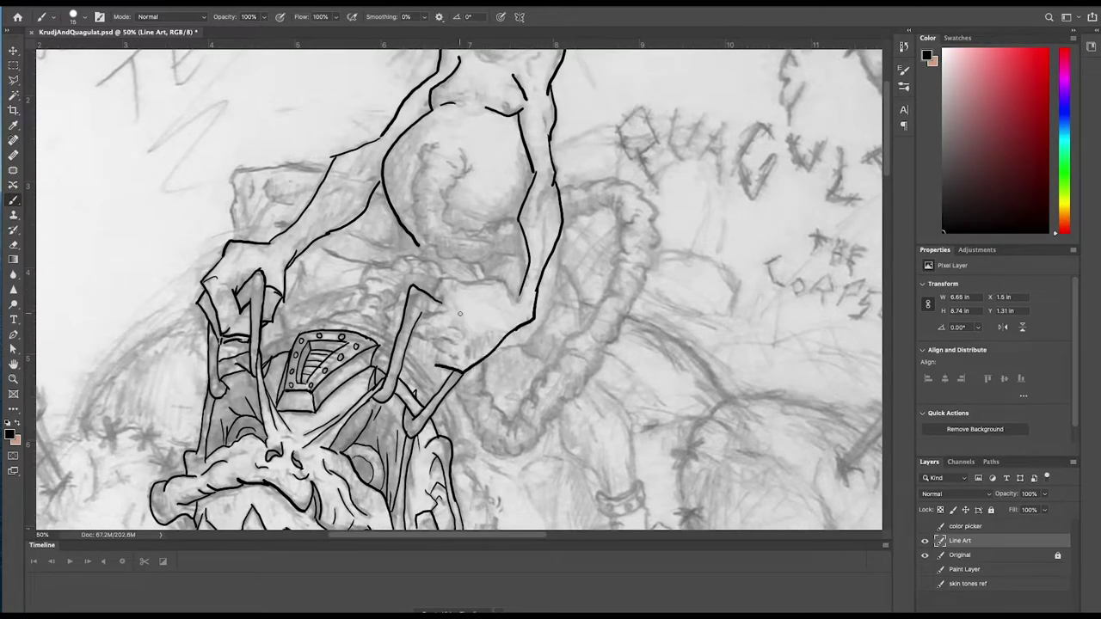
{"action": "left_click_drag", "start_coordinate": [521, 296], "coordinate": [424, 278]}
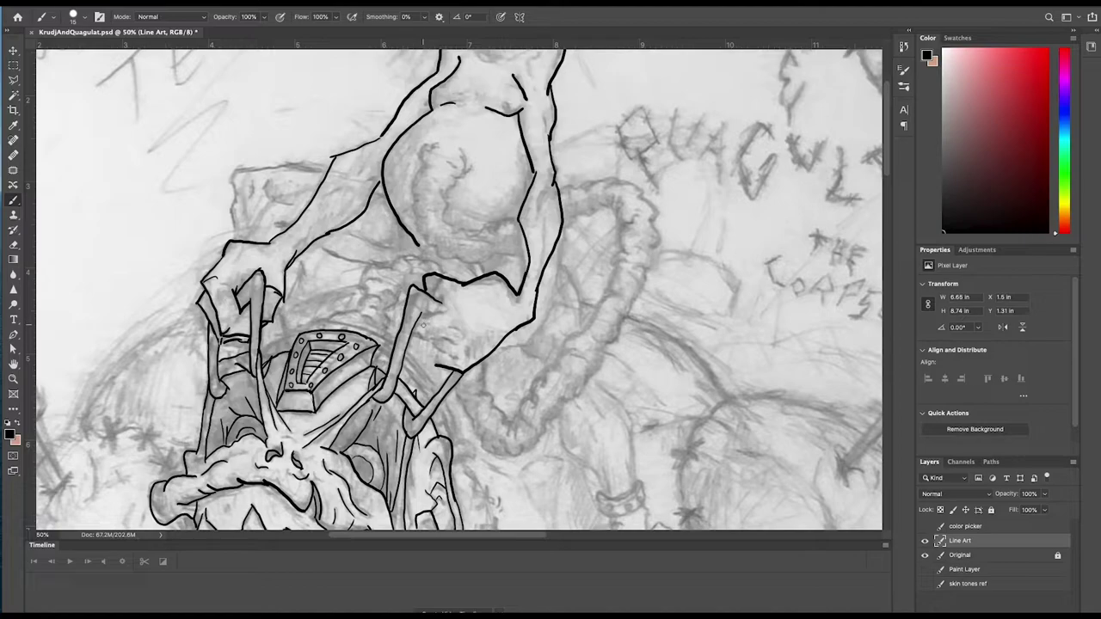
{"action": "left_click_drag", "start_coordinate": [415, 329], "coordinate": [429, 341]}
{"action": "mouse_move", "coordinate": [422, 337]}
{"action": "left_mouse_down"}
{"action": "mouse_move", "coordinate": [461, 348]}
{"action": "mouse_move", "coordinate": [465, 361]}
{"action": "left_mouse_up"}
{"action": "left_click_drag", "start_coordinate": [442, 354], "coordinate": [449, 367]}
{"action": "left_click_drag", "start_coordinate": [421, 319], "coordinate": [450, 312]}
Ink both edges of the curled intestine across the rider's belly
{"action": "mouse_move", "coordinate": [427, 145]}
{"action": "left_mouse_down"}
{"action": "mouse_move", "coordinate": [413, 185]}
{"action": "mouse_move", "coordinate": [419, 222]}
{"action": "mouse_move", "coordinate": [445, 247]}
{"action": "mouse_move", "coordinate": [525, 245]}
{"action": "left_mouse_up"}
{"action": "mouse_move", "coordinate": [466, 148]}
{"action": "left_mouse_down"}
{"action": "mouse_move", "coordinate": [443, 211]}
{"action": "mouse_move", "coordinate": [459, 232]}
{"action": "mouse_move", "coordinate": [476, 206]}
{"action": "mouse_move", "coordinate": [519, 221]}
{"action": "left_mouse_up"}
Ink the bumpy outer and inner edges of the intestine loop hanging beside the rider's arm
{"action": "mouse_move", "coordinate": [559, 188]}
{"action": "left_mouse_down"}
{"action": "mouse_move", "coordinate": [598, 181]}
{"action": "mouse_move", "coordinate": [644, 196]}
{"action": "mouse_move", "coordinate": [647, 255]}
{"action": "mouse_move", "coordinate": [620, 317]}
{"action": "left_mouse_up"}
{"action": "left_click_drag", "start_coordinate": [625, 253], "coordinate": [563, 402]}
{"action": "mouse_move", "coordinate": [589, 328]}
{"action": "left_mouse_down"}
{"action": "mouse_move", "coordinate": [546, 372]}
{"action": "mouse_move", "coordinate": [537, 408]}
{"action": "left_mouse_up"}
{"action": "key", "text": "ctrl+z"}
{"action": "mouse_move", "coordinate": [588, 328]}
{"action": "left_mouse_down"}
{"action": "mouse_move", "coordinate": [538, 375]}
{"action": "mouse_move", "coordinate": [511, 428]}
{"action": "mouse_move", "coordinate": [479, 362]}
{"action": "left_mouse_up"}
Ink the gut section resting on the creature's head and complete the edges of the hanging loop
{"action": "mouse_move", "coordinate": [443, 275]}
{"action": "left_mouse_down"}
{"action": "mouse_move", "coordinate": [394, 264]}
{"action": "mouse_move", "coordinate": [330, 322]}
{"action": "left_mouse_up"}
{"action": "mouse_move", "coordinate": [409, 289]}
{"action": "left_mouse_down"}
{"action": "mouse_move", "coordinate": [379, 307]}
{"action": "mouse_move", "coordinate": [389, 340]}
{"action": "left_mouse_up"}
{"action": "mouse_move", "coordinate": [463, 387]}
{"action": "left_mouse_down"}
{"action": "mouse_move", "coordinate": [492, 451]}
{"action": "mouse_move", "coordinate": [529, 442]}
{"action": "mouse_move", "coordinate": [569, 391]}
{"action": "left_mouse_up"}
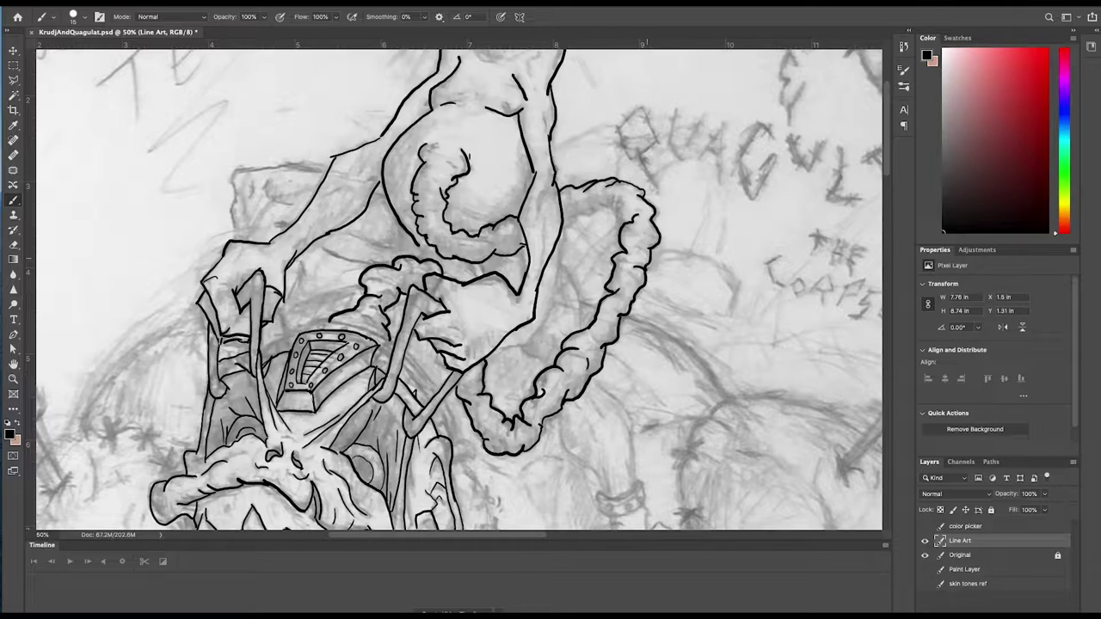
{"action": "mouse_move", "coordinate": [617, 221]}
{"action": "left_mouse_down"}
{"action": "mouse_move", "coordinate": [591, 205]}
{"action": "mouse_move", "coordinate": [566, 226]}
{"action": "left_mouse_up"}
{"action": "mouse_move", "coordinate": [327, 169]}
{"action": "left_mouse_down"}
{"action": "mouse_move", "coordinate": [256, 167]}
{"action": "mouse_move", "coordinate": [235, 201]}
{"action": "mouse_move", "coordinate": [305, 204]}
{"action": "left_mouse_up"}
{"action": "left_click_drag", "start_coordinate": [239, 214], "coordinate": [238, 241]}
{"action": "left_click_drag", "start_coordinate": [384, 263], "coordinate": [314, 242]}
{"action": "mouse_move", "coordinate": [291, 224]}
{"action": "left_mouse_down"}
{"action": "mouse_move", "coordinate": [269, 222]}
{"action": "mouse_move", "coordinate": [282, 232]}
{"action": "left_mouse_up"}
{"action": "left_click_drag", "start_coordinate": [295, 263], "coordinate": [267, 336]}
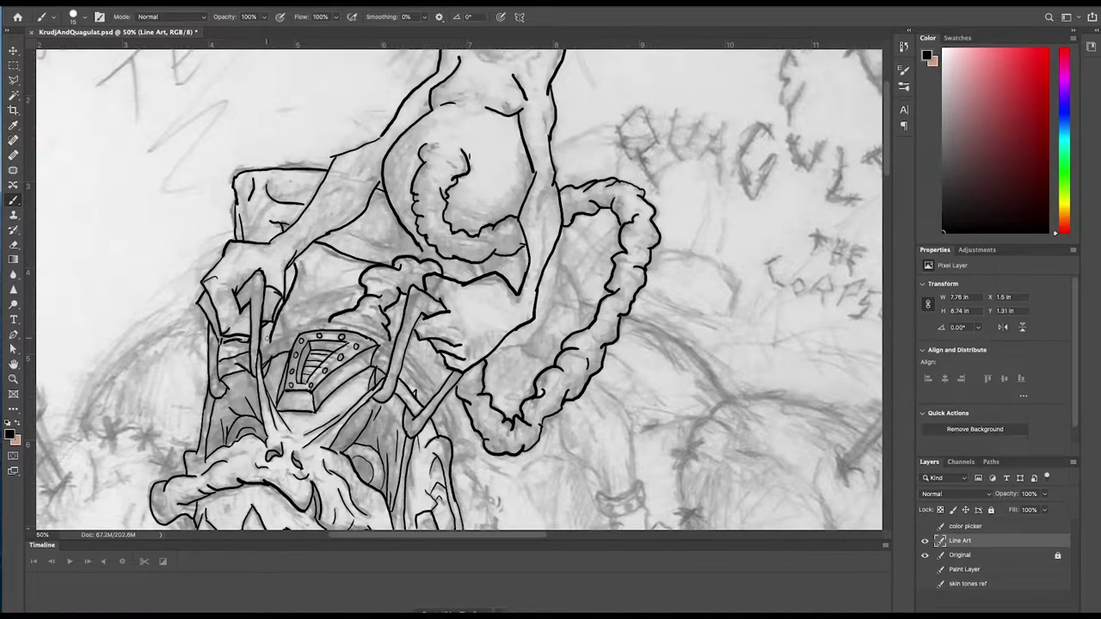
{"action": "key", "text": "ctrl+z"}
{"action": "key", "text": "ctrl+z"}
{"action": "key", "text": "ctrl+z"}
{"action": "key", "text": "ctrl+z"}
{"action": "key", "text": "ctrl+z"}
{"action": "key", "text": "ctrl+z"}
{"action": "key", "text": "ctrl+z"}
{"action": "key", "text": "ctrl+z"}
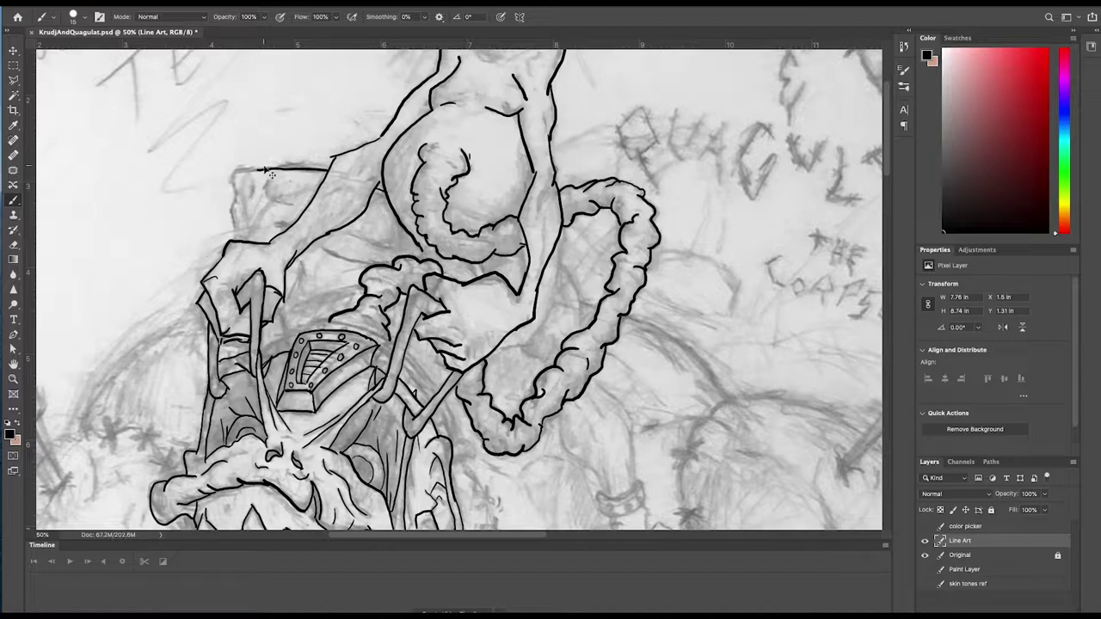
Ink the rider's bent far leg with its knee, shin and clawed foot, and the folds behind the arm
{"action": "mouse_move", "coordinate": [141, 352]}
{"action": "left_mouse_down"}
{"action": "mouse_move", "coordinate": [203, 235]}
{"action": "mouse_move", "coordinate": [210, 182]}
{"action": "mouse_move", "coordinate": [246, 162]}
{"action": "left_mouse_up"}
{"action": "mouse_move", "coordinate": [138, 371]}
{"action": "left_mouse_down"}
{"action": "mouse_move", "coordinate": [176, 367]}
{"action": "mouse_move", "coordinate": [182, 378]}
{"action": "mouse_move", "coordinate": [203, 371]}
{"action": "mouse_move", "coordinate": [198, 323]}
{"action": "left_mouse_up"}
{"action": "left_click_drag", "start_coordinate": [224, 195], "coordinate": [231, 190]}
{"action": "left_click_drag", "start_coordinate": [256, 180], "coordinate": [372, 263]}
{"action": "mouse_move", "coordinate": [289, 221]}
{"action": "left_mouse_down"}
{"action": "mouse_move", "coordinate": [256, 220]}
{"action": "mouse_move", "coordinate": [255, 241]}
{"action": "left_mouse_up"}
Ink the rider's near leg behind the hanging intestine, with thigh, knee and shin contours and muscle creases
{"action": "left_click_drag", "start_coordinate": [580, 248], "coordinate": [519, 362]}
{"action": "mouse_move", "coordinate": [594, 377]}
{"action": "left_mouse_down"}
{"action": "mouse_move", "coordinate": [634, 446]}
{"action": "mouse_move", "coordinate": [635, 485]}
{"action": "left_mouse_up"}
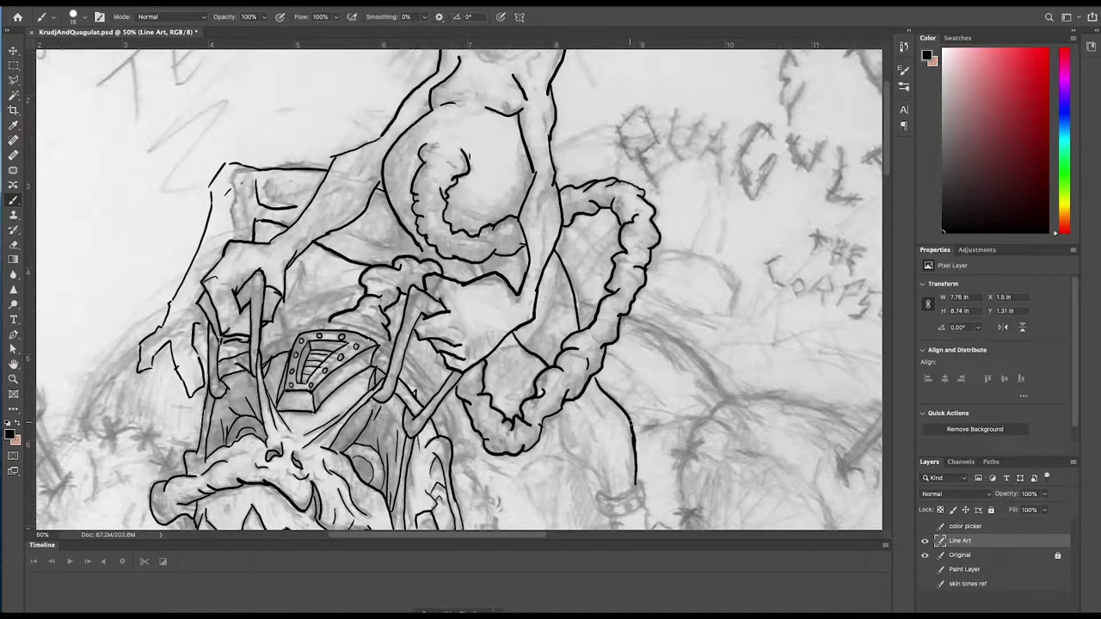
{"action": "left_click_drag", "start_coordinate": [560, 411], "coordinate": [604, 492]}
{"action": "left_click_drag", "start_coordinate": [590, 396], "coordinate": [602, 423]}
{"action": "left_click_drag", "start_coordinate": [601, 456], "coordinate": [609, 494]}
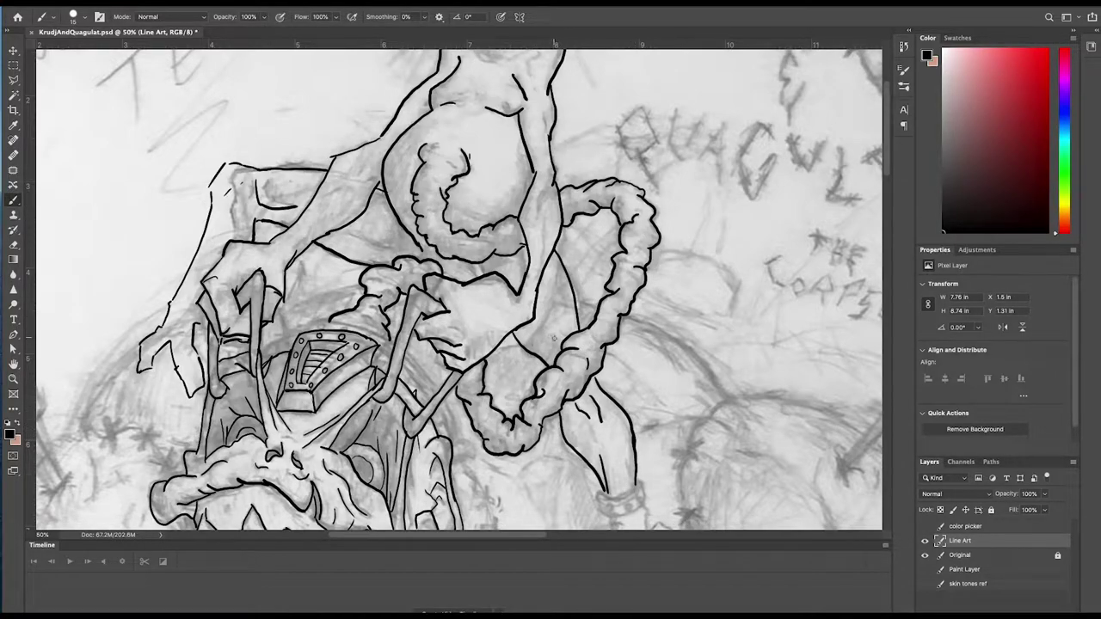
{"action": "left_click_drag", "start_coordinate": [553, 325], "coordinate": [559, 355]}
Ink the top of the creature's ear and the curved edges of its riveted headgear band
{"action": "left_click_drag", "start_coordinate": [425, 422], "coordinate": [432, 442]}
{"action": "left_click_drag", "start_coordinate": [406, 362], "coordinate": [433, 397]}
{"action": "left_click_drag", "start_coordinate": [438, 411], "coordinate": [449, 436]}
{"action": "left_click_drag", "start_coordinate": [261, 352], "coordinate": [297, 334]}
{"action": "left_click_drag", "start_coordinate": [555, 490], "coordinate": [524, 266]}
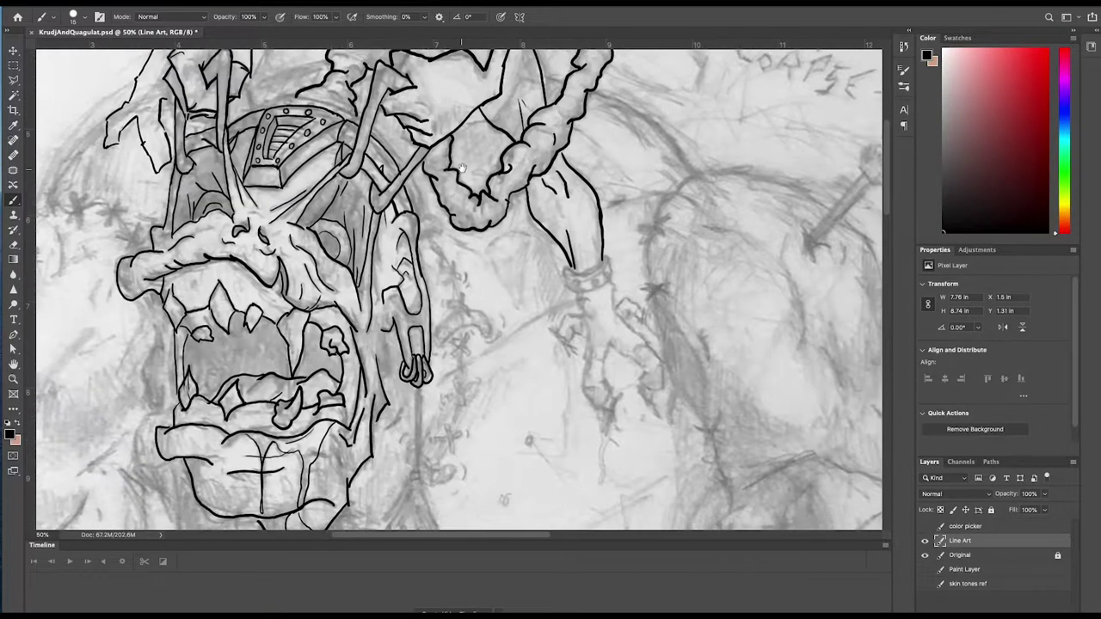
{"action": "mouse_move", "coordinate": [535, 378]}
{"action": "left_mouse_down"}
{"action": "mouse_move", "coordinate": [528, 250]}
{"action": "mouse_move", "coordinate": [505, 455]}
{"action": "left_mouse_up"}
{"action": "mouse_move", "coordinate": [370, 226]}
{"action": "left_mouse_down"}
{"action": "mouse_move", "coordinate": [269, 167]}
{"action": "mouse_move", "coordinate": [180, 203]}
{"action": "left_mouse_up"}
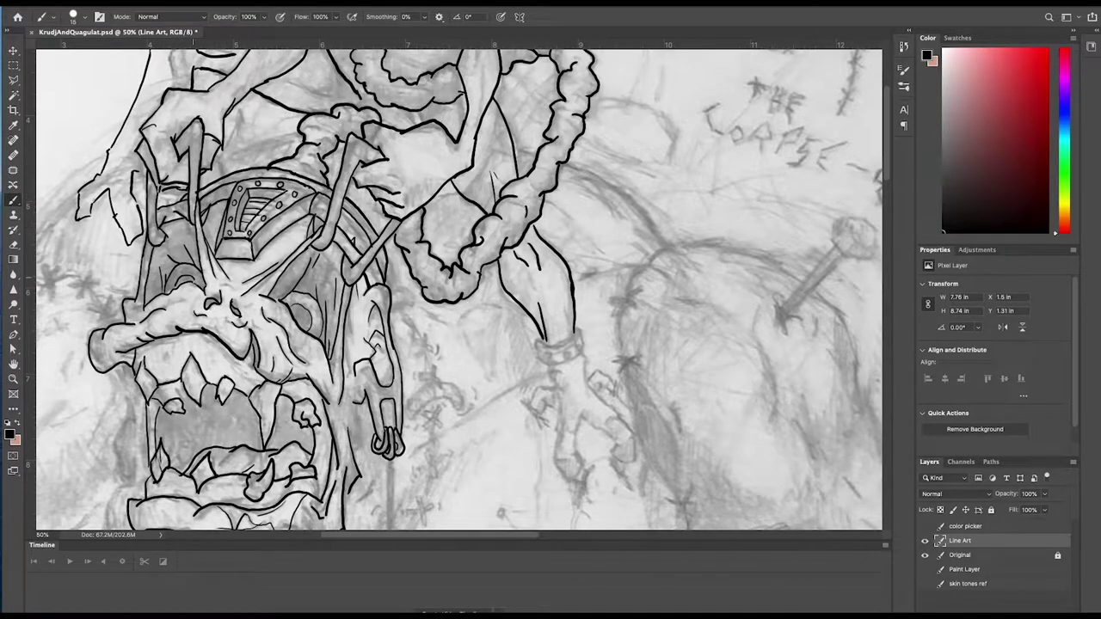
Ink the rider's face with its jaw, bared teeth, brow and eyes
{"action": "scroll", "coordinate": [456, 293], "scroll_direction": "up", "scroll_amount": 10}
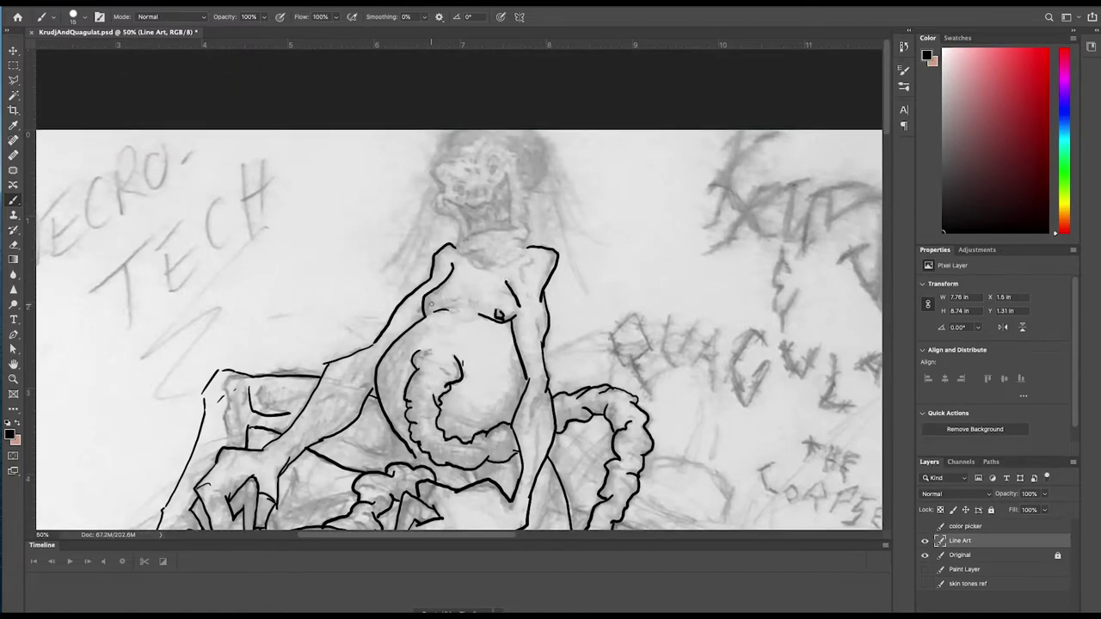
{"action": "left_click_drag", "start_coordinate": [517, 237], "coordinate": [519, 216]}
{"action": "mouse_move", "coordinate": [460, 229]}
{"action": "left_mouse_down"}
{"action": "mouse_move", "coordinate": [486, 249]}
{"action": "mouse_move", "coordinate": [519, 231]}
{"action": "left_mouse_up"}
{"action": "mouse_move", "coordinate": [506, 172]}
{"action": "left_mouse_down"}
{"action": "mouse_move", "coordinate": [454, 205]}
{"action": "mouse_move", "coordinate": [514, 226]}
{"action": "mouse_move", "coordinate": [485, 194]}
{"action": "mouse_move", "coordinate": [469, 204]}
{"action": "mouse_move", "coordinate": [499, 220]}
{"action": "mouse_move", "coordinate": [474, 207]}
{"action": "mouse_move", "coordinate": [497, 219]}
{"action": "left_mouse_up"}
{"action": "mouse_move", "coordinate": [489, 163]}
{"action": "left_mouse_down"}
{"action": "mouse_move", "coordinate": [501, 148]}
{"action": "mouse_move", "coordinate": [496, 175]}
{"action": "left_mouse_up"}
{"action": "mouse_move", "coordinate": [453, 188]}
{"action": "left_mouse_down"}
{"action": "mouse_move", "coordinate": [465, 193]}
{"action": "mouse_move", "coordinate": [461, 180]}
{"action": "mouse_move", "coordinate": [461, 230]}
{"action": "mouse_move", "coordinate": [492, 134]}
{"action": "mouse_move", "coordinate": [522, 177]}
{"action": "mouse_move", "coordinate": [563, 170]}
{"action": "mouse_move", "coordinate": [521, 213]}
{"action": "left_mouse_up"}
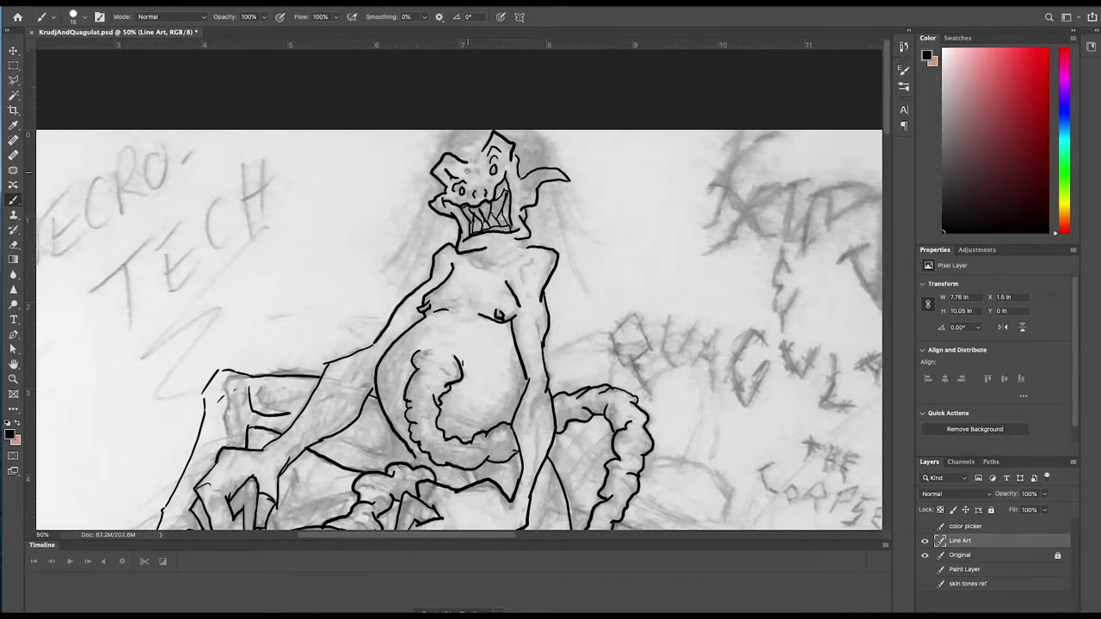
Ink the rider's pointed ear, rounded skull outline and neck creases
{"action": "mouse_move", "coordinate": [437, 193]}
{"action": "left_mouse_down"}
{"action": "mouse_move", "coordinate": [410, 212]}
{"action": "mouse_move", "coordinate": [435, 205]}
{"action": "left_mouse_up"}
{"action": "left_click_drag", "start_coordinate": [537, 130], "coordinate": [546, 165]}
{"action": "left_click_drag", "start_coordinate": [450, 131], "coordinate": [437, 160]}
{"action": "mouse_move", "coordinate": [466, 256]}
{"action": "left_mouse_down"}
{"action": "mouse_move", "coordinate": [497, 270]}
{"action": "mouse_move", "coordinate": [521, 244]}
{"action": "left_mouse_up"}
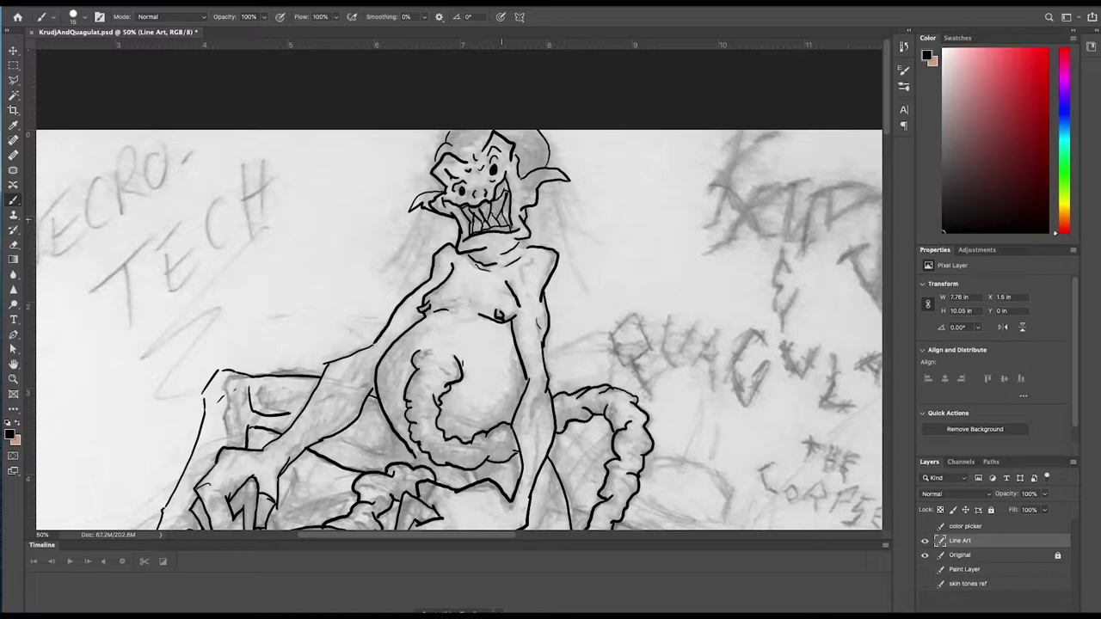
Close the contour of the rider's outstretched arm and ink the thigh line beneath the belly
{"action": "scroll", "coordinate": [312, 129], "scroll_direction": "down", "scroll_amount": 5}
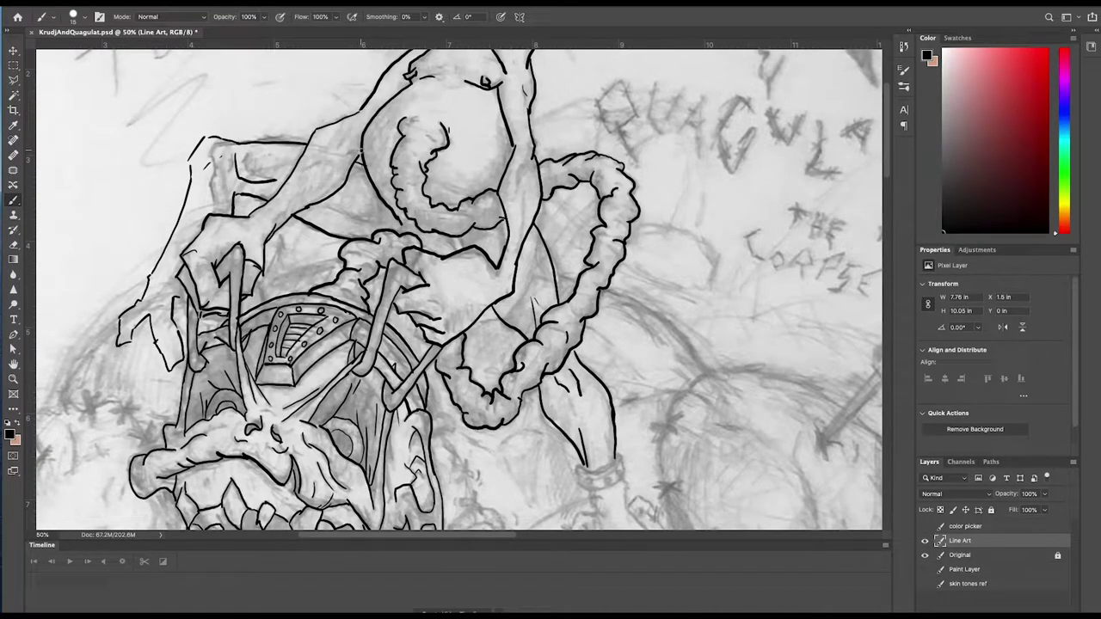
{"action": "left_click_drag", "start_coordinate": [360, 111], "coordinate": [296, 176]}
{"action": "left_click_drag", "start_coordinate": [323, 124], "coordinate": [309, 140]}
{"action": "left_click_drag", "start_coordinate": [386, 226], "coordinate": [325, 206]}
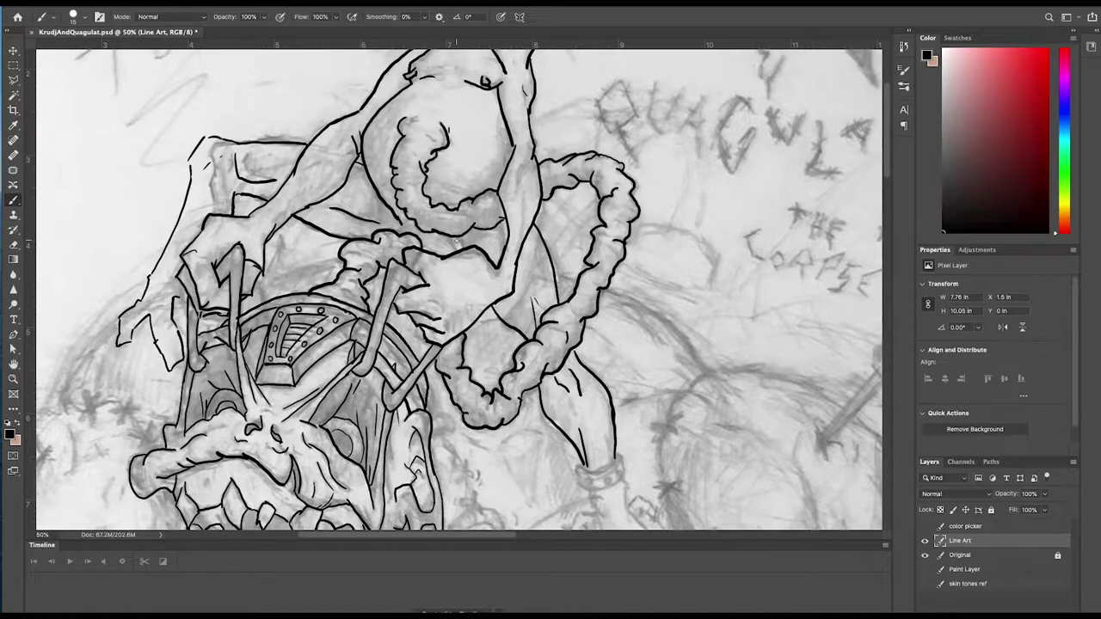
Ink the creature's back and shoulder outline behind the rider's leg, with the hex-headed bolt driven into the shoulder
{"action": "left_click_drag", "start_coordinate": [456, 241], "coordinate": [203, 121]}
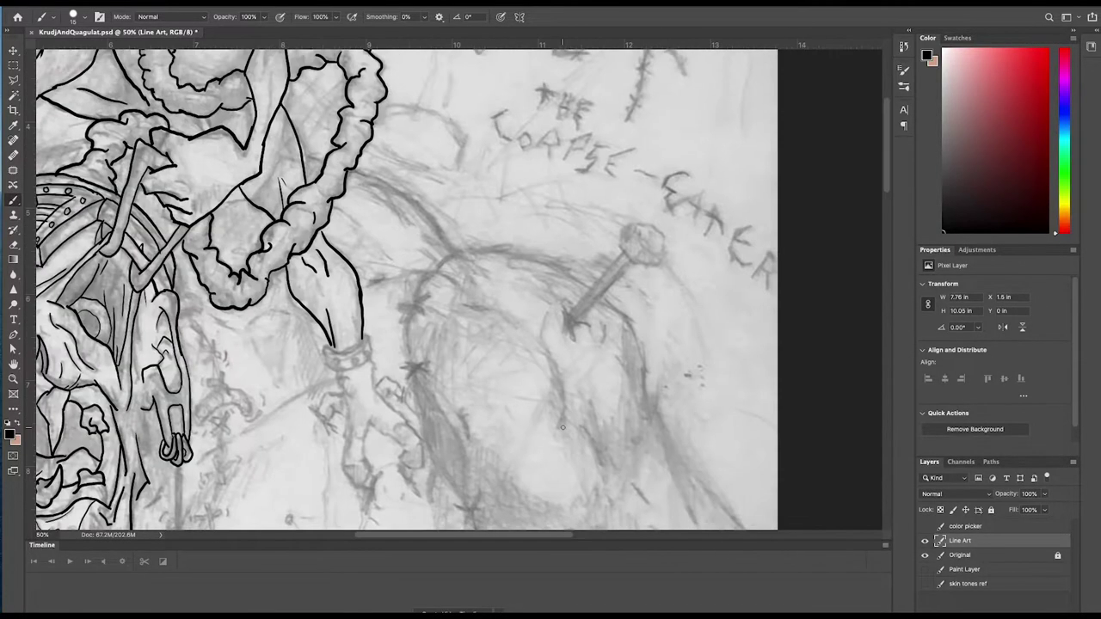
{"action": "left_click_drag", "start_coordinate": [303, 155], "coordinate": [326, 160]}
{"action": "mouse_move", "coordinate": [356, 168]}
{"action": "left_mouse_down"}
{"action": "mouse_move", "coordinate": [450, 250]}
{"action": "mouse_move", "coordinate": [414, 303]}
{"action": "mouse_move", "coordinate": [541, 259]}
{"action": "left_mouse_up"}
{"action": "left_click_drag", "start_coordinate": [539, 259], "coordinate": [596, 283]}
{"action": "left_click_drag", "start_coordinate": [624, 249], "coordinate": [566, 320]}
{"action": "mouse_move", "coordinate": [634, 265]}
{"action": "left_mouse_down"}
{"action": "mouse_move", "coordinate": [571, 332]}
{"action": "mouse_move", "coordinate": [581, 338]}
{"action": "left_mouse_up"}
{"action": "left_click_drag", "start_coordinate": [620, 246], "coordinate": [656, 267]}
{"action": "mouse_move", "coordinate": [621, 230]}
{"action": "left_mouse_down"}
{"action": "mouse_move", "coordinate": [642, 258]}
{"action": "mouse_move", "coordinate": [636, 222]}
{"action": "left_mouse_up"}
{"action": "mouse_move", "coordinate": [635, 229]}
{"action": "left_mouse_down"}
{"action": "mouse_move", "coordinate": [666, 251]}
{"action": "mouse_move", "coordinate": [638, 222]}
{"action": "left_mouse_up"}
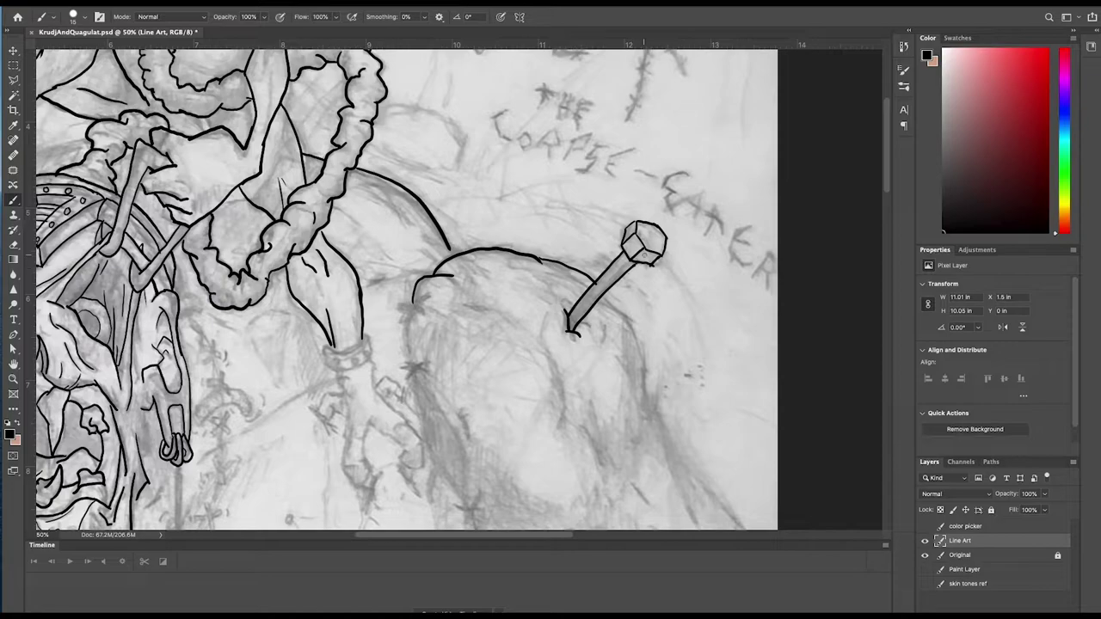
Ink the outer and inner contours of the bolted arm, with the leaf-shaped gap and rounded elbow fold
{"action": "left_click_drag", "start_coordinate": [605, 292], "coordinate": [652, 432]}
{"action": "mouse_move", "coordinate": [412, 303]}
{"action": "left_mouse_down"}
{"action": "mouse_move", "coordinate": [416, 375]}
{"action": "mouse_move", "coordinate": [467, 493]}
{"action": "left_mouse_up"}
{"action": "mouse_move", "coordinate": [469, 494]}
{"action": "left_mouse_down"}
{"action": "mouse_move", "coordinate": [372, 217]}
{"action": "mouse_move", "coordinate": [394, 315]}
{"action": "left_mouse_up"}
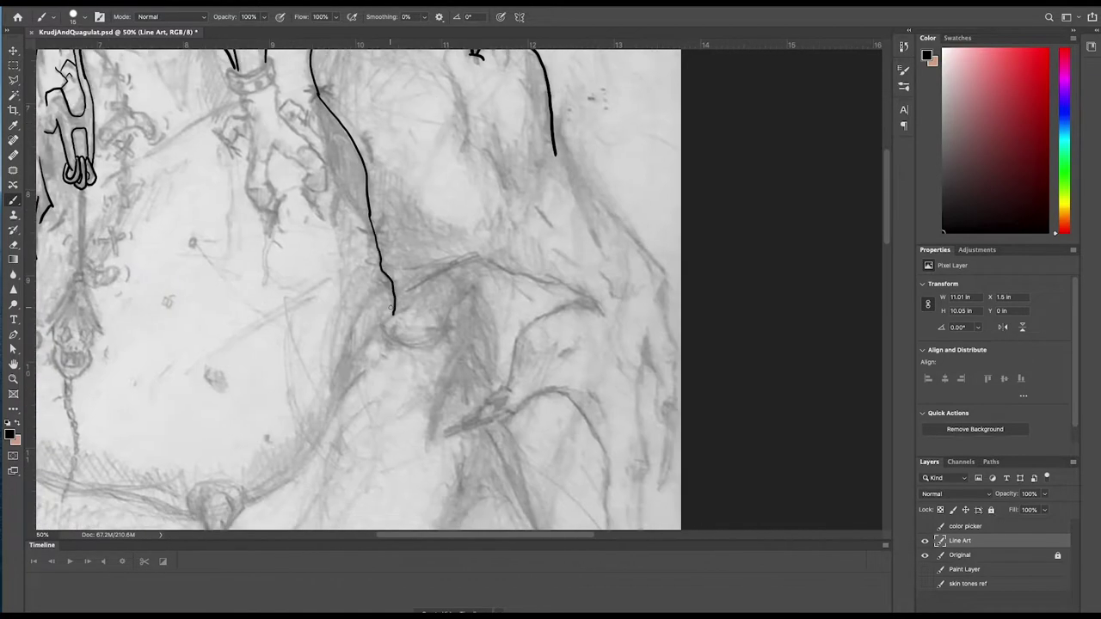
{"action": "mouse_move", "coordinate": [480, 269]}
{"action": "left_mouse_down"}
{"action": "mouse_move", "coordinate": [421, 346]}
{"action": "mouse_move", "coordinate": [394, 317]}
{"action": "left_mouse_up"}
{"action": "mouse_move", "coordinate": [316, 95]}
{"action": "left_mouse_down"}
{"action": "mouse_move", "coordinate": [332, 169]}
{"action": "mouse_move", "coordinate": [371, 225]}
{"action": "left_mouse_up"}
{"action": "left_click_drag", "start_coordinate": [373, 222], "coordinate": [320, 107]}
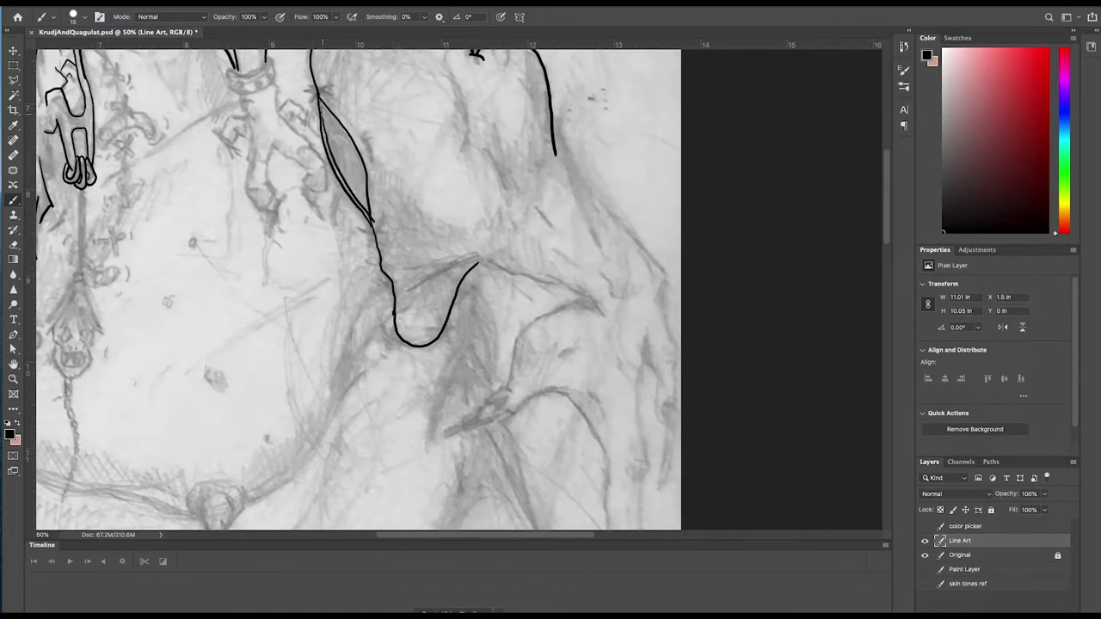
Try 100% size jitter on the brush with a few test strokes, and undo the strokes
{"action": "left_click", "coordinate": [85, 17]}
{"action": "double_click", "coordinate": [120, 173]}
{"action": "left_click", "coordinate": [86, 18]}
{"action": "left_click", "coordinate": [905, 72]}
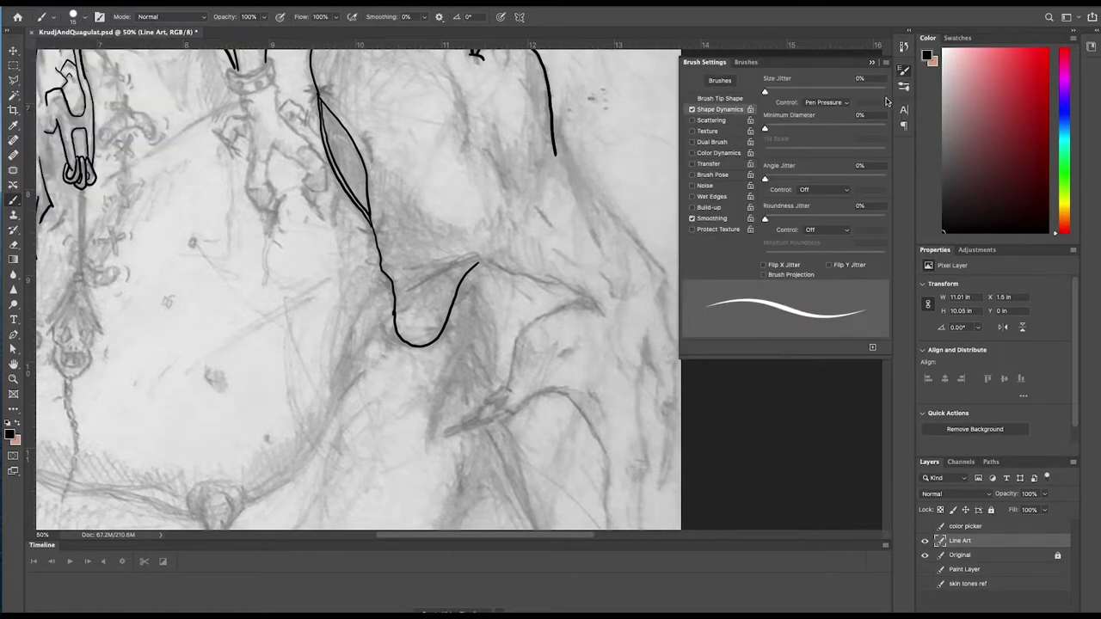
{"action": "left_click_drag", "start_coordinate": [783, 89], "coordinate": [885, 90]}
{"action": "left_click_drag", "start_coordinate": [612, 112], "coordinate": [615, 209]}
{"action": "left_click_drag", "start_coordinate": [638, 107], "coordinate": [626, 241]}
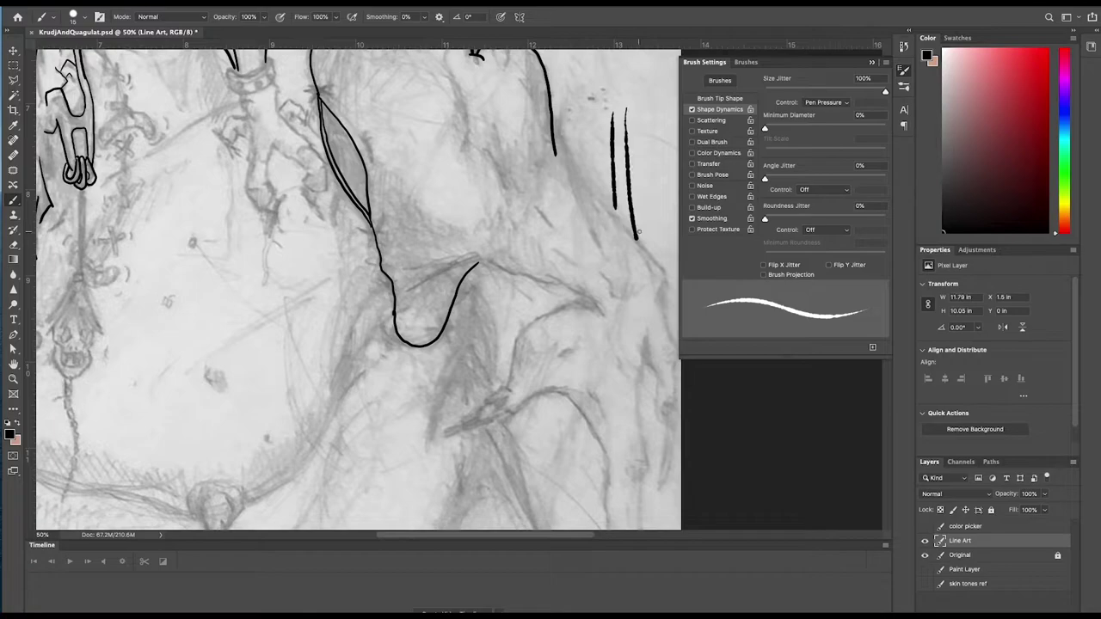
{"action": "left_click_drag", "start_coordinate": [481, 93], "coordinate": [453, 186]}
{"action": "key", "text": "ctrl+z"}
{"action": "key", "text": "ctrl+z"}
{"action": "key", "text": "ctrl+z"}
Try 70% size jitter with test strokes, undo them and reset the size jitter to 0%
{"action": "left_click_drag", "start_coordinate": [885, 91], "coordinate": [850, 91]}
{"action": "left_click_drag", "start_coordinate": [636, 96], "coordinate": [639, 215]}
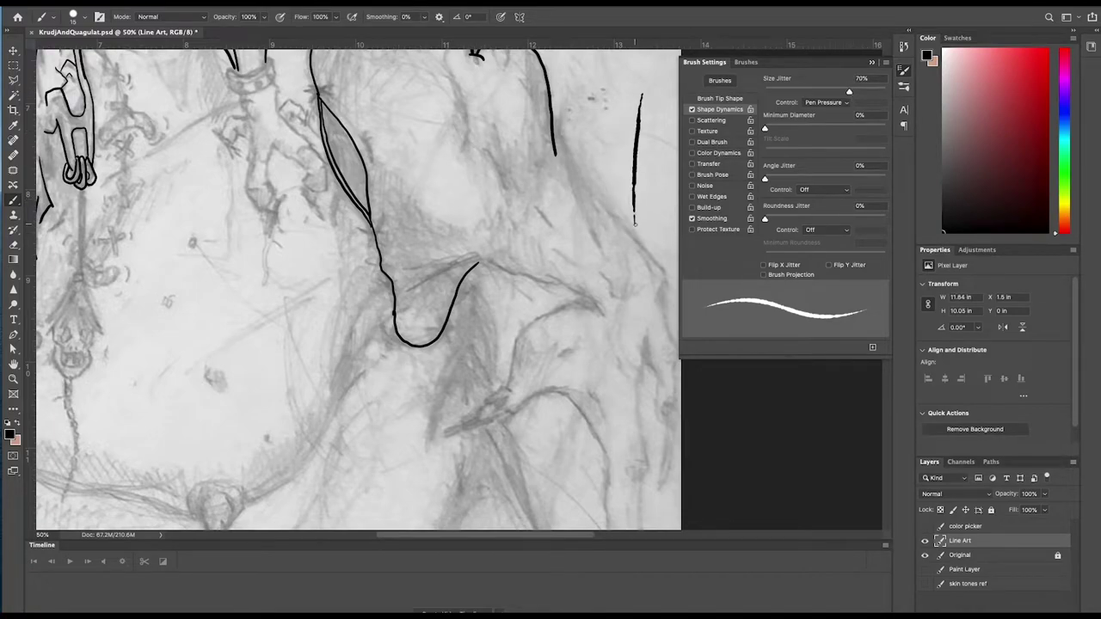
{"action": "key", "text": "ctrl+z"}
{"action": "key", "text": "ctrl+z"}
{"action": "left_click_drag", "start_coordinate": [319, 100], "coordinate": [370, 216]}
{"action": "key", "text": "ctrl+z"}
{"action": "left_click_drag", "start_coordinate": [849, 91], "coordinate": [764, 91]}
{"action": "left_click", "coordinate": [903, 71]}
Redraw the inner edge of the leaf-shaped gap and ink the creature's forearm, wrist and back of the hand
{"action": "left_click_drag", "start_coordinate": [320, 97], "coordinate": [371, 219]}
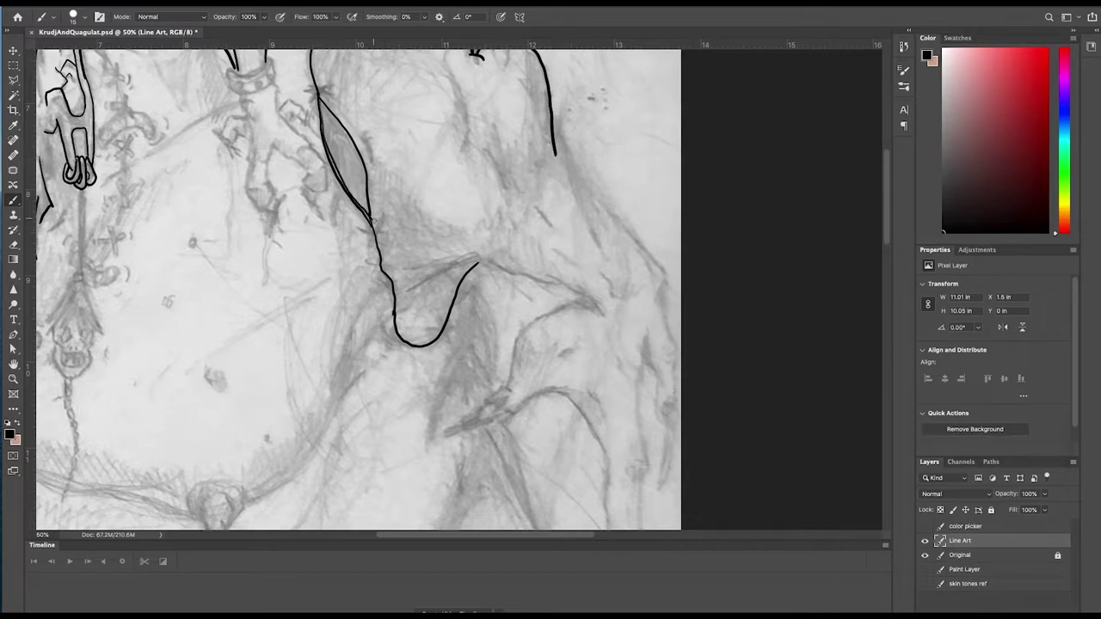
{"action": "mouse_move", "coordinate": [441, 272]}
{"action": "left_mouse_down"}
{"action": "mouse_move", "coordinate": [506, 269]}
{"action": "mouse_move", "coordinate": [590, 296]}
{"action": "mouse_move", "coordinate": [608, 320]}
{"action": "left_mouse_up"}
{"action": "left_click_drag", "start_coordinate": [592, 301], "coordinate": [491, 403]}
{"action": "mouse_move", "coordinate": [659, 300]}
{"action": "left_mouse_down"}
{"action": "mouse_move", "coordinate": [669, 273]}
{"action": "mouse_move", "coordinate": [555, 138]}
{"action": "left_mouse_up"}
{"action": "left_click_drag", "start_coordinate": [613, 291], "coordinate": [632, 301]}
{"action": "left_click_drag", "start_coordinate": [660, 299], "coordinate": [682, 350]}
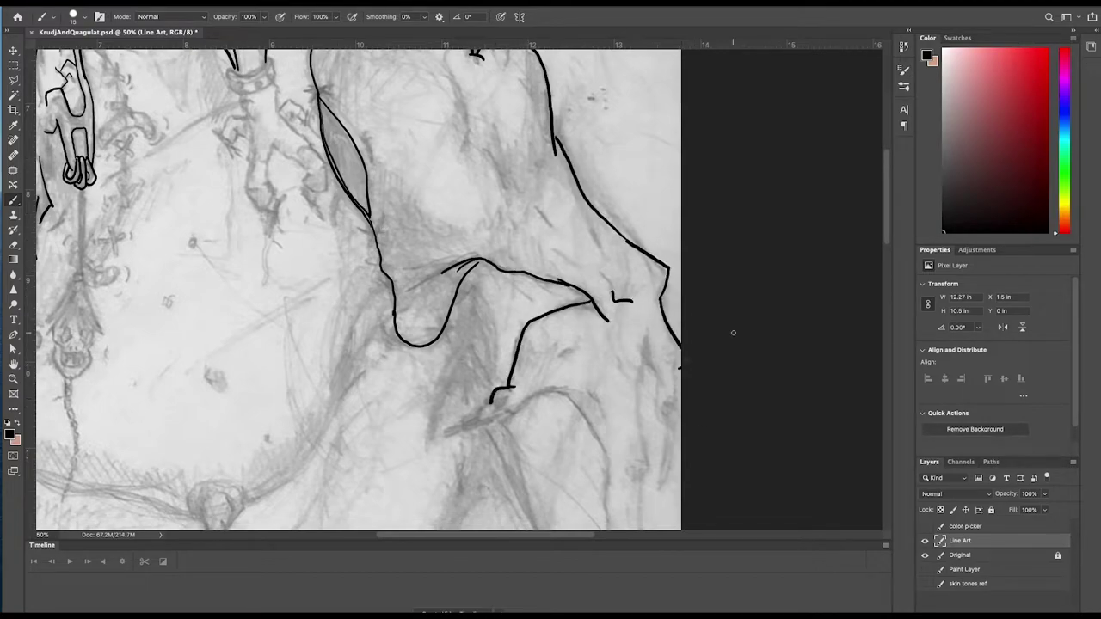
Enlarge the canvas on all sides to make room beyond the creature's hand
{"action": "left_click", "coordinate": [143, 3]}
{"action": "left_click", "coordinate": [202, 85]}
{"action": "key", "text": "Return"}
Ink the hand's outer knuckles, the finger dividing line and the underside of the thumb
{"action": "left_click_drag", "start_coordinate": [724, 391], "coordinate": [732, 404]}
{"action": "left_click_drag", "start_coordinate": [732, 404], "coordinate": [721, 456]}
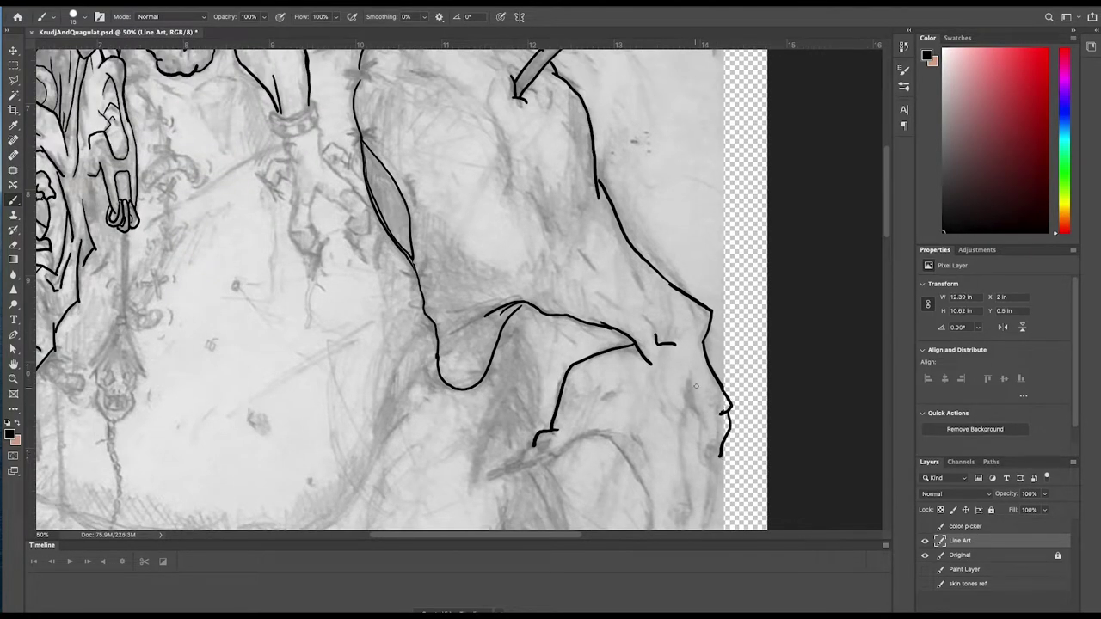
{"action": "left_click_drag", "start_coordinate": [689, 375], "coordinate": [684, 424]}
{"action": "left_click_drag", "start_coordinate": [570, 383], "coordinate": [588, 400]}
{"action": "left_click_drag", "start_coordinate": [533, 471], "coordinate": [612, 431]}
Ink the creature's long middle finger and the short outer finger with its claw
{"action": "left_click_drag", "start_coordinate": [602, 482], "coordinate": [459, 236]}
{"action": "left_click_drag", "start_coordinate": [459, 189], "coordinate": [510, 267]}
{"action": "mouse_move", "coordinate": [541, 178]}
{"action": "left_mouse_down"}
{"action": "mouse_move", "coordinate": [543, 276]}
{"action": "mouse_move", "coordinate": [512, 337]}
{"action": "left_mouse_up"}
{"action": "left_click_drag", "start_coordinate": [543, 275], "coordinate": [515, 401]}
{"action": "left_click_drag", "start_coordinate": [507, 335], "coordinate": [496, 394]}
{"action": "left_click_drag", "start_coordinate": [549, 164], "coordinate": [565, 183]}
{"action": "left_click_drag", "start_coordinate": [556, 182], "coordinate": [556, 285]}
{"action": "left_click_drag", "start_coordinate": [566, 213], "coordinate": [556, 285]}
{"action": "left_click_drag", "start_coordinate": [564, 204], "coordinate": [576, 204]}
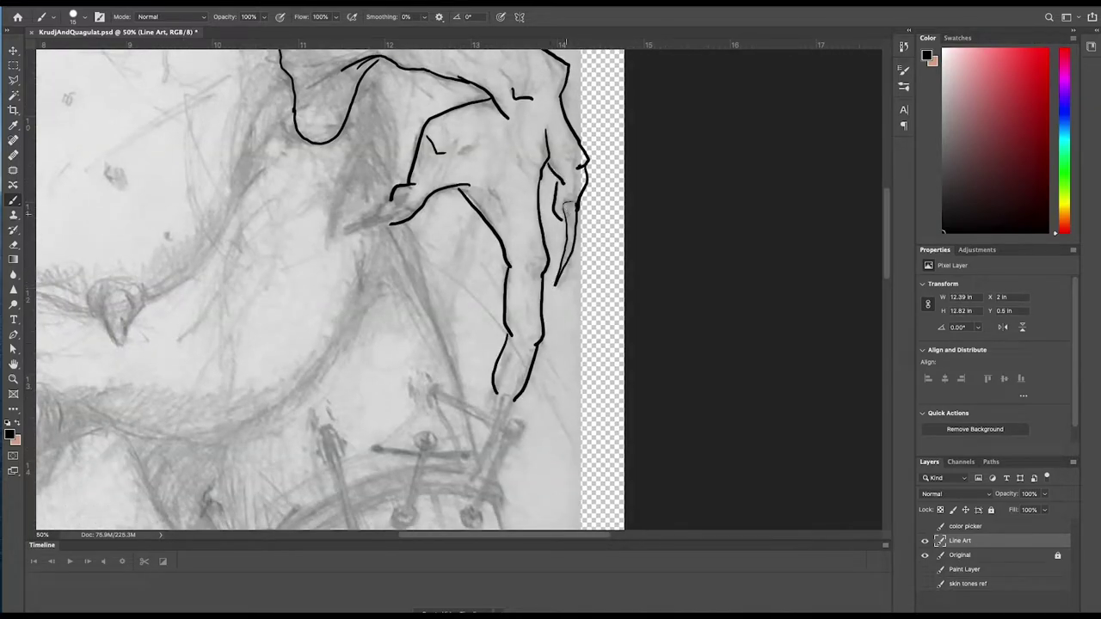
Ink the long claws on the middle finger and thumb, and add a tendon line on the finger
{"action": "mouse_move", "coordinate": [504, 388]}
{"action": "left_mouse_down"}
{"action": "mouse_move", "coordinate": [522, 392]}
{"action": "mouse_move", "coordinate": [473, 473]}
{"action": "left_mouse_up"}
{"action": "left_click_drag", "start_coordinate": [519, 401], "coordinate": [475, 471]}
{"action": "left_click_drag", "start_coordinate": [398, 203], "coordinate": [335, 267]}
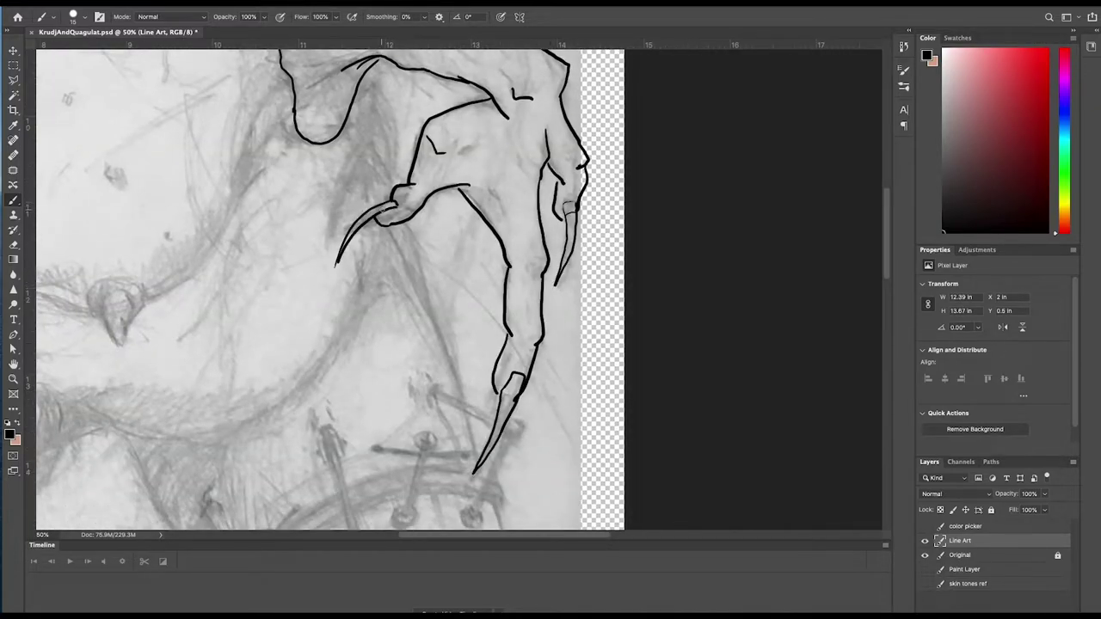
{"action": "left_click_drag", "start_coordinate": [519, 148], "coordinate": [514, 243]}
Ink the long contour from the thumb down to the claw tip and the curved inner leg line below the belly
{"action": "scroll", "coordinate": [604, 129], "scroll_direction": "down", "scroll_amount": 5}
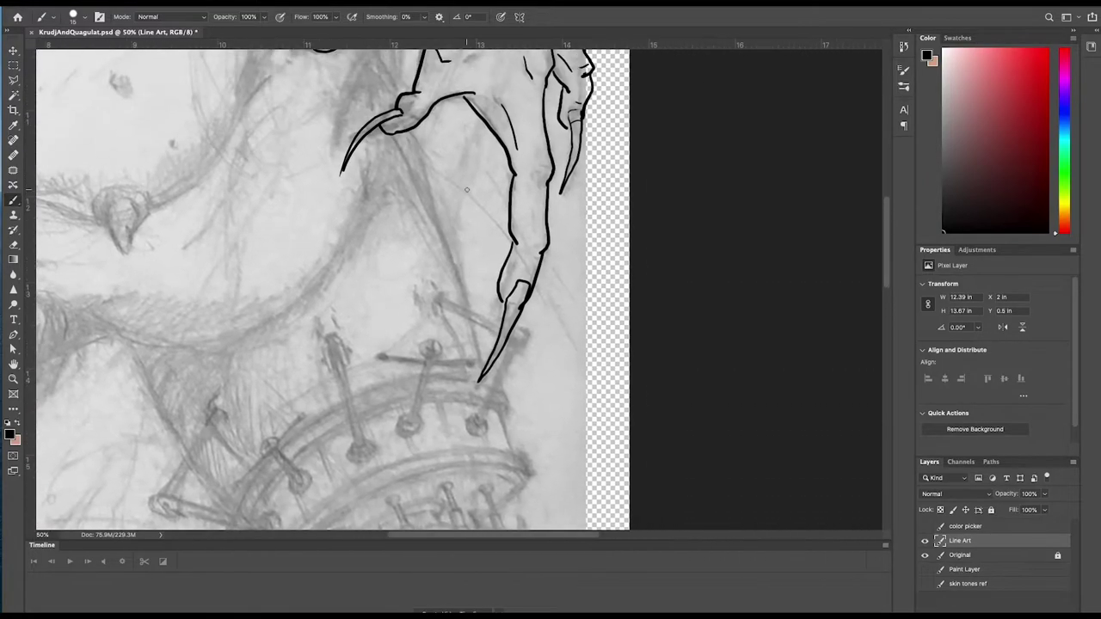
{"action": "left_click_drag", "start_coordinate": [411, 129], "coordinate": [472, 308]}
{"action": "key", "text": "ctrl+z"}
{"action": "left_click_drag", "start_coordinate": [410, 131], "coordinate": [479, 369]}
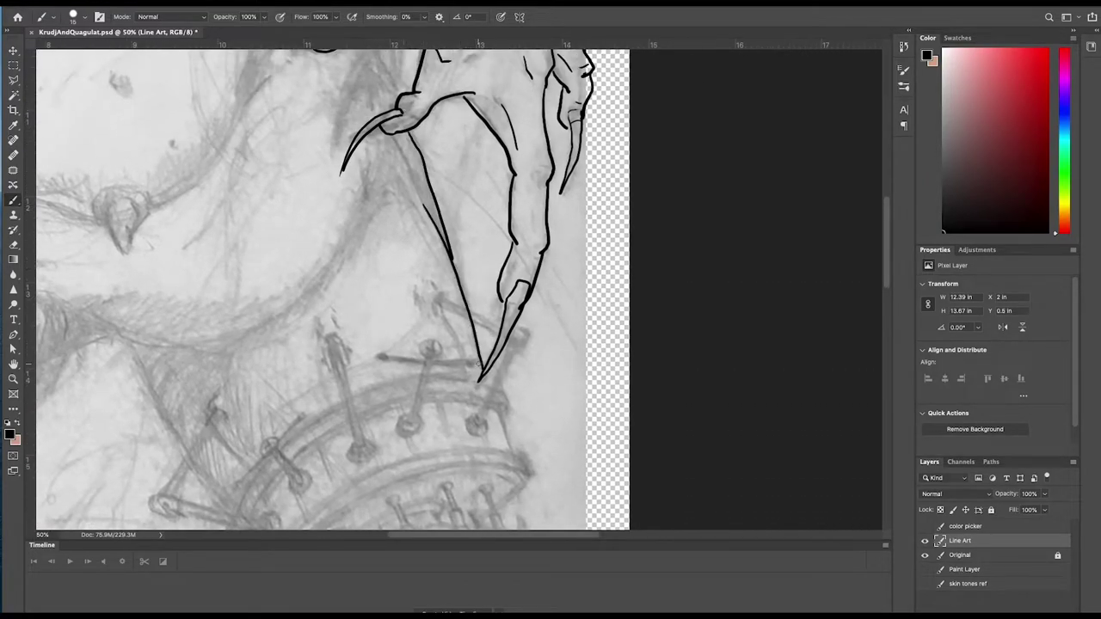
{"action": "left_click_drag", "start_coordinate": [131, 342], "coordinate": [234, 511]}
Ink the body folds running down from the elbow behind the creature's thumb
{"action": "scroll", "coordinate": [361, 344], "scroll_direction": "up", "scroll_amount": 11}
{"action": "scroll", "coordinate": [361, 344], "scroll_direction": "left", "scroll_amount": 6}
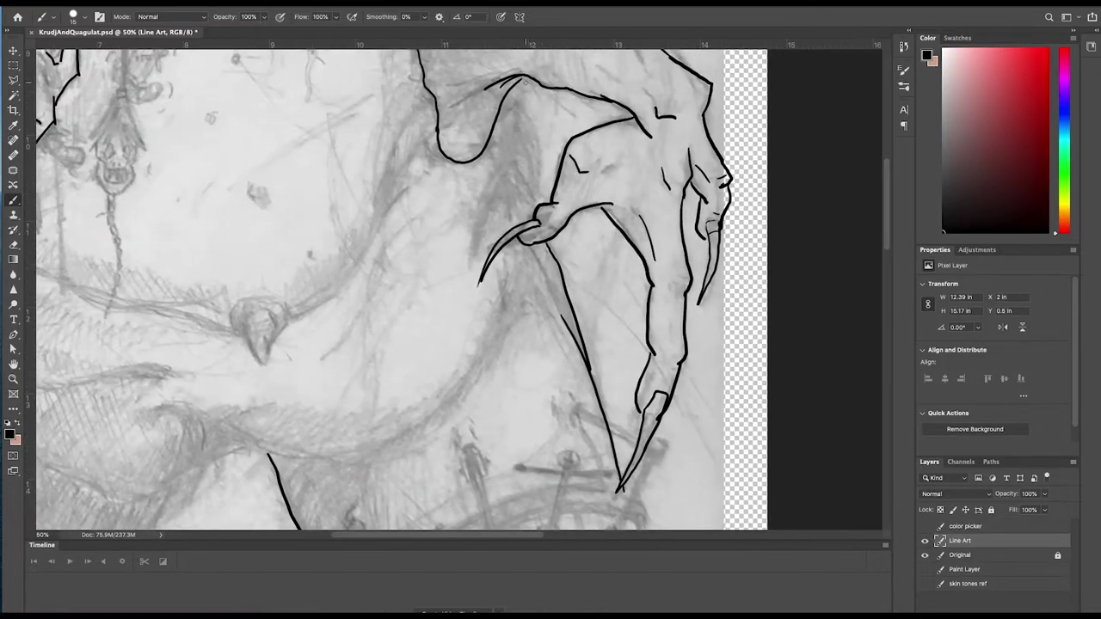
{"action": "left_click_drag", "start_coordinate": [495, 166], "coordinate": [426, 370]}
{"action": "left_click_drag", "start_coordinate": [485, 234], "coordinate": [507, 290]}
Ink the curved lower belly line and the pointed knob at its centre
{"action": "left_click_drag", "start_coordinate": [379, 379], "coordinate": [660, 262]}
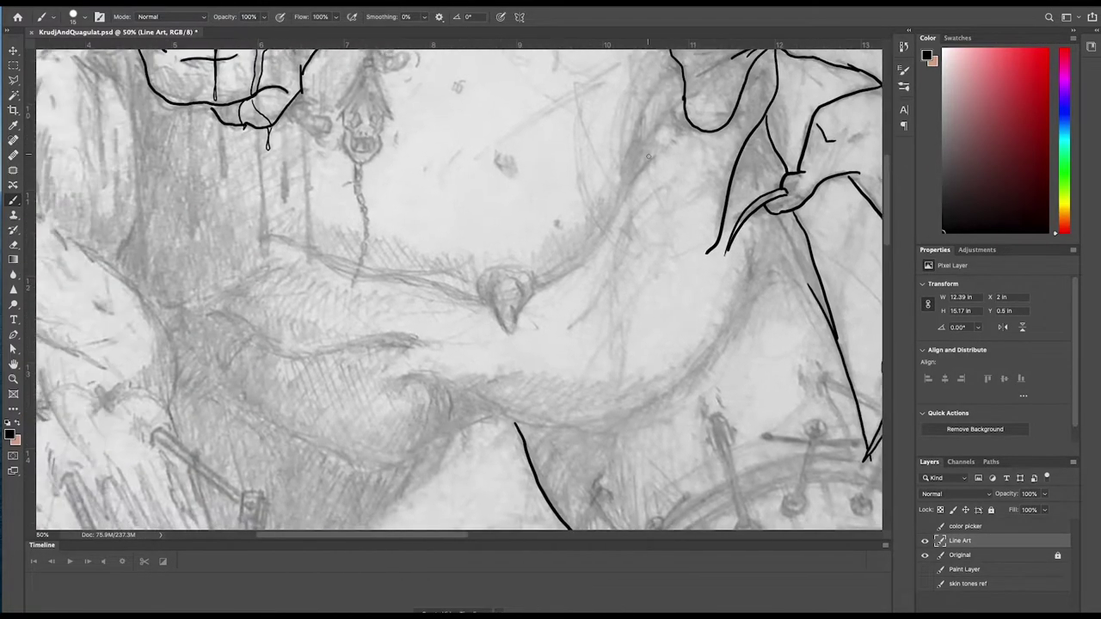
{"action": "left_click_drag", "start_coordinate": [654, 156], "coordinate": [537, 291]}
{"action": "left_click_drag", "start_coordinate": [485, 300], "coordinate": [270, 240]}
{"action": "left_click_drag", "start_coordinate": [436, 411], "coordinate": [641, 434]}
{"action": "left_click_drag", "start_coordinate": [654, 361], "coordinate": [249, 307]}
{"action": "left_click_drag", "start_coordinate": [337, 253], "coordinate": [313, 304]}
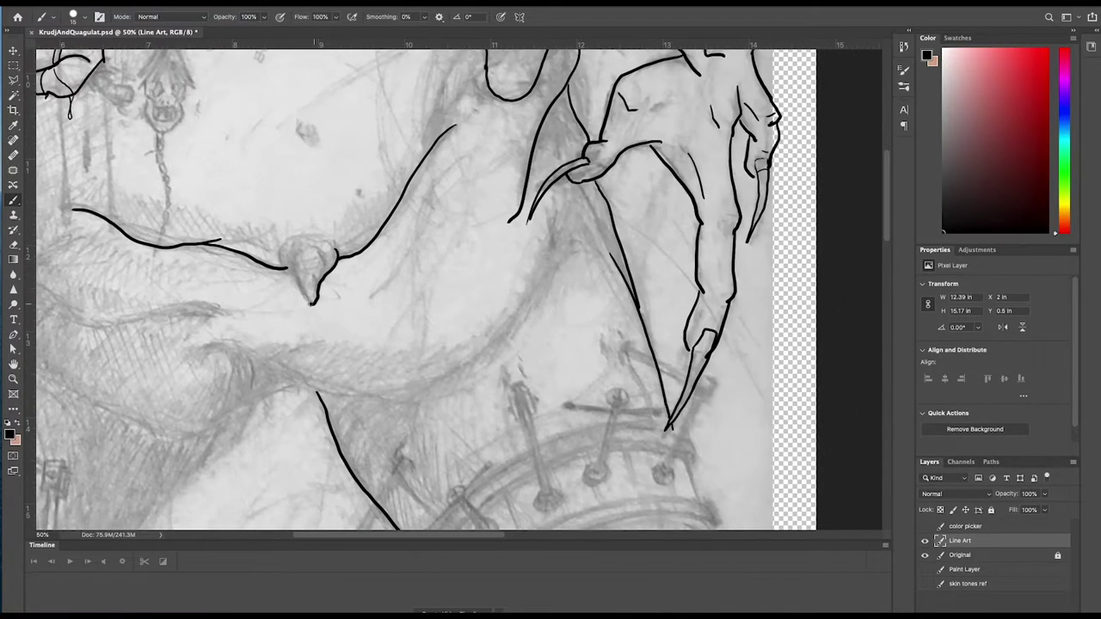
{"action": "left_click_drag", "start_coordinate": [293, 256], "coordinate": [311, 303]}
{"action": "left_click_drag", "start_coordinate": [280, 261], "coordinate": [337, 249]}
Ink the rider's ankle cuff and the hanging foot with its clawed toes
{"action": "mouse_move", "coordinate": [380, 59]}
{"action": "left_mouse_down"}
{"action": "mouse_move", "coordinate": [553, 327]}
{"action": "mouse_move", "coordinate": [530, 484]}
{"action": "left_mouse_up"}
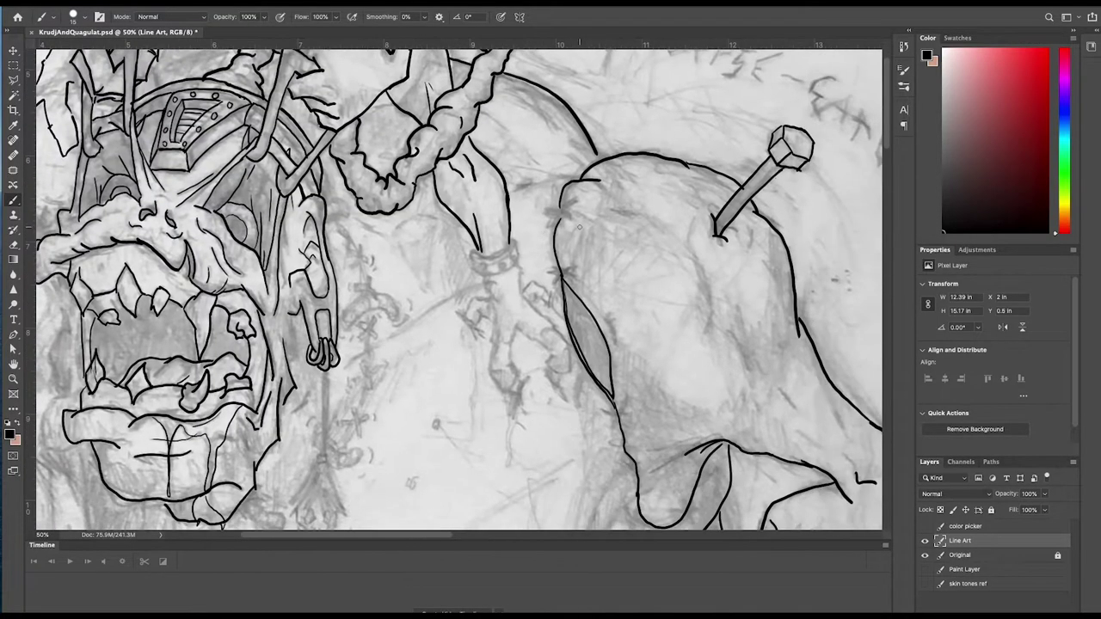
{"action": "left_click_drag", "start_coordinate": [288, 212], "coordinate": [285, 255]}
{"action": "left_click_drag", "start_coordinate": [511, 241], "coordinate": [477, 250]}
{"action": "key", "text": "ctrl+z"}
{"action": "mouse_move", "coordinate": [471, 253]}
{"action": "left_mouse_down"}
{"action": "mouse_move", "coordinate": [474, 271]}
{"action": "mouse_move", "coordinate": [520, 263]}
{"action": "left_mouse_up"}
{"action": "mouse_move", "coordinate": [519, 263]}
{"action": "left_mouse_down"}
{"action": "mouse_move", "coordinate": [473, 273]}
{"action": "mouse_move", "coordinate": [515, 272]}
{"action": "mouse_move", "coordinate": [518, 263]}
{"action": "mouse_move", "coordinate": [566, 339]}
{"action": "mouse_move", "coordinate": [547, 354]}
{"action": "mouse_move", "coordinate": [518, 314]}
{"action": "mouse_move", "coordinate": [490, 352]}
{"action": "mouse_move", "coordinate": [505, 318]}
{"action": "left_mouse_up"}
{"action": "key", "text": "ctrl+z"}
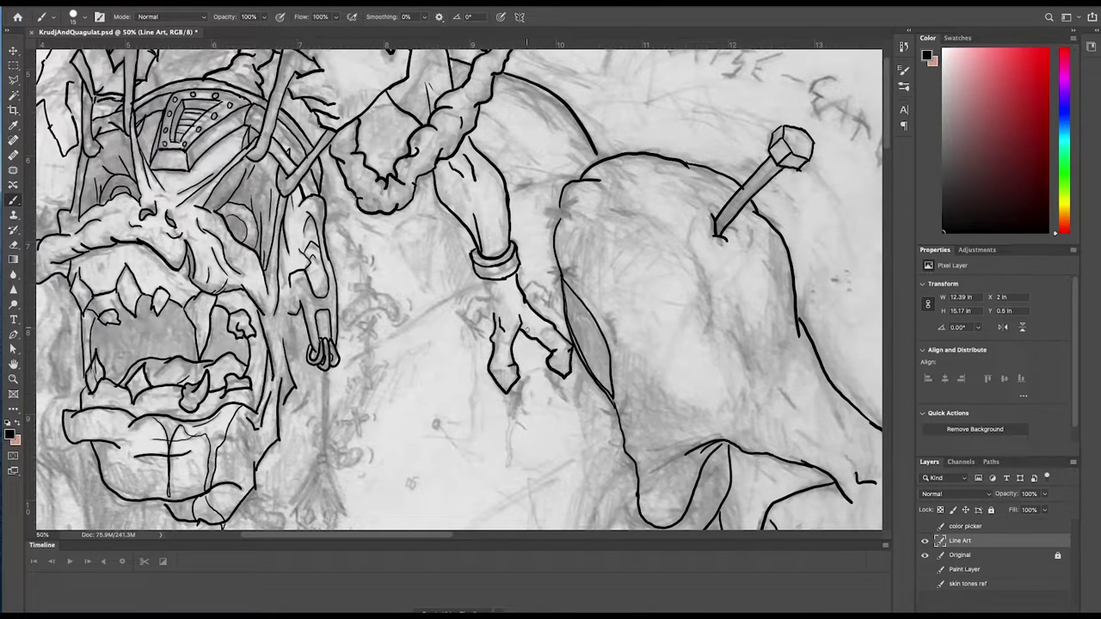
{"action": "mouse_move", "coordinate": [498, 279]}
{"action": "left_mouse_down"}
{"action": "mouse_move", "coordinate": [480, 299]}
{"action": "mouse_move", "coordinate": [480, 329]}
{"action": "left_mouse_up"}
{"action": "mouse_move", "coordinate": [563, 371]}
{"action": "left_mouse_down"}
{"action": "mouse_move", "coordinate": [554, 401]}
{"action": "mouse_move", "coordinate": [513, 418]}
{"action": "left_mouse_up"}
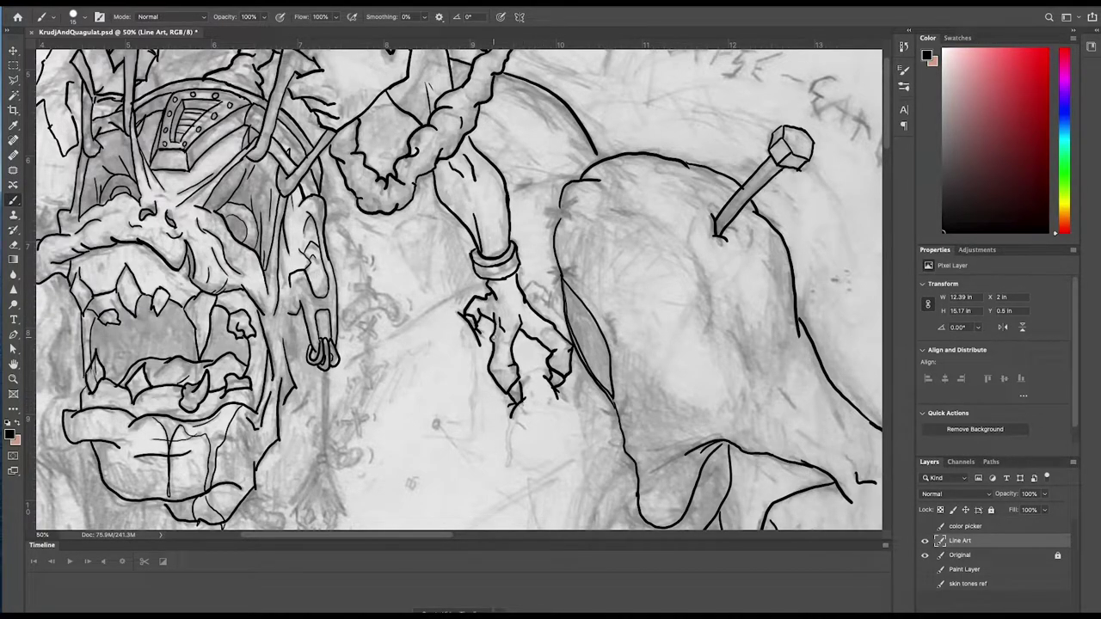
{"action": "left_click_drag", "start_coordinate": [468, 314], "coordinate": [482, 324]}
Ink the creature's jowl behind the ear and under the chin, and the cheek edge beside the mouth
{"action": "mouse_move", "coordinate": [539, 207]}
{"action": "left_mouse_down"}
{"action": "mouse_move", "coordinate": [590, 445]}
{"action": "mouse_move", "coordinate": [545, 128]}
{"action": "mouse_move", "coordinate": [538, 176]}
{"action": "left_mouse_up"}
{"action": "mouse_move", "coordinate": [327, 182]}
{"action": "left_mouse_down"}
{"action": "mouse_move", "coordinate": [366, 261]}
{"action": "mouse_move", "coordinate": [349, 403]}
{"action": "left_mouse_up"}
{"action": "left_click_drag", "start_coordinate": [417, 444], "coordinate": [568, 234]}
{"action": "mouse_move", "coordinate": [390, 265]}
{"action": "left_mouse_down"}
{"action": "mouse_move", "coordinate": [459, 260]}
{"action": "mouse_move", "coordinate": [477, 202]}
{"action": "left_mouse_up"}
{"action": "left_click_drag", "start_coordinate": [500, 194], "coordinate": [479, 220]}
{"action": "mouse_move", "coordinate": [418, 326]}
{"action": "left_mouse_down"}
{"action": "mouse_move", "coordinate": [517, 346]}
{"action": "mouse_move", "coordinate": [493, 527]}
{"action": "left_mouse_up"}
{"action": "left_click_drag", "start_coordinate": [280, 241], "coordinate": [310, 413]}
Ink the fingertips of the rider's far clawed foot and the creature's far shoulder outline behind them
{"action": "mouse_move", "coordinate": [277, 159]}
{"action": "left_mouse_down"}
{"action": "mouse_move", "coordinate": [398, 197]}
{"action": "mouse_move", "coordinate": [411, 309]}
{"action": "left_mouse_up"}
{"action": "left_click_drag", "start_coordinate": [426, 269], "coordinate": [432, 281]}
{"action": "mouse_move", "coordinate": [373, 244]}
{"action": "left_mouse_down"}
{"action": "mouse_move", "coordinate": [384, 255]}
{"action": "mouse_move", "coordinate": [394, 240]}
{"action": "mouse_move", "coordinate": [279, 312]}
{"action": "mouse_move", "coordinate": [214, 497]}
{"action": "left_mouse_up"}
Ink the hex-headed bolt in the creature's far shoulder, with its shaft, faceted head and entry crease
{"action": "left_click_drag", "start_coordinate": [268, 295], "coordinate": [284, 365]}
{"action": "left_click_drag", "start_coordinate": [275, 301], "coordinate": [298, 354]}
{"action": "left_click_drag", "start_coordinate": [278, 281], "coordinate": [242, 308]}
{"action": "left_click_drag", "start_coordinate": [243, 307], "coordinate": [224, 302]}
{"action": "left_click_drag", "start_coordinate": [260, 286], "coordinate": [266, 300]}
{"action": "mouse_move", "coordinate": [237, 294]}
{"action": "left_mouse_down"}
{"action": "mouse_move", "coordinate": [244, 307]}
{"action": "mouse_move", "coordinate": [235, 294]}
{"action": "left_mouse_up"}
{"action": "mouse_move", "coordinate": [237, 295]}
{"action": "left_mouse_down"}
{"action": "mouse_move", "coordinate": [213, 271]}
{"action": "mouse_move", "coordinate": [224, 253]}
{"action": "left_mouse_up"}
{"action": "left_click_drag", "start_coordinate": [259, 286], "coordinate": [272, 262]}
{"action": "mouse_move", "coordinate": [278, 280]}
{"action": "left_mouse_down"}
{"action": "mouse_move", "coordinate": [264, 249]}
{"action": "mouse_move", "coordinate": [250, 246]}
{"action": "mouse_move", "coordinate": [267, 253]}
{"action": "left_mouse_up"}
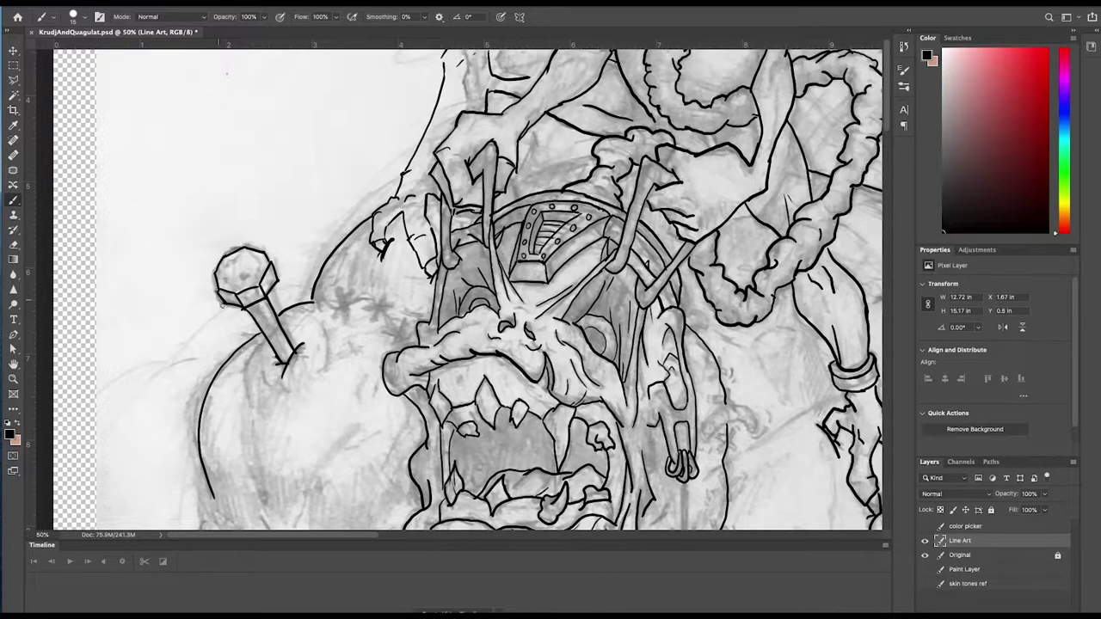
{"action": "left_click_drag", "start_coordinate": [220, 290], "coordinate": [228, 302]}
{"action": "key", "text": "ctrl+z"}
Ink the top of the far shoulder and the upper arm's outer and inner contours with muscle lines
{"action": "mouse_move", "coordinate": [370, 301]}
{"action": "left_mouse_down"}
{"action": "mouse_move", "coordinate": [276, 226]}
{"action": "mouse_move", "coordinate": [229, 216]}
{"action": "left_mouse_up"}
{"action": "left_click_drag", "start_coordinate": [241, 225], "coordinate": [265, 263]}
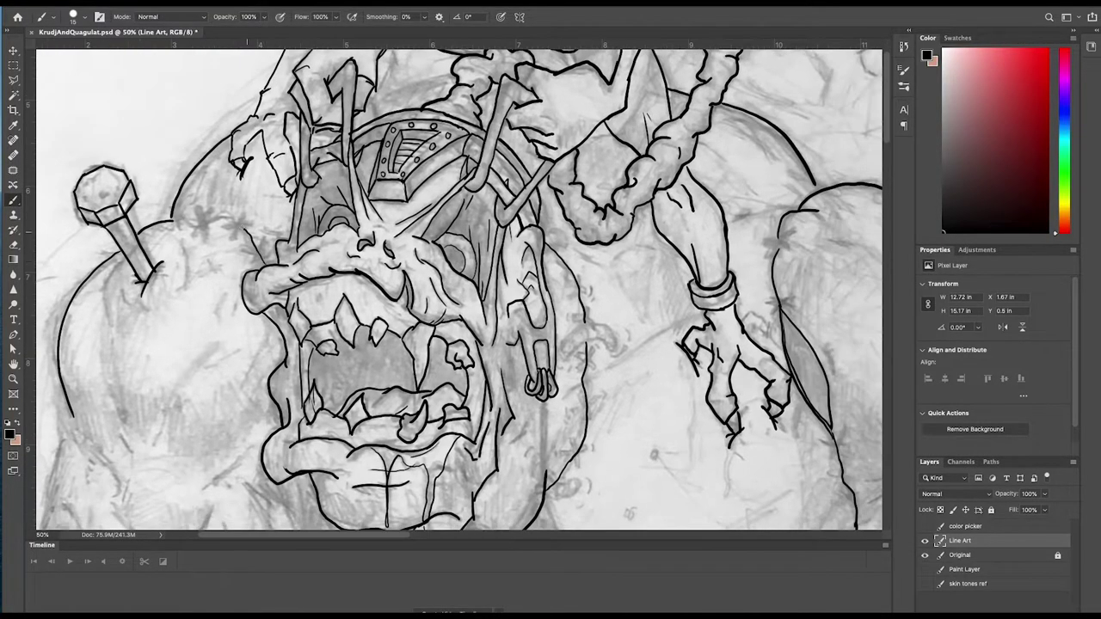
{"action": "left_click_drag", "start_coordinate": [174, 218], "coordinate": [243, 229]}
{"action": "mouse_move", "coordinate": [274, 341]}
{"action": "left_mouse_down"}
{"action": "mouse_move", "coordinate": [409, 155]}
{"action": "mouse_move", "coordinate": [411, 22]}
{"action": "left_mouse_up"}
{"action": "mouse_move", "coordinate": [195, 64]}
{"action": "left_mouse_down"}
{"action": "mouse_move", "coordinate": [182, 184]}
{"action": "mouse_move", "coordinate": [222, 313]}
{"action": "mouse_move", "coordinate": [215, 389]}
{"action": "mouse_move", "coordinate": [225, 410]}
{"action": "left_mouse_up"}
{"action": "left_click_drag", "start_coordinate": [200, 183], "coordinate": [269, 258]}
{"action": "left_click_drag", "start_coordinate": [226, 120], "coordinate": [258, 165]}
{"action": "left_click_drag", "start_coordinate": [382, 135], "coordinate": [320, 186]}
{"action": "left_click_drag", "start_coordinate": [443, 165], "coordinate": [413, 360]}
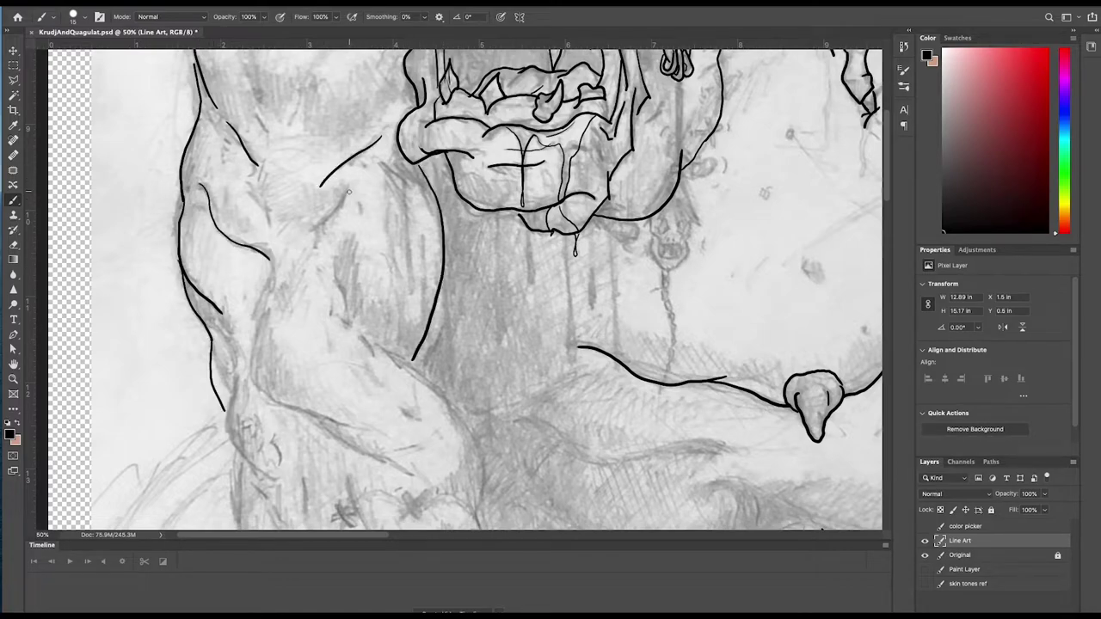
Ink the muscle line inside the creature's far upper arm and the upper and lower contours of the bent elbow
{"action": "left_click_drag", "start_coordinate": [347, 191], "coordinate": [348, 315]}
{"action": "left_click_drag", "start_coordinate": [359, 335], "coordinate": [372, 351]}
{"action": "mouse_move", "coordinate": [381, 351]}
{"action": "left_mouse_down"}
{"action": "mouse_move", "coordinate": [398, 358]}
{"action": "mouse_move", "coordinate": [480, 508]}
{"action": "left_mouse_up"}
{"action": "left_click_drag", "start_coordinate": [480, 508], "coordinate": [319, 283]}
{"action": "left_click_drag", "start_coordinate": [91, 131], "coordinate": [277, 255]}
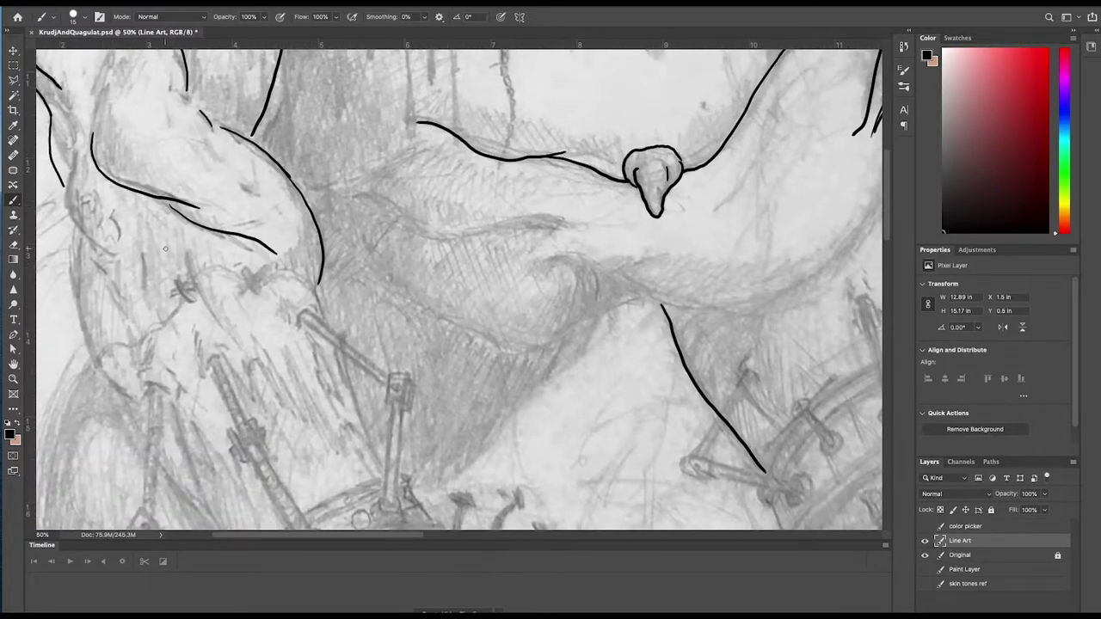
Ink the far forearm's inner edge, its long tendon lines and the small creases beside the elbow
{"action": "left_click_drag", "start_coordinate": [155, 237], "coordinate": [245, 328]}
{"action": "mouse_move", "coordinate": [319, 282]}
{"action": "left_mouse_down"}
{"action": "mouse_move", "coordinate": [251, 161]}
{"action": "mouse_move", "coordinate": [260, 203]}
{"action": "left_mouse_up"}
{"action": "mouse_move", "coordinate": [258, 200]}
{"action": "left_mouse_down"}
{"action": "mouse_move", "coordinate": [318, 339]}
{"action": "mouse_move", "coordinate": [481, 476]}
{"action": "left_mouse_up"}
{"action": "left_click_drag", "start_coordinate": [161, 228], "coordinate": [172, 253]}
{"action": "left_click_drag", "start_coordinate": [173, 256], "coordinate": [200, 276]}
{"action": "left_click_drag", "start_coordinate": [178, 251], "coordinate": [228, 266]}
{"action": "mouse_move", "coordinate": [171, 253]}
{"action": "left_mouse_down"}
{"action": "mouse_move", "coordinate": [110, 113]}
{"action": "mouse_move", "coordinate": [166, 275]}
{"action": "left_mouse_up"}
{"action": "left_click_drag", "start_coordinate": [159, 286], "coordinate": [282, 435]}
Ink the remaining outer edge of the far forearm and the muscle lines joining it to the upper arm
{"action": "left_click_drag", "start_coordinate": [154, 188], "coordinate": [242, 317]}
{"action": "mouse_move", "coordinate": [382, 334]}
{"action": "left_mouse_down"}
{"action": "mouse_move", "coordinate": [356, 367]}
{"action": "mouse_move", "coordinate": [379, 516]}
{"action": "left_mouse_up"}
{"action": "left_click_drag", "start_coordinate": [327, 224], "coordinate": [444, 418]}
{"action": "left_click_drag", "start_coordinate": [258, 215], "coordinate": [236, 388]}
{"action": "left_click_drag", "start_coordinate": [216, 134], "coordinate": [204, 209]}
{"action": "left_click_drag", "start_coordinate": [215, 291], "coordinate": [237, 349]}
Ink the cross stitches along the seam on top of the creature's far shoulder
{"action": "left_click_drag", "start_coordinate": [293, 116], "coordinate": [264, 286]}
{"action": "left_click_drag", "start_coordinate": [266, 269], "coordinate": [275, 293]}
{"action": "left_click_drag", "start_coordinate": [280, 268], "coordinate": [271, 289]}
{"action": "mouse_move", "coordinate": [277, 284]}
{"action": "left_mouse_down"}
{"action": "mouse_move", "coordinate": [283, 271]}
{"action": "mouse_move", "coordinate": [310, 277]}
{"action": "left_mouse_up"}
{"action": "mouse_move", "coordinate": [312, 262]}
{"action": "left_mouse_down"}
{"action": "mouse_move", "coordinate": [301, 293]}
{"action": "mouse_move", "coordinate": [318, 314]}
{"action": "left_mouse_up"}
{"action": "left_click_drag", "start_coordinate": [322, 300], "coordinate": [336, 301]}
{"action": "key", "text": "super+z"}
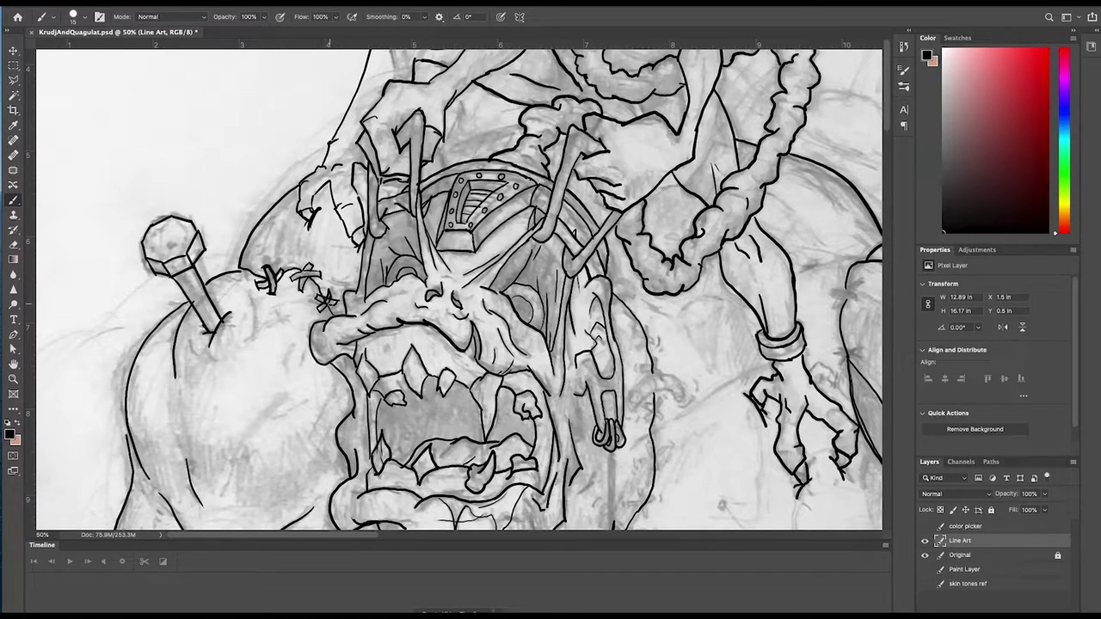
Ink the upper cross stitches and the curved ring along the seam behind the creature's ear
{"action": "left_click_drag", "start_coordinate": [534, 370], "coordinate": [236, 253]}
{"action": "left_click_drag", "start_coordinate": [363, 280], "coordinate": [345, 303]}
{"action": "mouse_move", "coordinate": [366, 284]}
{"action": "left_mouse_down"}
{"action": "mouse_move", "coordinate": [348, 305]}
{"action": "mouse_move", "coordinate": [365, 307]}
{"action": "left_mouse_up"}
{"action": "mouse_move", "coordinate": [349, 285]}
{"action": "left_mouse_down"}
{"action": "mouse_move", "coordinate": [368, 301]}
{"action": "mouse_move", "coordinate": [389, 277]}
{"action": "mouse_move", "coordinate": [396, 295]}
{"action": "left_mouse_up"}
{"action": "mouse_move", "coordinate": [349, 212]}
{"action": "left_mouse_down"}
{"action": "mouse_move", "coordinate": [344, 234]}
{"action": "mouse_move", "coordinate": [360, 225]}
{"action": "left_mouse_up"}
{"action": "mouse_move", "coordinate": [328, 176]}
{"action": "left_mouse_down"}
{"action": "mouse_move", "coordinate": [320, 199]}
{"action": "mouse_move", "coordinate": [335, 182]}
{"action": "left_mouse_up"}
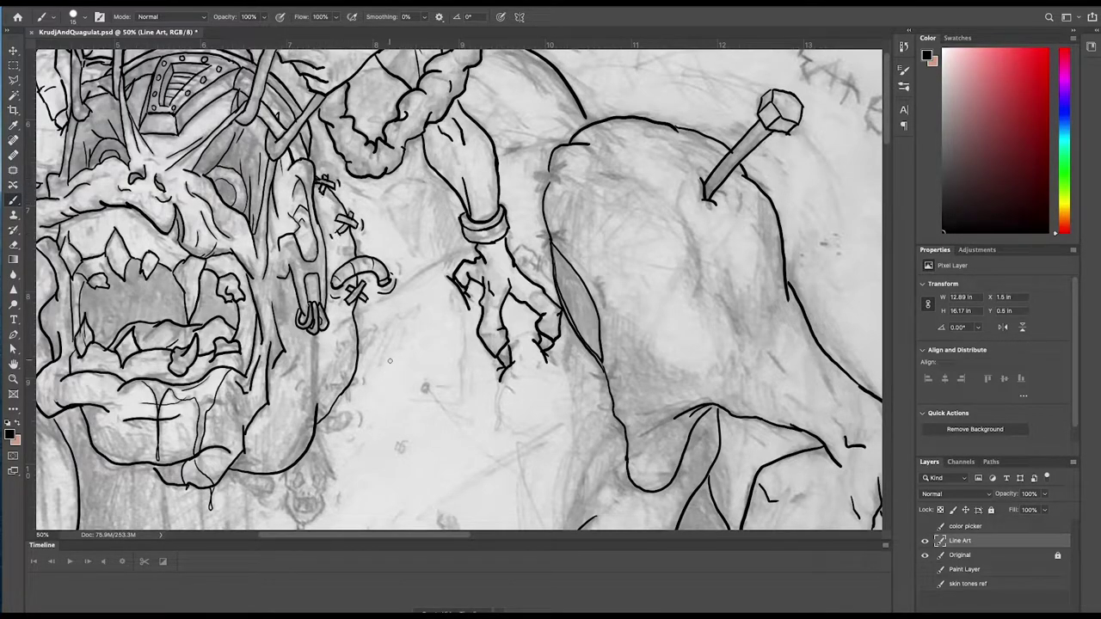
Ink the cross stitches down the jowl edge below the ring, plus one more stitch just above the ring
{"action": "left_click_drag", "start_coordinate": [368, 336], "coordinate": [347, 352]}
{"action": "mouse_move", "coordinate": [362, 336]}
{"action": "left_mouse_down"}
{"action": "mouse_move", "coordinate": [368, 343]}
{"action": "mouse_move", "coordinate": [349, 362]}
{"action": "left_mouse_up"}
{"action": "left_click_drag", "start_coordinate": [358, 351], "coordinate": [373, 361]}
{"action": "left_click_drag", "start_coordinate": [371, 359], "coordinate": [345, 363]}
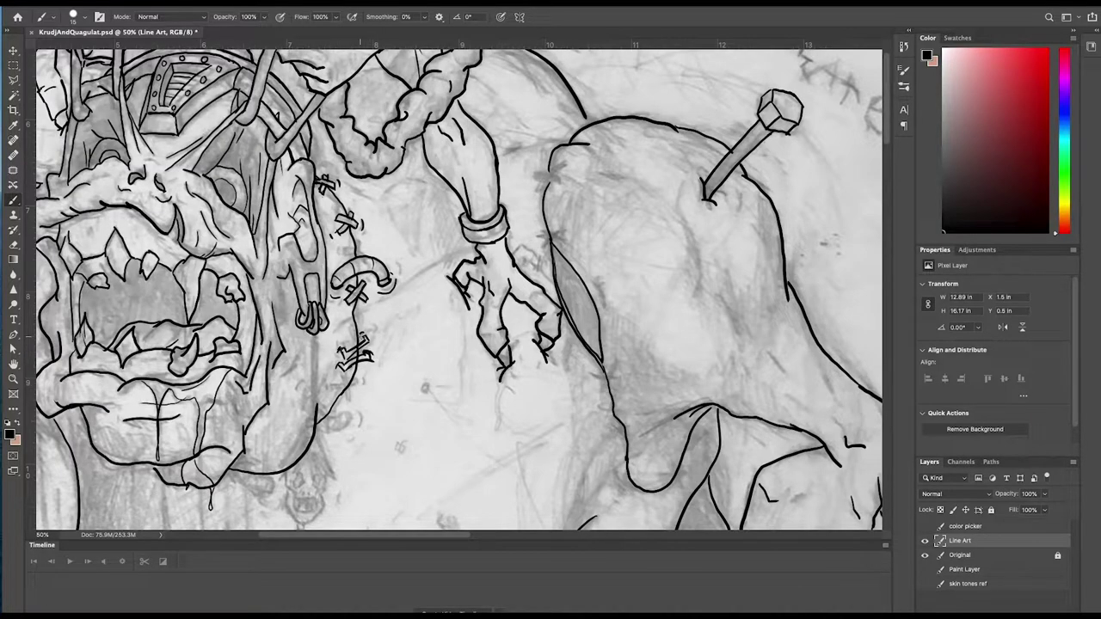
{"action": "left_click_drag", "start_coordinate": [337, 390], "coordinate": [352, 409]}
{"action": "mouse_move", "coordinate": [341, 391]}
{"action": "left_mouse_down"}
{"action": "mouse_move", "coordinate": [356, 414]}
{"action": "mouse_move", "coordinate": [360, 383]}
{"action": "left_mouse_up"}
{"action": "mouse_move", "coordinate": [362, 387]}
{"action": "left_mouse_down"}
{"action": "mouse_move", "coordinate": [330, 402]}
{"action": "mouse_move", "coordinate": [361, 393]}
{"action": "left_mouse_up"}
{"action": "mouse_move", "coordinate": [344, 237]}
{"action": "left_mouse_down"}
{"action": "mouse_move", "coordinate": [358, 255]}
{"action": "mouse_move", "coordinate": [344, 257]}
{"action": "left_mouse_up"}
{"action": "left_click_drag", "start_coordinate": [342, 245], "coordinate": [362, 250]}
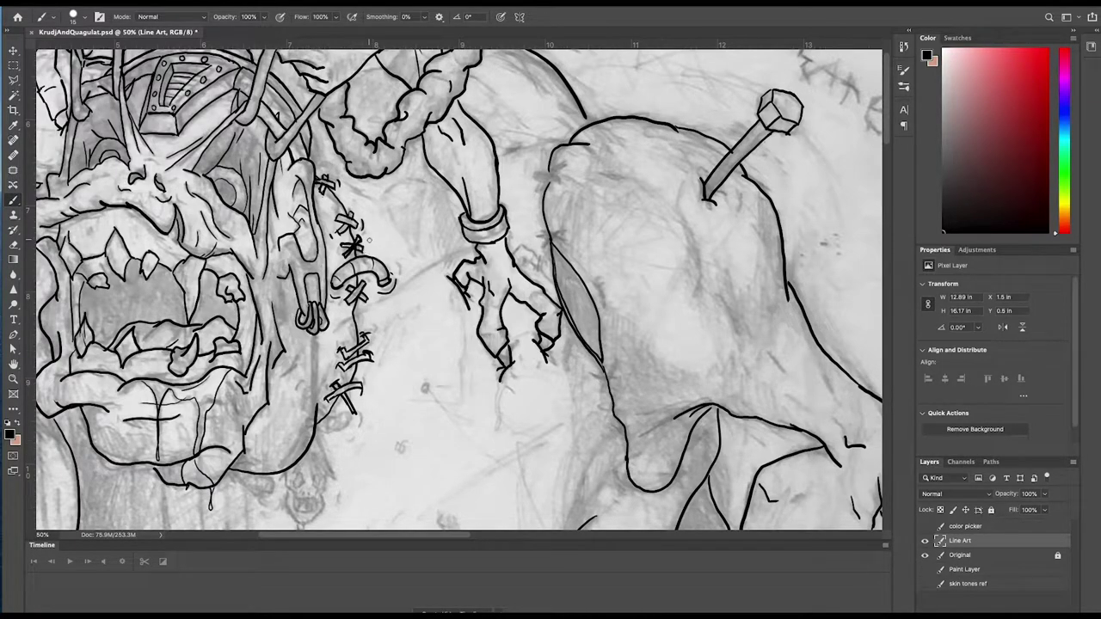
Ink the cross stitch at the top of the near shoulder's seam and the fibre lines inside the open gash
{"action": "left_click_drag", "start_coordinate": [474, 453], "coordinate": [464, 494]}
{"action": "mouse_move", "coordinate": [530, 231]}
{"action": "left_mouse_down"}
{"action": "mouse_move", "coordinate": [540, 188]}
{"action": "mouse_move", "coordinate": [554, 227]}
{"action": "left_mouse_up"}
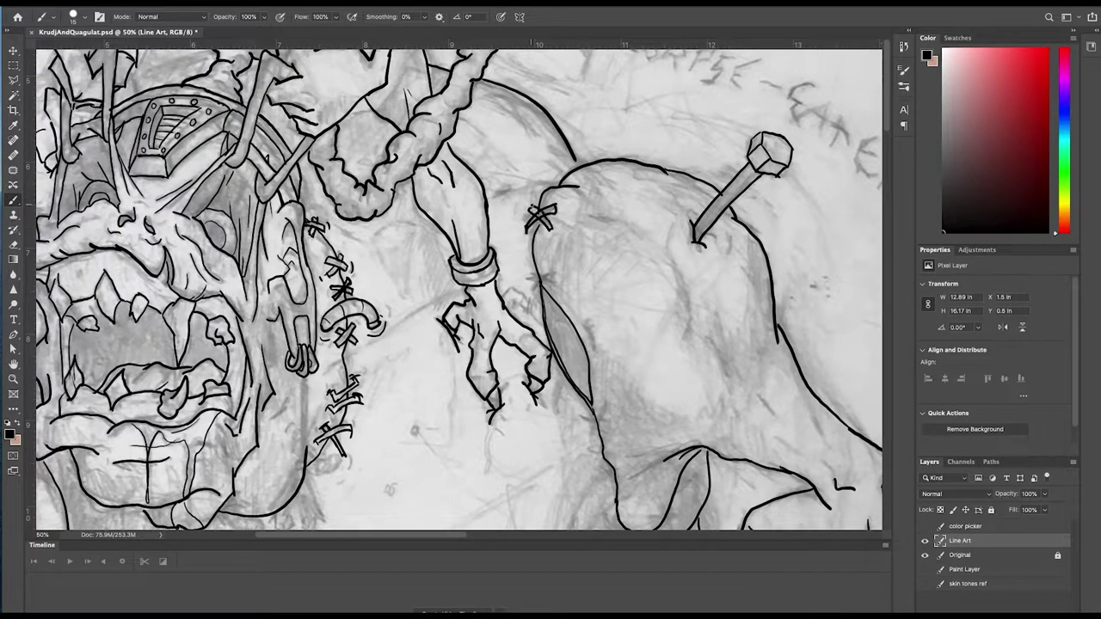
{"action": "mouse_move", "coordinate": [530, 294]}
{"action": "left_mouse_down"}
{"action": "mouse_move", "coordinate": [552, 272]}
{"action": "mouse_move", "coordinate": [556, 294]}
{"action": "mouse_move", "coordinate": [528, 274]}
{"action": "mouse_move", "coordinate": [553, 338]}
{"action": "left_mouse_up"}
{"action": "left_click_drag", "start_coordinate": [555, 307], "coordinate": [581, 383]}
{"action": "left_click_drag", "start_coordinate": [580, 354], "coordinate": [587, 393]}
Ink cross stitches and a small hooked ring down the near arm's seam, from below the gash to its lowest bend
{"action": "mouse_move", "coordinate": [619, 342]}
{"action": "left_mouse_down"}
{"action": "mouse_move", "coordinate": [592, 226]}
{"action": "mouse_move", "coordinate": [535, 129]}
{"action": "left_mouse_up"}
{"action": "key", "text": "bracketright"}
{"action": "key", "text": "bracketright"}
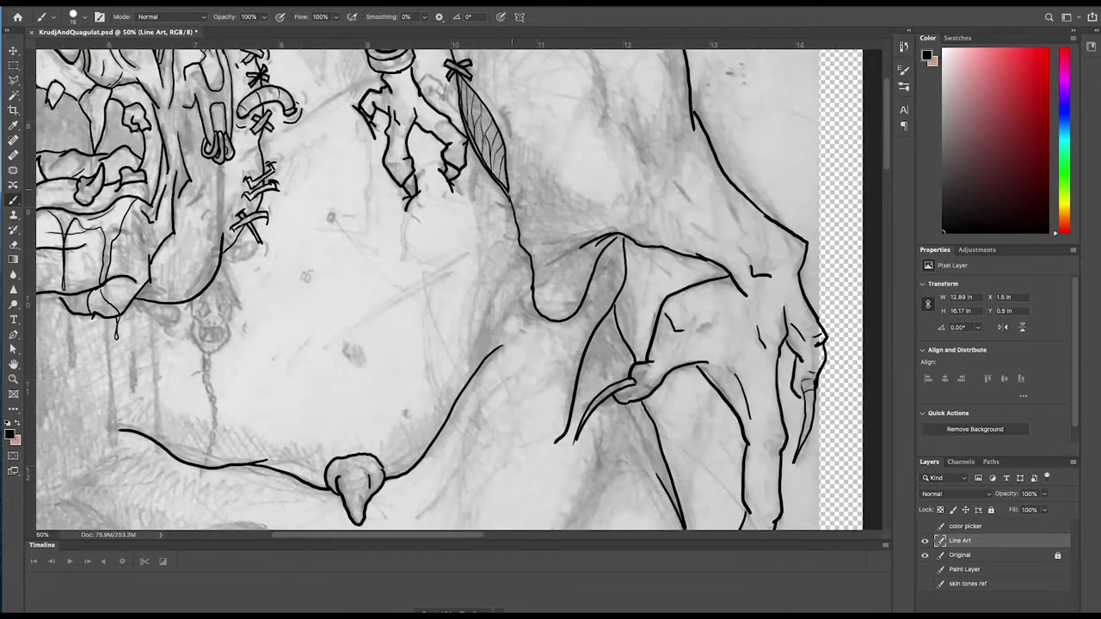
{"action": "left_click_drag", "start_coordinate": [515, 188], "coordinate": [498, 209]}
{"action": "left_click_drag", "start_coordinate": [499, 193], "coordinate": [518, 206]}
{"action": "key", "text": "super+z"}
{"action": "key", "text": "super+z"}
{"action": "mouse_move", "coordinate": [499, 191]}
{"action": "left_mouse_down"}
{"action": "mouse_move", "coordinate": [521, 201]}
{"action": "mouse_move", "coordinate": [507, 232]}
{"action": "mouse_move", "coordinate": [530, 238]}
{"action": "mouse_move", "coordinate": [526, 220]}
{"action": "mouse_move", "coordinate": [537, 265]}
{"action": "mouse_move", "coordinate": [518, 263]}
{"action": "mouse_move", "coordinate": [522, 254]}
{"action": "mouse_move", "coordinate": [525, 301]}
{"action": "mouse_move", "coordinate": [545, 303]}
{"action": "mouse_move", "coordinate": [563, 330]}
{"action": "left_mouse_up"}
{"action": "key", "text": "super+z"}
{"action": "key", "text": "super+z"}
{"action": "mouse_move", "coordinate": [565, 314]}
{"action": "left_mouse_down"}
{"action": "mouse_move", "coordinate": [557, 331]}
{"action": "mouse_move", "coordinate": [569, 318]}
{"action": "left_mouse_up"}
{"action": "left_click_drag", "start_coordinate": [553, 323], "coordinate": [569, 326]}
{"action": "mouse_move", "coordinate": [583, 280]}
{"action": "left_mouse_down"}
{"action": "mouse_move", "coordinate": [591, 297]}
{"action": "mouse_move", "coordinate": [593, 278]}
{"action": "left_mouse_up"}
{"action": "left_click_drag", "start_coordinate": [595, 251], "coordinate": [607, 256]}
{"action": "left_click_drag", "start_coordinate": [608, 242], "coordinate": [604, 243]}
{"action": "left_click_drag", "start_coordinate": [582, 282], "coordinate": [593, 304]}
{"action": "left_click_drag", "start_coordinate": [594, 261], "coordinate": [603, 284]}
{"action": "left_click_drag", "start_coordinate": [602, 244], "coordinate": [615, 263]}
{"action": "key", "text": "super+z"}
{"action": "key", "text": "super+z"}
{"action": "key", "text": "super+z"}
{"action": "key", "text": "super+z"}
{"action": "key", "text": "super+z"}
{"action": "key", "text": "super+z"}
{"action": "key", "text": "super+z"}
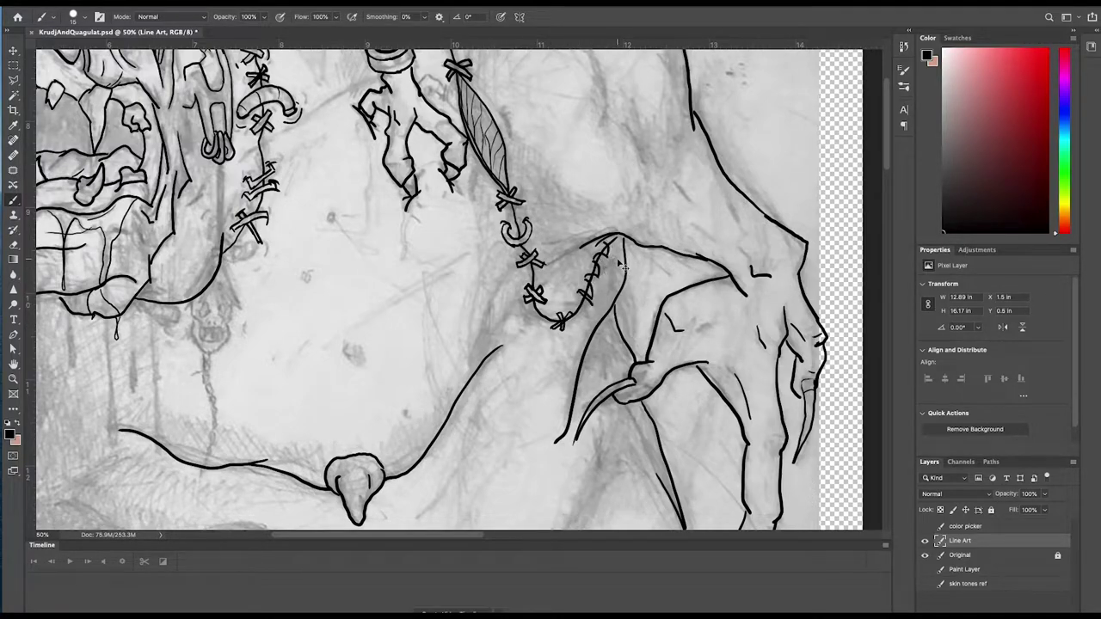
Ink two cross stitches on the rising end of the near arm's seam toward the clawed hand
{"action": "mouse_move", "coordinate": [576, 294]}
{"action": "left_mouse_down"}
{"action": "mouse_move", "coordinate": [600, 278]}
{"action": "mouse_move", "coordinate": [597, 298]}
{"action": "left_mouse_up"}
{"action": "mouse_move", "coordinate": [593, 258]}
{"action": "left_mouse_down"}
{"action": "mouse_move", "coordinate": [614, 243]}
{"action": "mouse_move", "coordinate": [610, 262]}
{"action": "left_mouse_up"}
Ink the two long curves of the creature's lower belly, meeting above the thighs
{"action": "left_click_drag", "start_coordinate": [318, 447], "coordinate": [694, 224]}
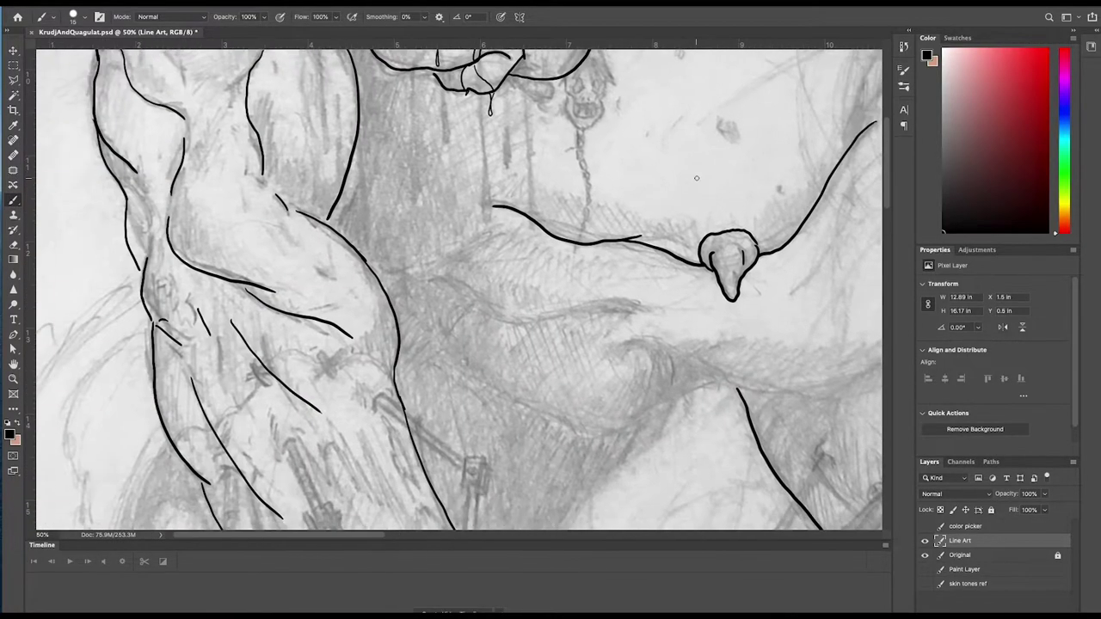
{"action": "left_click_drag", "start_coordinate": [674, 409], "coordinate": [357, 380]}
{"action": "mouse_move", "coordinate": [657, 179]}
{"action": "left_mouse_down"}
{"action": "mouse_move", "coordinate": [360, 330]}
{"action": "mouse_move", "coordinate": [643, 256]}
{"action": "left_mouse_up"}
{"action": "left_click_drag", "start_coordinate": [370, 447], "coordinate": [521, 392]}
{"action": "left_click_drag", "start_coordinate": [562, 294], "coordinate": [233, 269]}
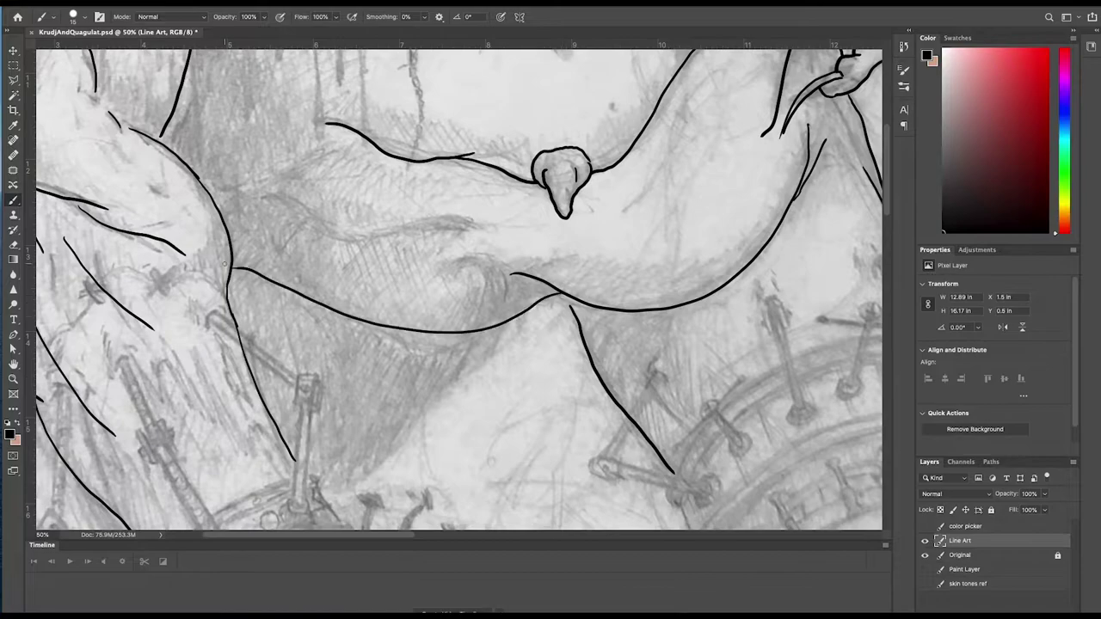
Ink the curled fold where the belly curves meet, the flank crease and the fold lines across the belly
{"action": "left_click_drag", "start_coordinate": [499, 268], "coordinate": [458, 274]}
{"action": "left_click_drag", "start_coordinate": [567, 164], "coordinate": [465, 336]}
{"action": "left_click_drag", "start_coordinate": [613, 257], "coordinate": [559, 346]}
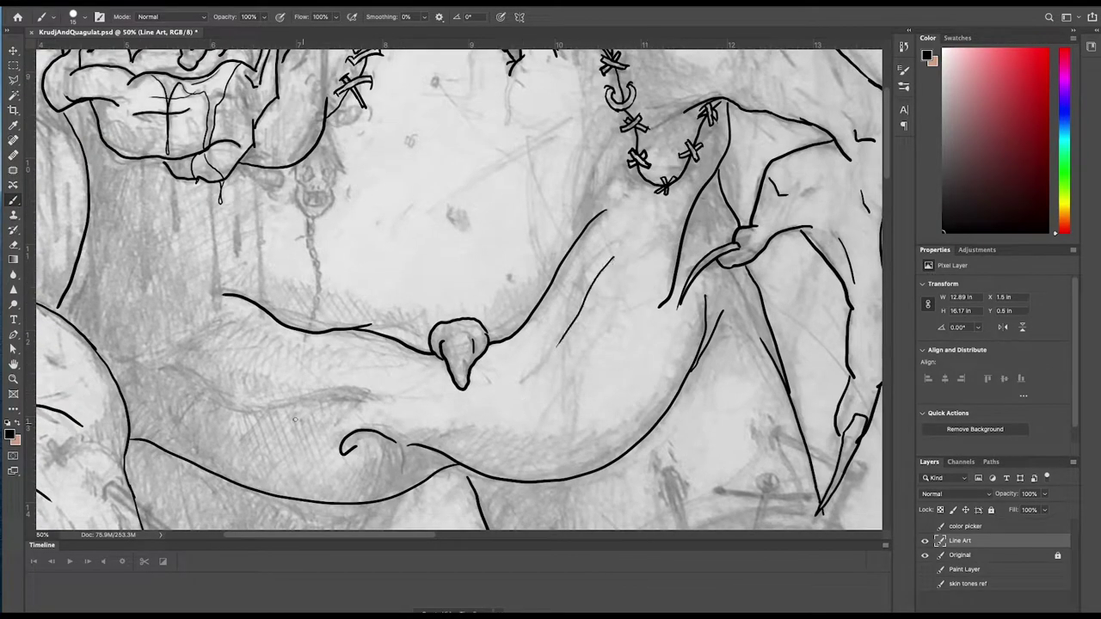
{"action": "mouse_move", "coordinate": [243, 319]}
{"action": "left_mouse_down"}
{"action": "mouse_move", "coordinate": [97, 355]}
{"action": "mouse_move", "coordinate": [305, 404]}
{"action": "left_mouse_up"}
Ink the inner thigh line running from the belly's underside down toward the spiked weapon at the far arm
{"action": "left_click_drag", "start_coordinate": [562, 400], "coordinate": [625, 127]}
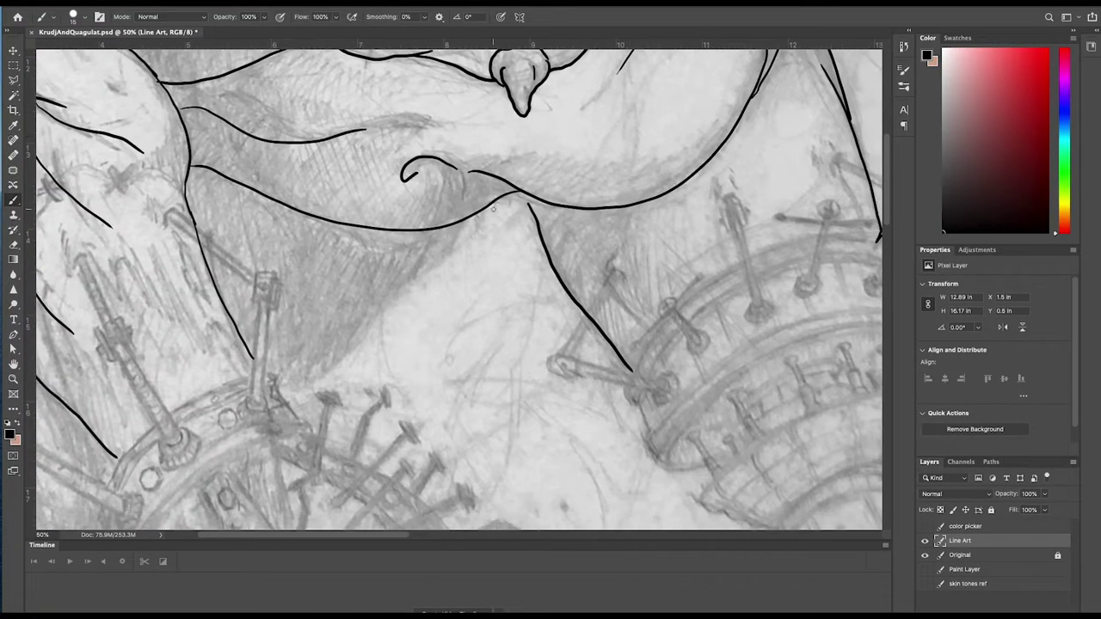
{"action": "left_click_drag", "start_coordinate": [494, 205], "coordinate": [363, 326]}
{"action": "left_click_drag", "start_coordinate": [379, 283], "coordinate": [294, 409]}
{"action": "left_click_drag", "start_coordinate": [431, 490], "coordinate": [695, 250]}
Ink the creature's far leg behind the forearm, with the thigh outline, knee creases and lower leg contours
{"action": "key", "text": "super+minus"}
{"action": "key", "text": "super+minus"}
{"action": "left_click_drag", "start_coordinate": [700, 401], "coordinate": [695, 520]}
{"action": "left_click_drag", "start_coordinate": [340, 268], "coordinate": [321, 444]}
{"action": "left_click_drag", "start_coordinate": [329, 446], "coordinate": [337, 449]}
{"action": "mouse_move", "coordinate": [354, 436]}
{"action": "left_mouse_down"}
{"action": "mouse_move", "coordinate": [361, 405]}
{"action": "mouse_move", "coordinate": [277, 511]}
{"action": "left_mouse_up"}
{"action": "mouse_move", "coordinate": [356, 372]}
{"action": "left_mouse_down"}
{"action": "mouse_move", "coordinate": [409, 432]}
{"action": "mouse_move", "coordinate": [421, 512]}
{"action": "left_mouse_up"}
{"action": "left_click_drag", "start_coordinate": [316, 454], "coordinate": [314, 512]}
{"action": "left_click_drag", "start_coordinate": [375, 480], "coordinate": [368, 513]}
Ink the curved seam across the far forearm below the elbow and start its cross stitches
{"action": "left_click_drag", "start_coordinate": [793, 172], "coordinate": [675, 340]}
{"action": "left_click_drag", "start_coordinate": [742, 167], "coordinate": [661, 327]}
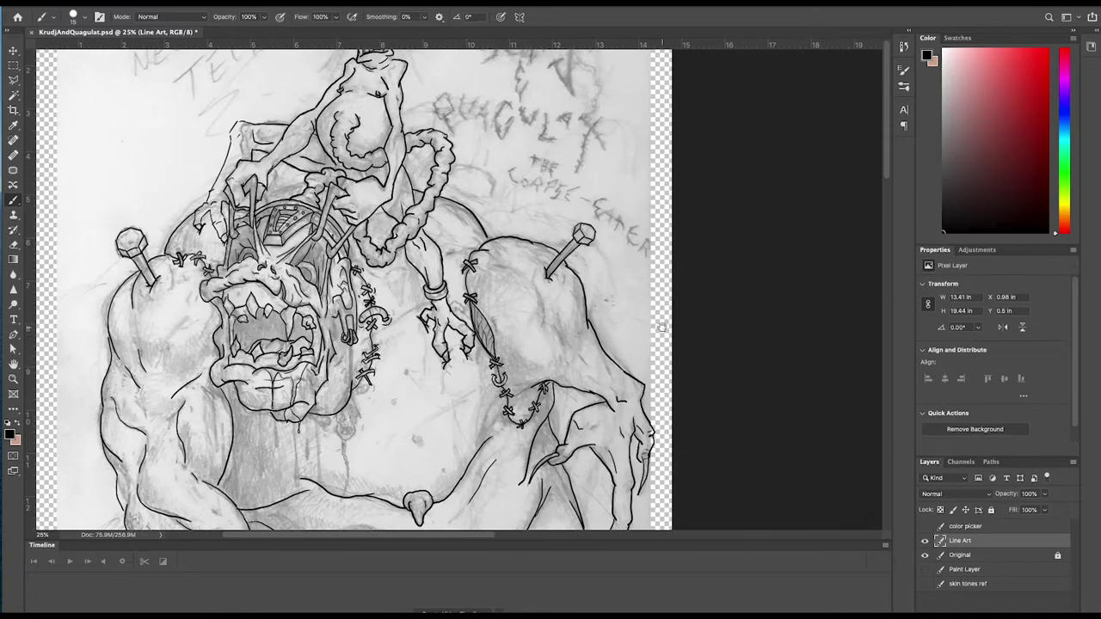
{"action": "left_click_drag", "start_coordinate": [520, 267], "coordinate": [564, 357]}
{"action": "left_click_drag", "start_coordinate": [304, 183], "coordinate": [268, 190]}
{"action": "mouse_move", "coordinate": [476, 423]}
{"action": "left_mouse_down"}
{"action": "mouse_move", "coordinate": [546, 266]}
{"action": "mouse_move", "coordinate": [445, 496]}
{"action": "mouse_move", "coordinate": [460, 377]}
{"action": "mouse_move", "coordinate": [521, 120]}
{"action": "left_mouse_up"}
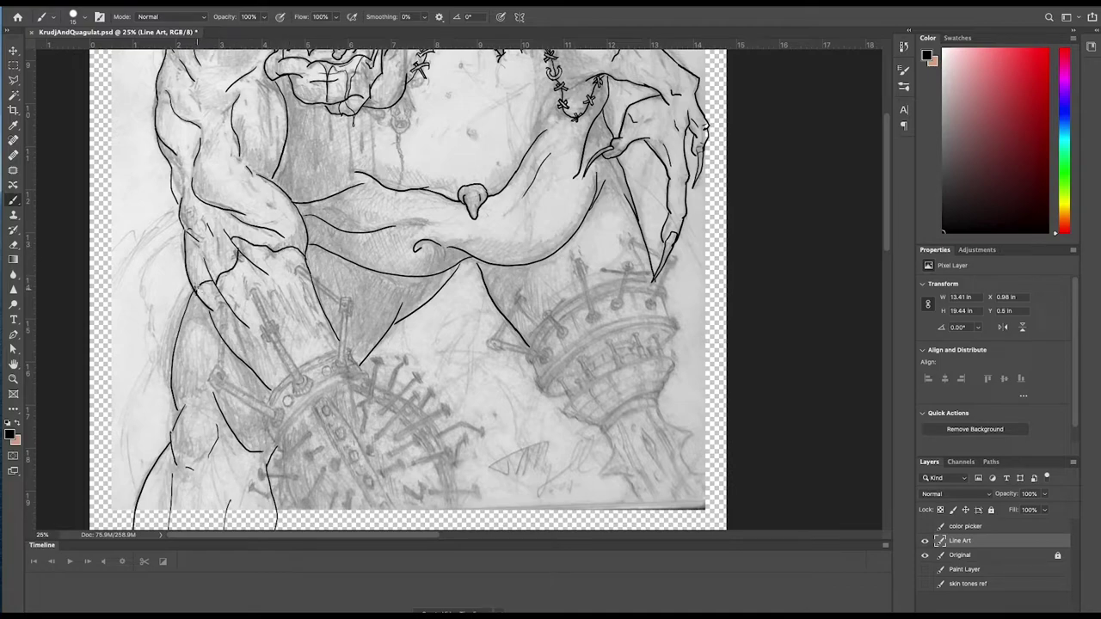
{"action": "left_click_drag", "start_coordinate": [208, 294], "coordinate": [219, 307]}
{"action": "mouse_move", "coordinate": [277, 243]}
{"action": "left_mouse_down"}
{"action": "mouse_move", "coordinate": [291, 256]}
{"action": "mouse_move", "coordinate": [279, 255]}
{"action": "left_mouse_up"}
{"action": "mouse_move", "coordinate": [251, 237]}
{"action": "left_mouse_down"}
{"action": "mouse_move", "coordinate": [263, 252]}
{"action": "mouse_move", "coordinate": [225, 281]}
{"action": "left_mouse_up"}
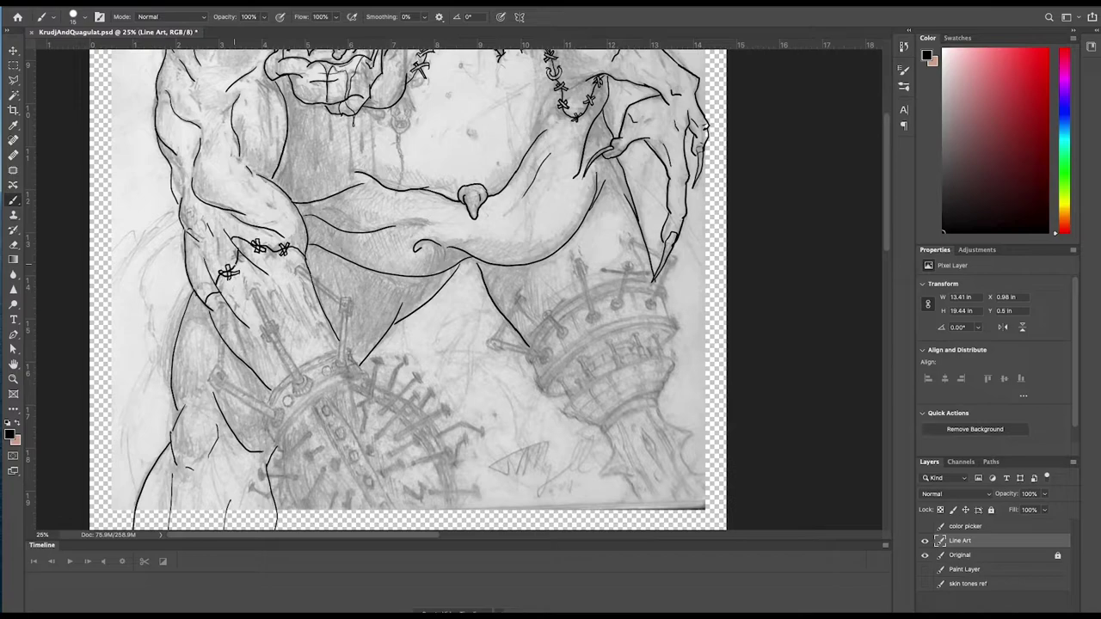
Undo the last forearm stitch stroke and set the foreground color to the line art's black
{"action": "key", "text": "ctrl+plus"}
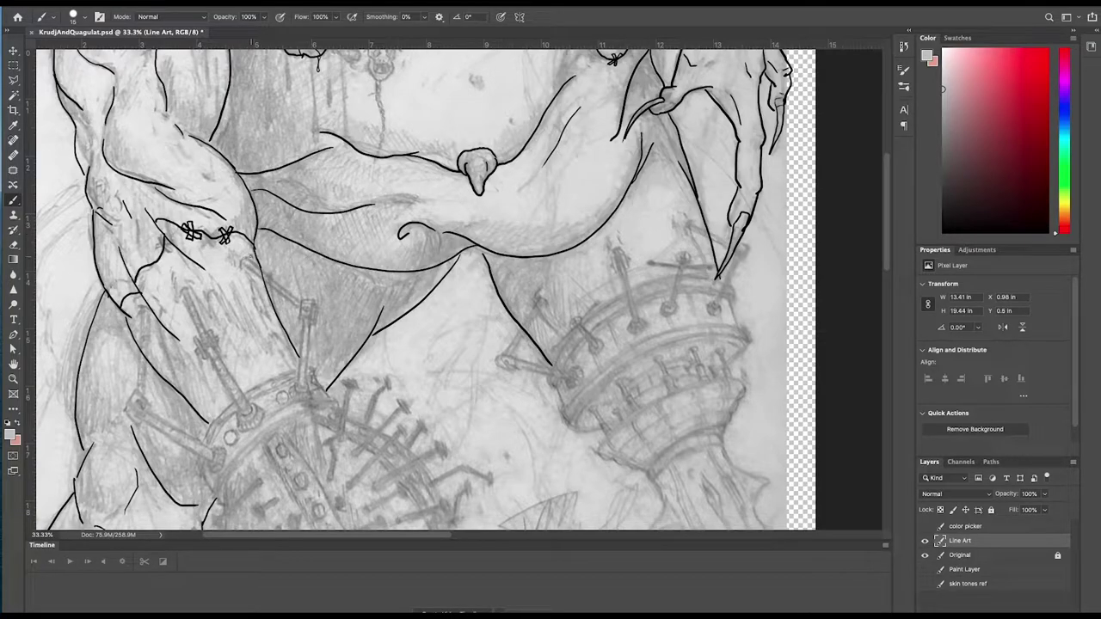
{"action": "key", "text": "ctrl+z"}
{"action": "left_click", "coordinate": [10, 436]}
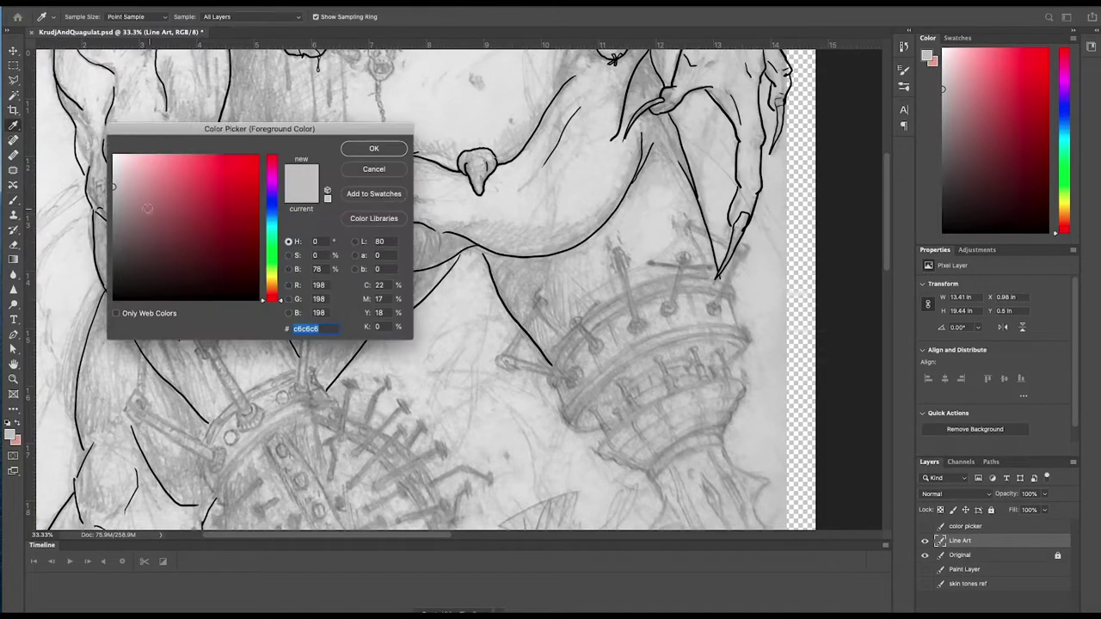
{"action": "left_click", "coordinate": [669, 83]}
{"action": "left_click", "coordinate": [373, 147]}
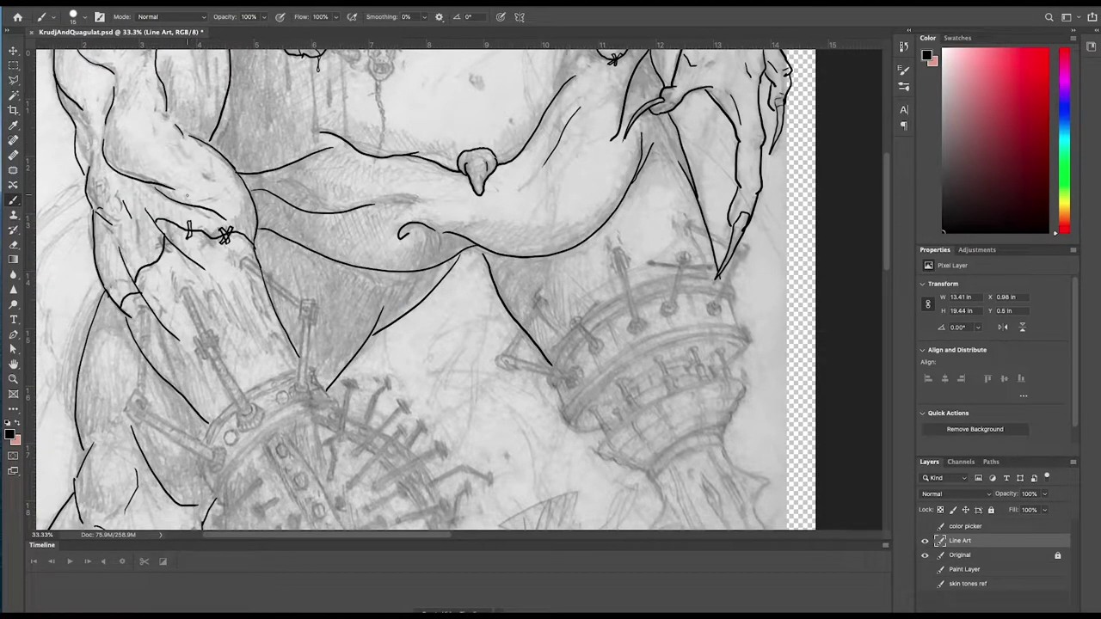
Ink the cross stitches and small hooked rings along the far forearm's seam down to its outer edge
{"action": "left_click_drag", "start_coordinate": [180, 223], "coordinate": [197, 236]}
{"action": "left_click_drag", "start_coordinate": [196, 223], "coordinate": [138, 283]}
{"action": "mouse_move", "coordinate": [169, 248]}
{"action": "left_mouse_down"}
{"action": "mouse_move", "coordinate": [146, 238]}
{"action": "mouse_move", "coordinate": [156, 271]}
{"action": "mouse_move", "coordinate": [137, 259]}
{"action": "mouse_move", "coordinate": [143, 248]}
{"action": "left_mouse_up"}
{"action": "key", "text": "super+z"}
{"action": "key", "text": "super+z"}
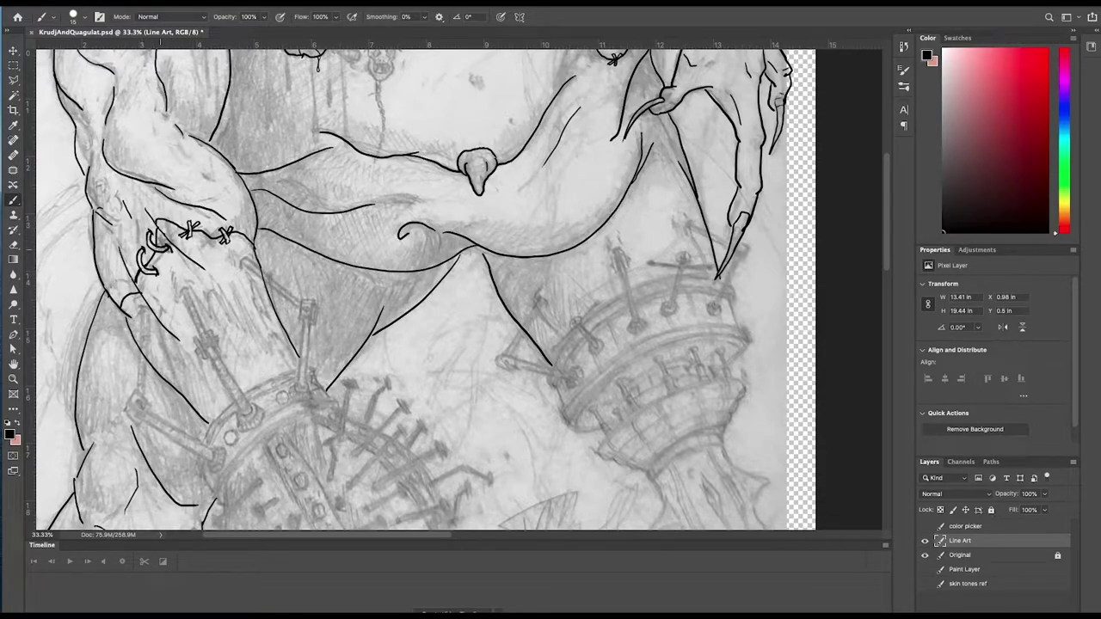
{"action": "mouse_move", "coordinate": [138, 285]}
{"action": "left_mouse_down"}
{"action": "mouse_move", "coordinate": [131, 303]}
{"action": "mouse_move", "coordinate": [141, 298]}
{"action": "left_mouse_up"}
{"action": "mouse_move", "coordinate": [126, 298]}
{"action": "left_mouse_down"}
{"action": "mouse_move", "coordinate": [139, 290]}
{"action": "mouse_move", "coordinate": [118, 311]}
{"action": "left_mouse_up"}
Ink the upper rod of the metal brace on the far forearm's inner side and undo the heavy hinge block
{"action": "left_click_drag", "start_coordinate": [243, 230], "coordinate": [316, 325]}
{"action": "scroll", "coordinate": [246, 387], "scroll_direction": "up", "scroll_amount": 2}
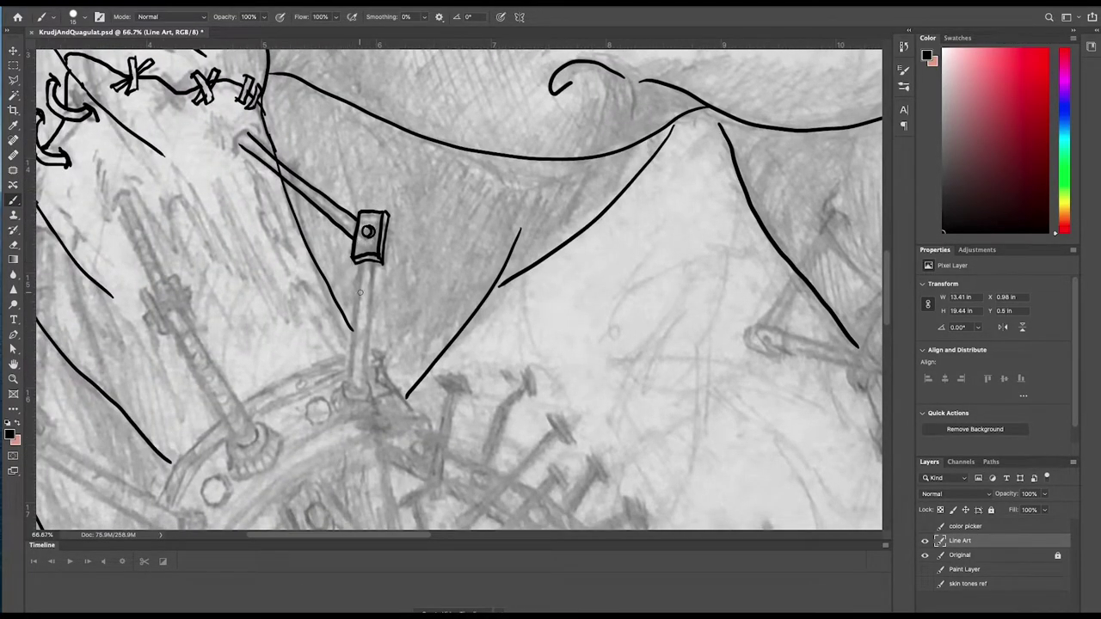
{"action": "left_click_drag", "start_coordinate": [253, 132], "coordinate": [242, 160]}
{"action": "key", "text": "super+z"}
{"action": "key", "text": "super+z"}
{"action": "key", "text": "super+z"}
{"action": "key", "text": "super+z"}
{"action": "key", "text": "super+z"}
{"action": "key", "text": "super+z"}
Reduce the brush size and ink the inner brace's lower rod down to the spiked weapon's metal collar
{"action": "key", "text": "bracketleft"}
{"action": "key", "text": "bracketleft"}
{"action": "left_click_drag", "start_coordinate": [351, 384], "coordinate": [368, 386]}
{"action": "left_click_drag", "start_coordinate": [374, 256], "coordinate": [366, 386]}
{"action": "left_click_drag", "start_coordinate": [360, 256], "coordinate": [350, 383]}
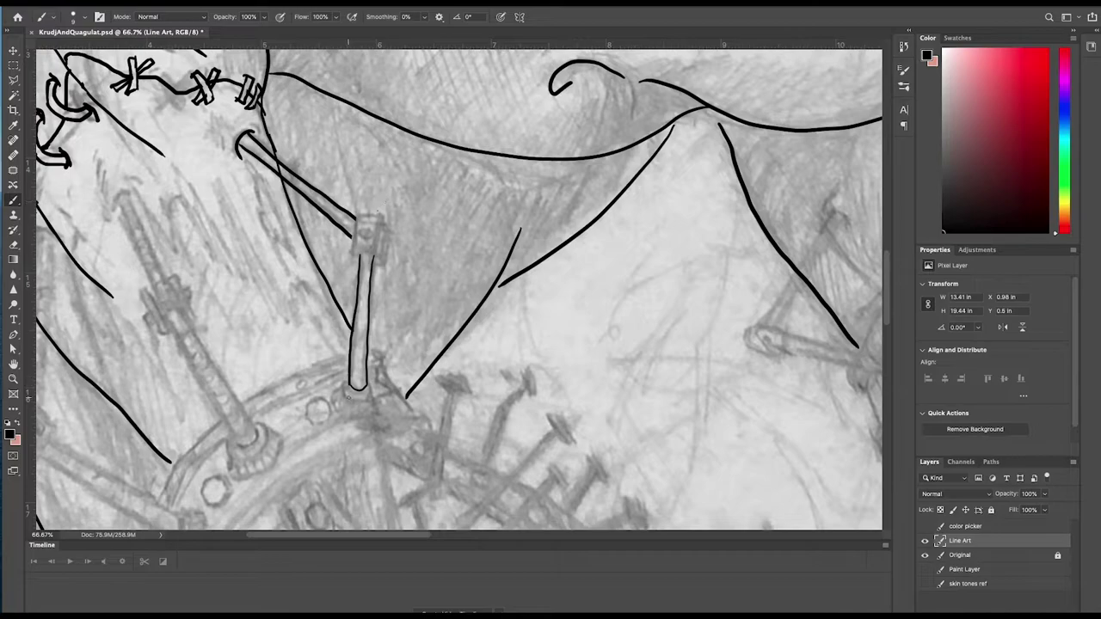
Ink the inner brace's hinge block with its round bolt and side plate, and strengthen the lower rod's edge
{"action": "left_click_drag", "start_coordinate": [352, 211], "coordinate": [379, 252]}
{"action": "mouse_move", "coordinate": [350, 210]}
{"action": "left_mouse_down"}
{"action": "mouse_move", "coordinate": [380, 210]}
{"action": "mouse_move", "coordinate": [385, 252]}
{"action": "mouse_move", "coordinate": [362, 234]}
{"action": "mouse_move", "coordinate": [368, 225]}
{"action": "mouse_move", "coordinate": [374, 260]}
{"action": "left_mouse_up"}
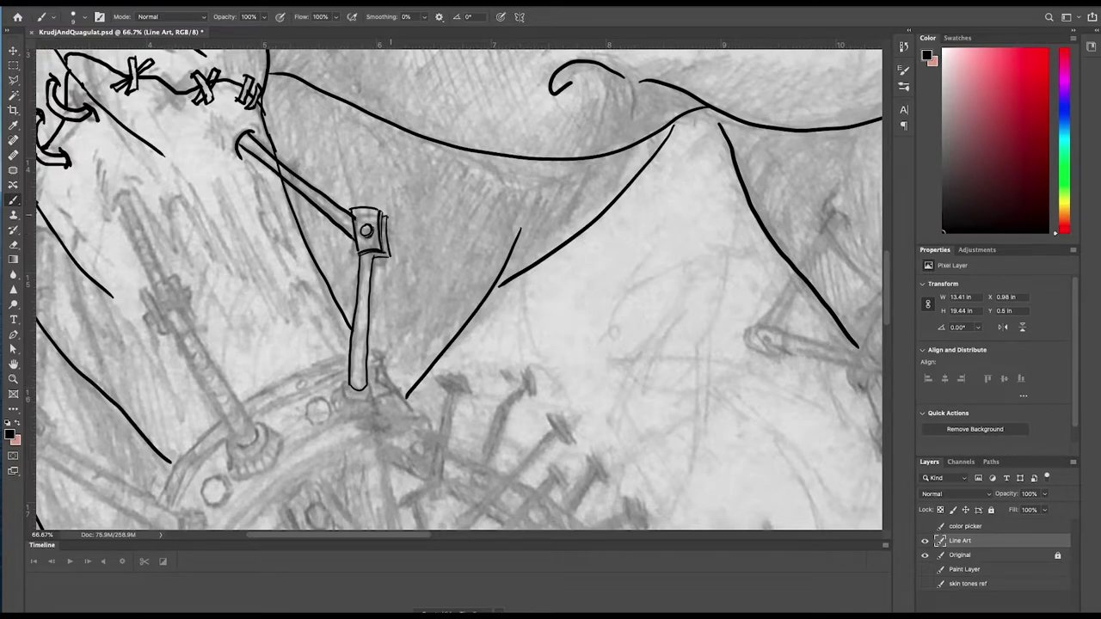
{"action": "mouse_move", "coordinate": [392, 217]}
{"action": "left_mouse_down"}
{"action": "mouse_move", "coordinate": [373, 266]}
{"action": "mouse_move", "coordinate": [367, 389]}
{"action": "left_mouse_up"}
Ink both sides of the upper rod of the brace on the far forearm's outer side
{"action": "mouse_move", "coordinate": [358, 257]}
{"action": "left_mouse_down"}
{"action": "mouse_move", "coordinate": [352, 362]}
{"action": "mouse_move", "coordinate": [368, 387]}
{"action": "mouse_move", "coordinate": [590, 257]}
{"action": "left_mouse_up"}
{"action": "mouse_move", "coordinate": [265, 138]}
{"action": "left_mouse_down"}
{"action": "mouse_move", "coordinate": [254, 290]}
{"action": "mouse_move", "coordinate": [274, 306]}
{"action": "left_mouse_up"}
{"action": "left_click_drag", "start_coordinate": [261, 206], "coordinate": [273, 228]}
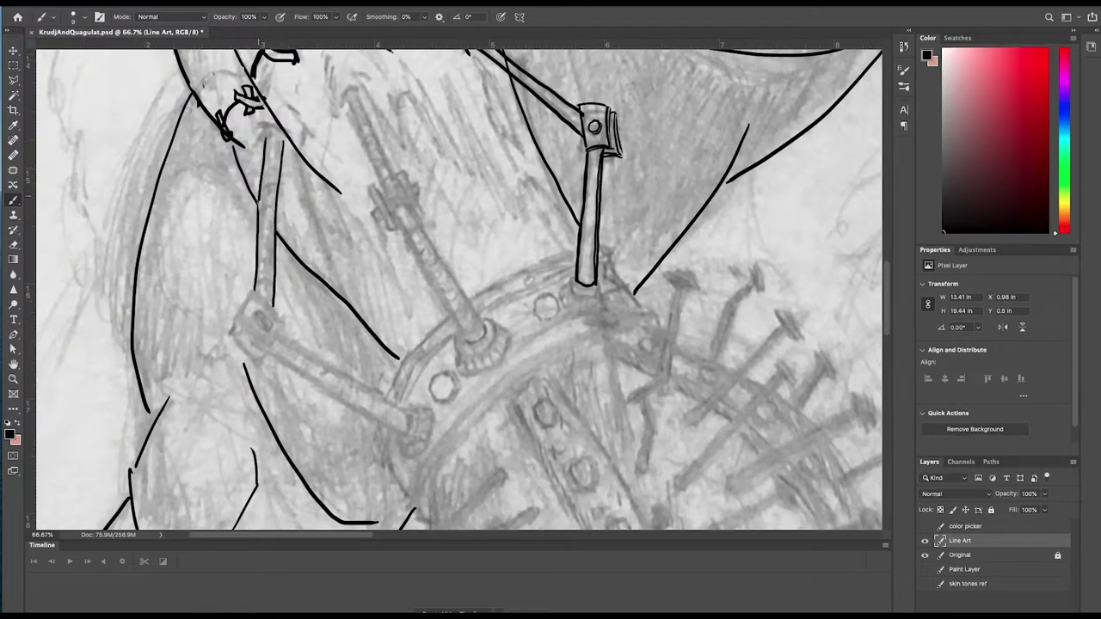
Ink the outer brace's square hinge block with layered side plates and its lower rod to the metal collar
{"action": "left_click_drag", "start_coordinate": [248, 286], "coordinate": [238, 317]}
{"action": "mouse_move", "coordinate": [248, 286]}
{"action": "left_mouse_down"}
{"action": "mouse_move", "coordinate": [287, 320]}
{"action": "mouse_move", "coordinate": [277, 344]}
{"action": "left_mouse_up"}
{"action": "left_click_drag", "start_coordinate": [287, 319], "coordinate": [278, 347]}
{"action": "mouse_move", "coordinate": [244, 290]}
{"action": "left_mouse_down"}
{"action": "mouse_move", "coordinate": [232, 325]}
{"action": "mouse_move", "coordinate": [401, 413]}
{"action": "mouse_move", "coordinate": [404, 435]}
{"action": "left_mouse_up"}
{"action": "mouse_move", "coordinate": [256, 343]}
{"action": "left_mouse_down"}
{"action": "mouse_move", "coordinate": [402, 434]}
{"action": "mouse_move", "coordinate": [258, 344]}
{"action": "left_mouse_up"}
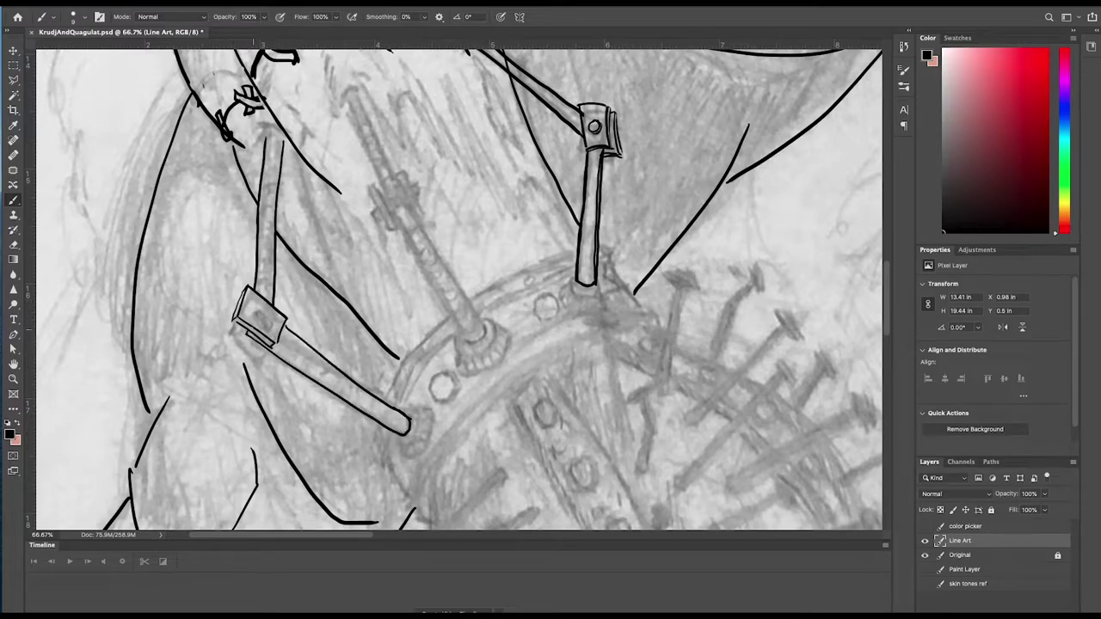
{"action": "mouse_move", "coordinate": [240, 295]}
{"action": "left_mouse_down"}
{"action": "mouse_move", "coordinate": [268, 359]}
{"action": "mouse_move", "coordinate": [227, 333]}
{"action": "left_mouse_up"}
{"action": "left_click_drag", "start_coordinate": [227, 332], "coordinate": [233, 321]}
Ink the middle brace's upper rod and the layered plates of its coupling on the far forearm
{"action": "mouse_move", "coordinate": [347, 96]}
{"action": "left_mouse_down"}
{"action": "mouse_move", "coordinate": [359, 92]}
{"action": "mouse_move", "coordinate": [389, 199]}
{"action": "left_mouse_up"}
{"action": "left_click_drag", "start_coordinate": [359, 92], "coordinate": [413, 205]}
{"action": "left_click_drag", "start_coordinate": [400, 169], "coordinate": [427, 226]}
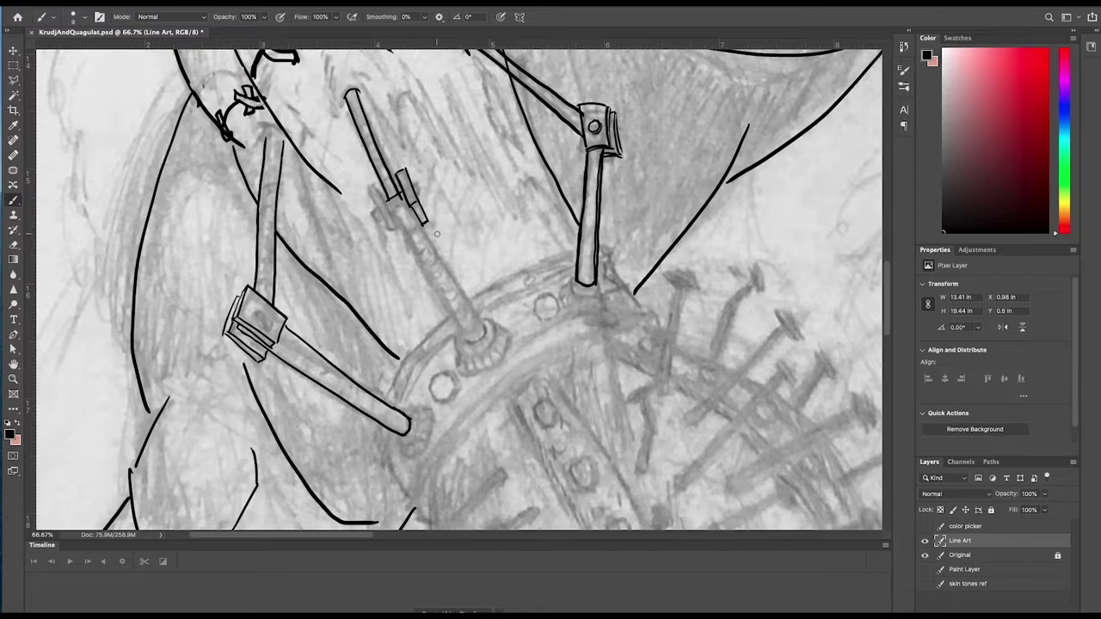
{"action": "left_click_drag", "start_coordinate": [369, 185], "coordinate": [403, 241]}
{"action": "left_click_drag", "start_coordinate": [416, 186], "coordinate": [428, 217]}
{"action": "mouse_move", "coordinate": [407, 171]}
{"action": "left_mouse_down"}
{"action": "mouse_move", "coordinate": [418, 191]}
{"action": "mouse_move", "coordinate": [387, 232]}
{"action": "left_mouse_up"}
Ink the outer brace's hinge bolt and rod tip, and the skin creases where the outer and middle rods enter
{"action": "left_click_drag", "start_coordinate": [263, 310], "coordinate": [262, 311]}
{"action": "left_click_drag", "start_coordinate": [261, 141], "coordinate": [283, 143]}
{"action": "left_click_drag", "start_coordinate": [251, 135], "coordinate": [274, 133]}
{"action": "left_click_drag", "start_coordinate": [334, 70], "coordinate": [331, 89]}
{"action": "left_click_drag", "start_coordinate": [332, 107], "coordinate": [342, 116]}
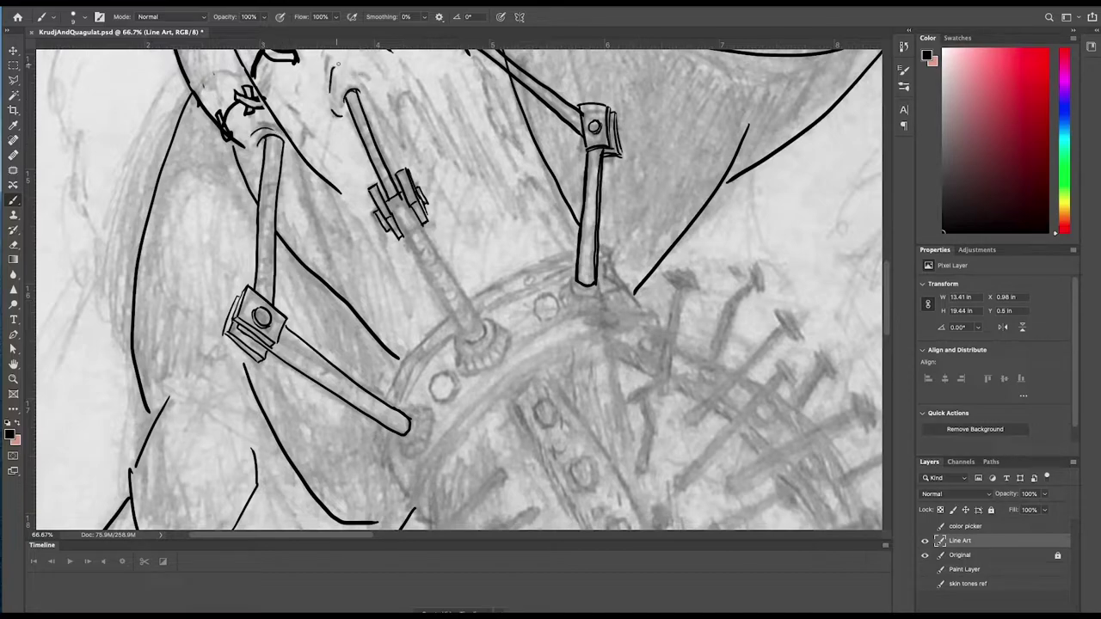
{"action": "left_click_drag", "start_coordinate": [354, 69], "coordinate": [363, 78]}
{"action": "left_click_drag", "start_coordinate": [343, 60], "coordinate": [360, 70]}
Ink the middle brace's lower rod from the coupling to the metal collar and close the coupling's center
{"action": "mouse_move", "coordinate": [416, 221]}
{"action": "left_mouse_down"}
{"action": "mouse_move", "coordinate": [486, 331]}
{"action": "mouse_move", "coordinate": [464, 342]}
{"action": "mouse_move", "coordinate": [486, 332]}
{"action": "left_mouse_up"}
{"action": "key", "text": "ctrl+z"}
{"action": "mouse_move", "coordinate": [390, 201]}
{"action": "left_mouse_down"}
{"action": "mouse_move", "coordinate": [406, 225]}
{"action": "mouse_move", "coordinate": [402, 199]}
{"action": "left_mouse_up"}
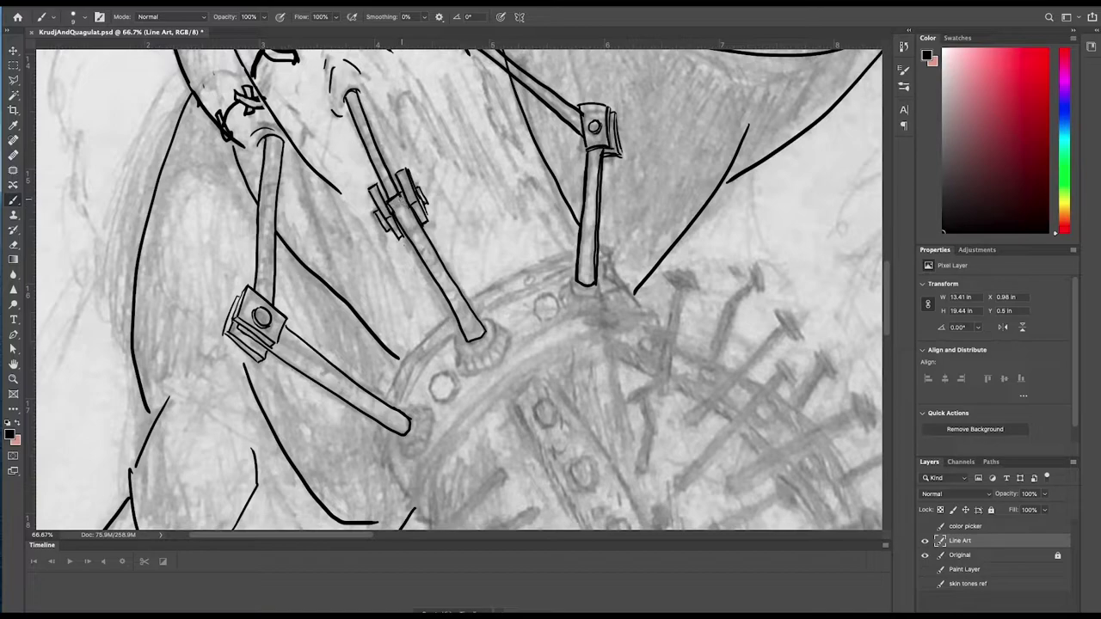
Ink the flared sockets on the metal collar at the bases of the inner and middle brace rods
{"action": "left_click_drag", "start_coordinate": [573, 284], "coordinate": [600, 289]}
{"action": "mouse_move", "coordinate": [571, 277]}
{"action": "left_mouse_down"}
{"action": "mouse_move", "coordinate": [559, 293]}
{"action": "mouse_move", "coordinate": [609, 305]}
{"action": "left_mouse_up"}
{"action": "left_click_drag", "start_coordinate": [609, 306], "coordinate": [572, 313]}
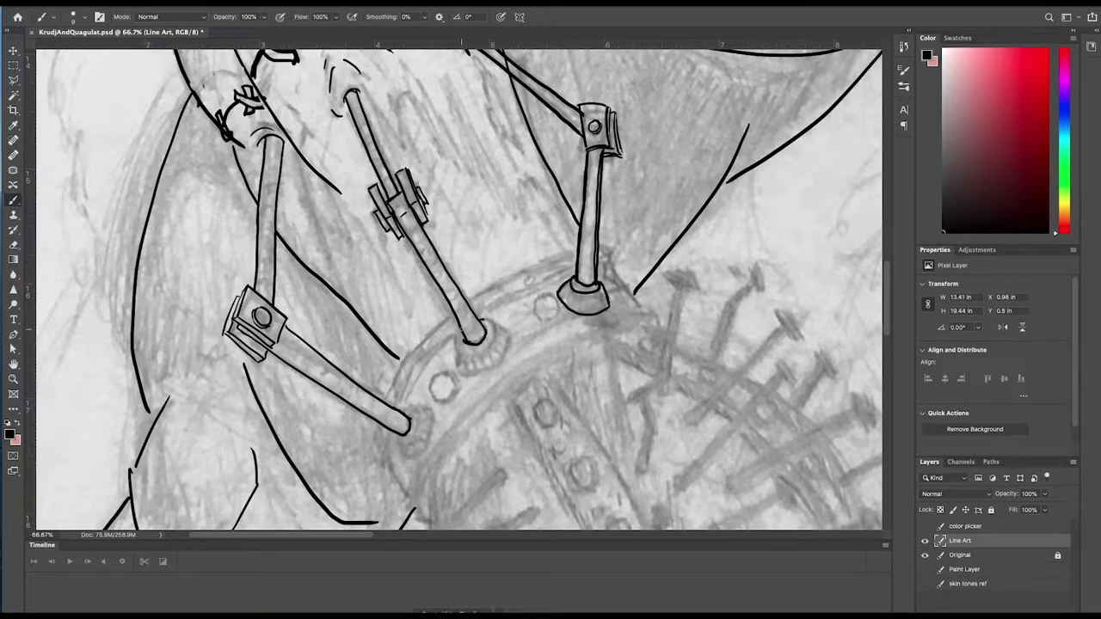
{"action": "mouse_move", "coordinate": [456, 343]}
{"action": "left_mouse_down"}
{"action": "mouse_move", "coordinate": [501, 325]}
{"action": "mouse_move", "coordinate": [461, 376]}
{"action": "left_mouse_up"}
{"action": "left_click_drag", "start_coordinate": [465, 375], "coordinate": [511, 330]}
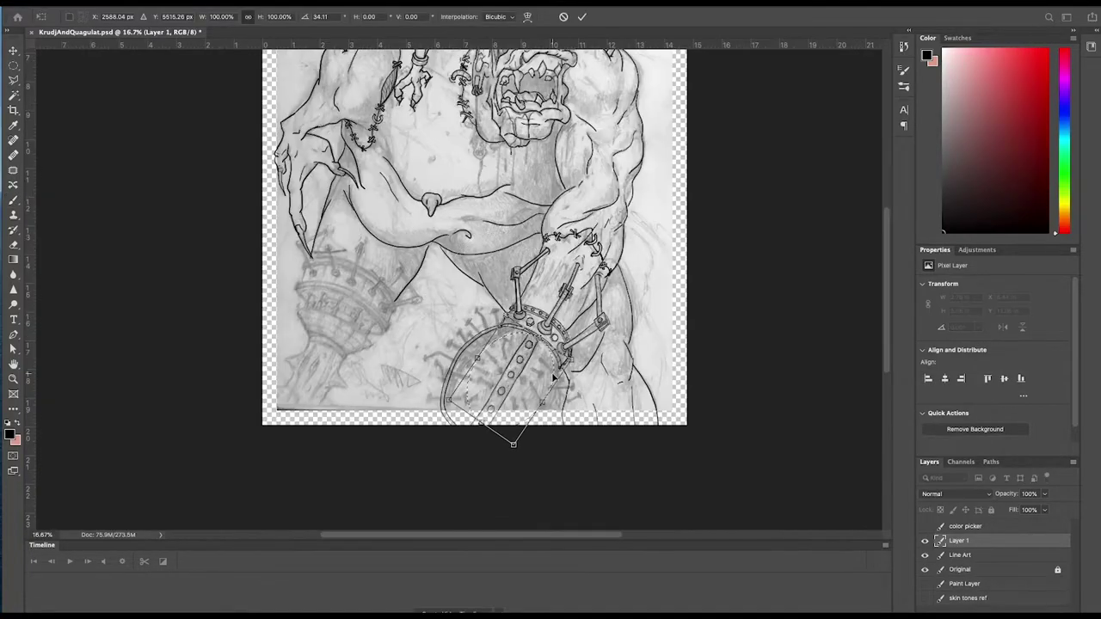
Fit the rotated elliptical selection to the spiked ball's outline and fill it with black on Layer 1
{"action": "left_click_drag", "start_coordinate": [478, 360], "coordinate": [458, 351]}
{"action": "left_click_drag", "start_coordinate": [545, 411], "coordinate": [552, 416]}
{"action": "mouse_move", "coordinate": [474, 429]}
{"action": "left_mouse_down"}
{"action": "mouse_move", "coordinate": [461, 457]}
{"action": "mouse_move", "coordinate": [486, 418]}
{"action": "left_mouse_up"}
{"action": "key", "text": "Return"}
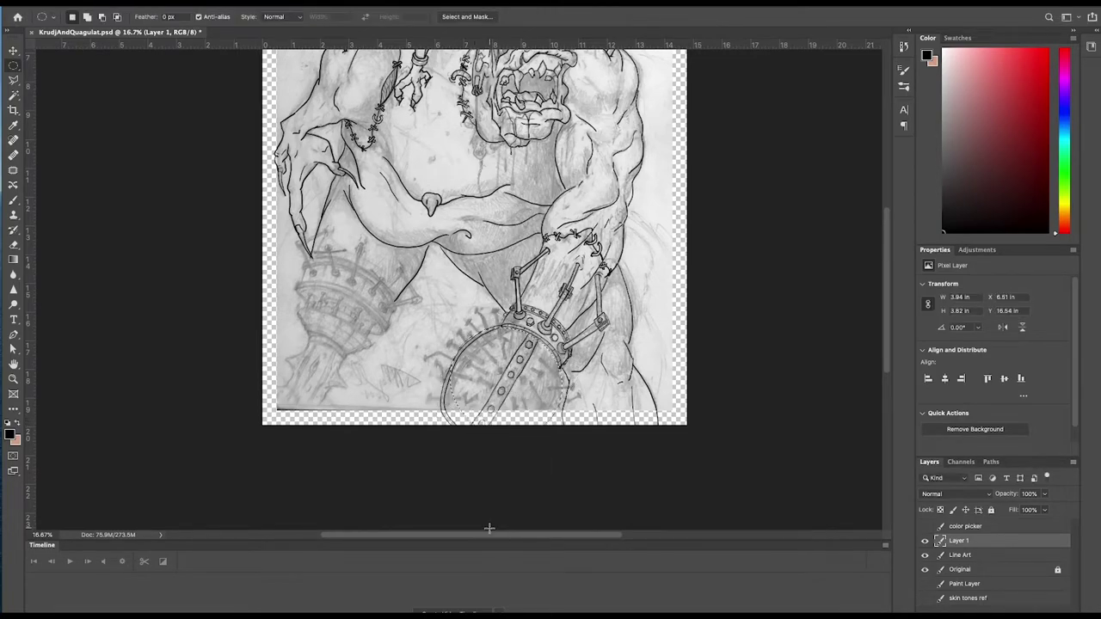
{"action": "scroll", "coordinate": [552, 388], "scroll_direction": "up", "scroll_amount": 5}
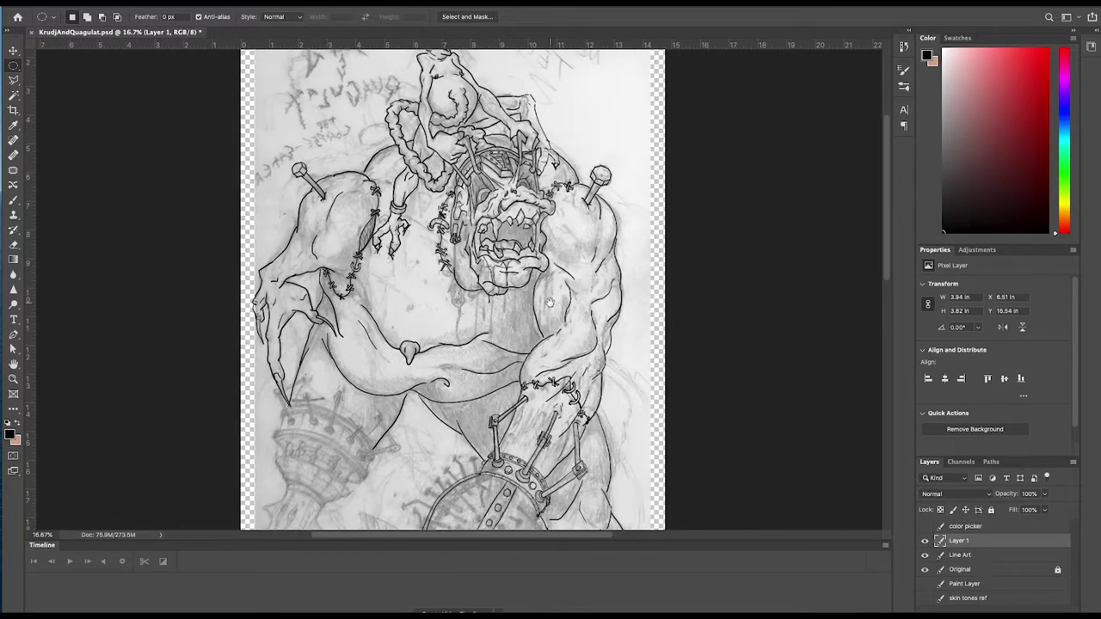
{"action": "scroll", "coordinate": [549, 303], "scroll_direction": "down", "scroll_amount": 6}
{"action": "key", "text": "g"}
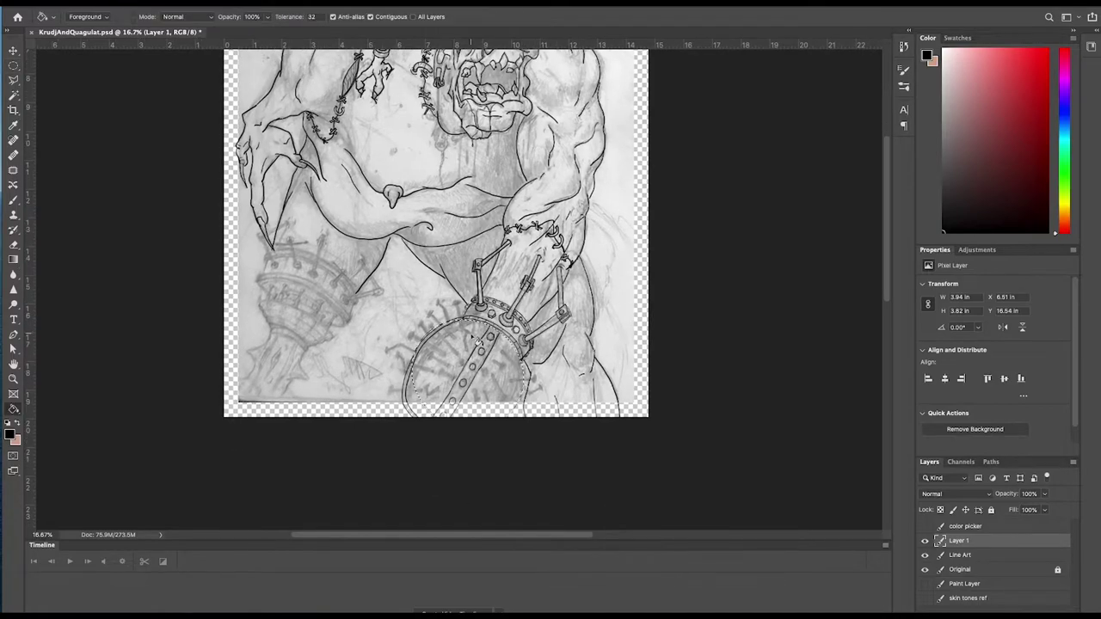
{"action": "left_click", "coordinate": [460, 365]}
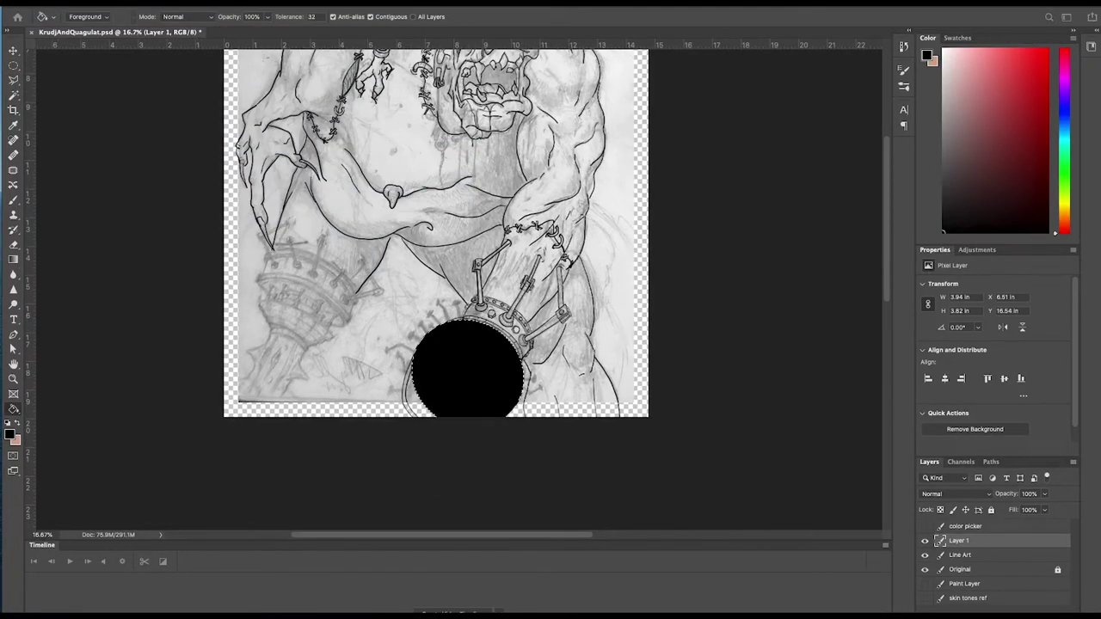
Try to hollow out the black ball by contracting the selection 20 pixels and deleting its interior
{"action": "type", "text": "20"}
{"action": "key", "text": "Return"}
{"action": "key", "text": "Delete"}
{"action": "key", "text": "super+d"}
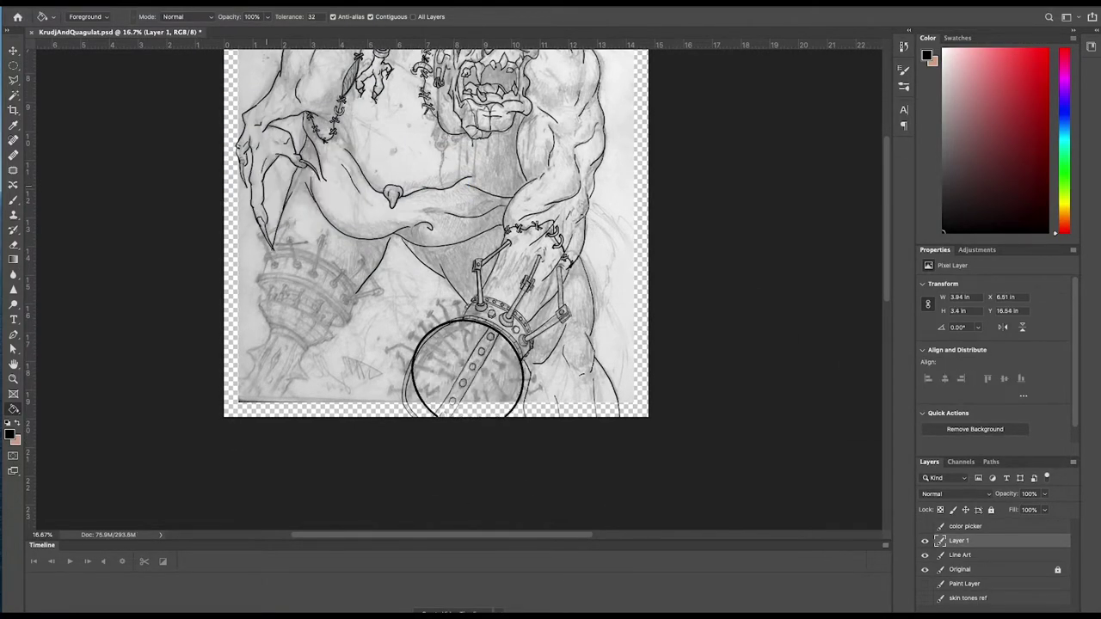
{"action": "key", "text": "super+z"}
{"action": "key", "text": "super+z"}
Try contracting the reduced selection by another 10 pixels, and undo both contractions
{"action": "left_click", "coordinate": [233, 3]}
{"action": "mouse_move", "coordinate": [365, 151]}
{"action": "left_click", "coordinate": [400, 184]}
{"action": "type", "text": "10"}
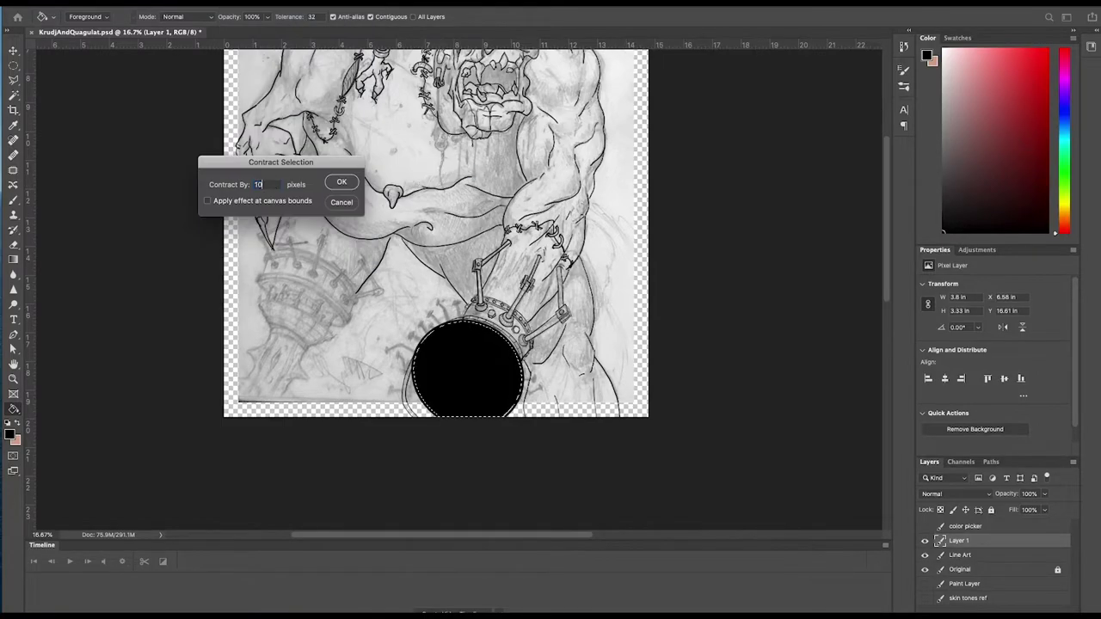
{"action": "key", "text": "Return"}
{"action": "key", "text": "super+z"}
{"action": "key", "text": "super+z"}
Contract the ball's selection by 10 pixels and delete the black inside to make a thin ring
{"action": "left_click", "coordinate": [232, 3]}
{"action": "left_click", "coordinate": [430, 181]}
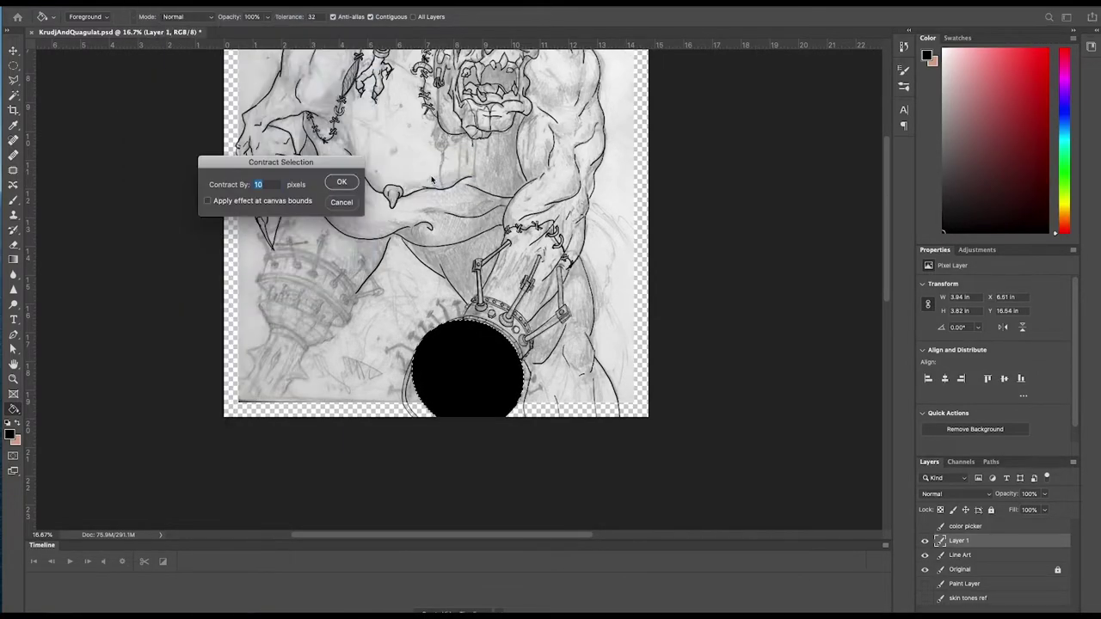
{"action": "key", "text": "Return"}
{"action": "key", "text": "Delete"}
Erase the old freehand ball outline and the old strap edges from the Line Art layer
{"action": "left_click", "coordinate": [986, 555]}
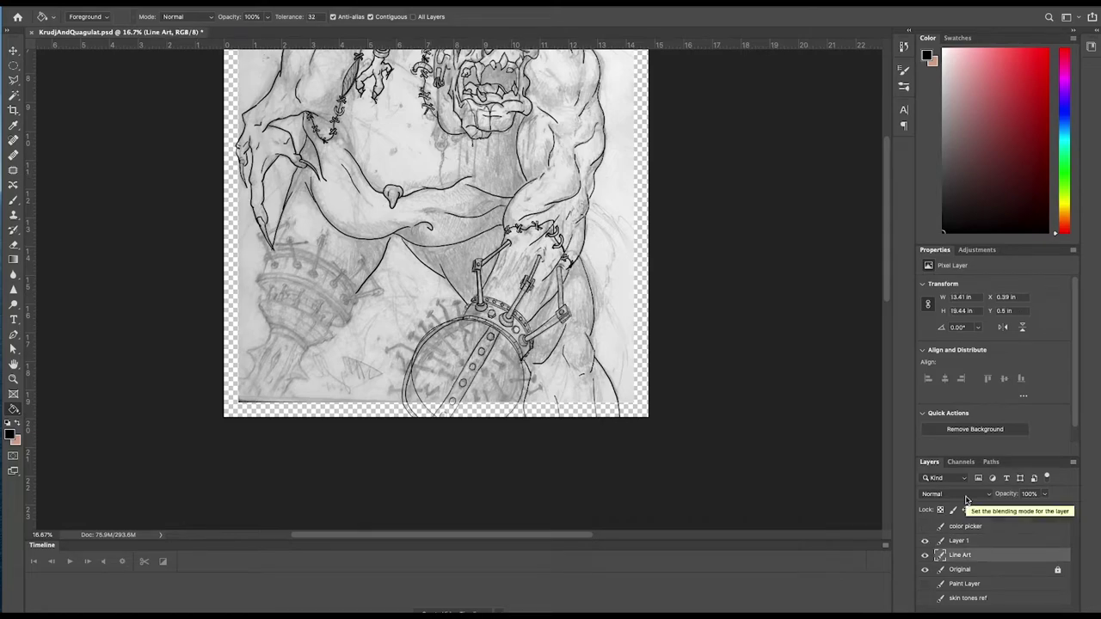
{"action": "mouse_move", "coordinate": [411, 366]}
{"action": "left_mouse_down"}
{"action": "mouse_move", "coordinate": [421, 415]}
{"action": "mouse_move", "coordinate": [455, 324]}
{"action": "left_mouse_up"}
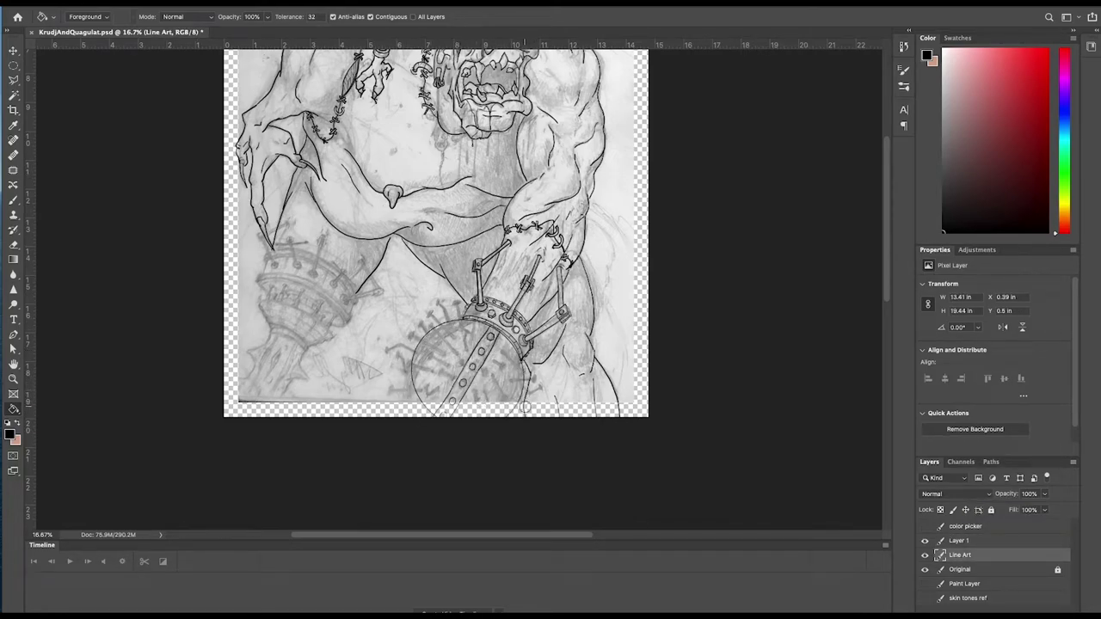
{"action": "left_click_drag", "start_coordinate": [498, 337], "coordinate": [457, 412]}
Duplicate the ring on Layer 1 and scale the copy down slightly to form the ball's inner rim
{"action": "left_click", "coordinate": [959, 541]}
{"action": "key", "text": "super+j"}
{"action": "key", "text": "super+t"}
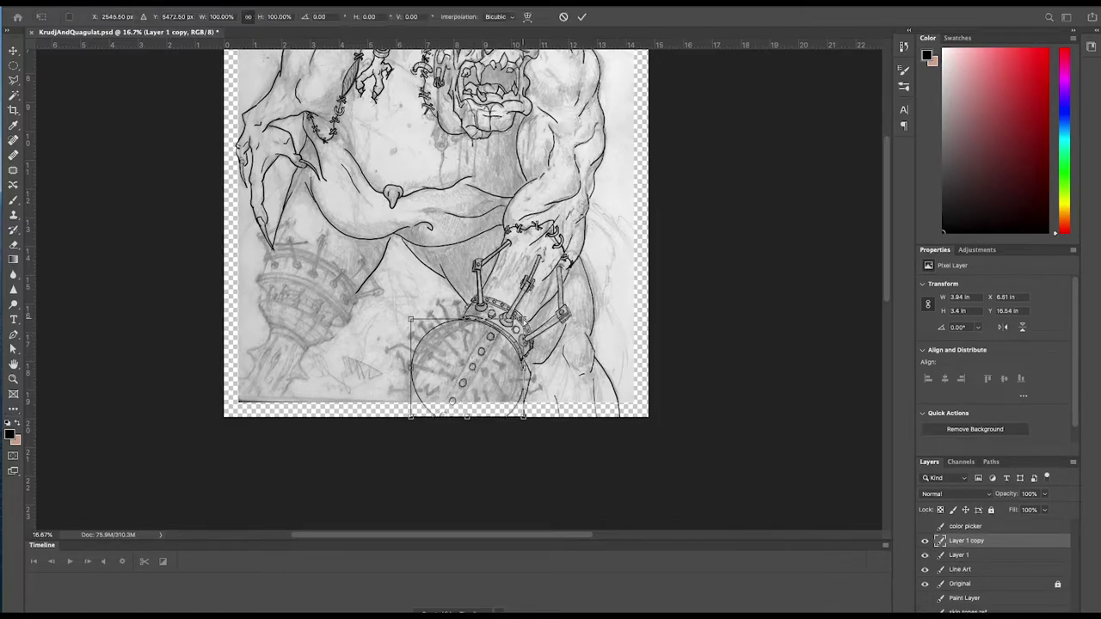
{"action": "left_click_drag", "start_coordinate": [524, 320], "coordinate": [522, 319]}
{"action": "key", "text": "Return"}
{"action": "key", "text": "g"}
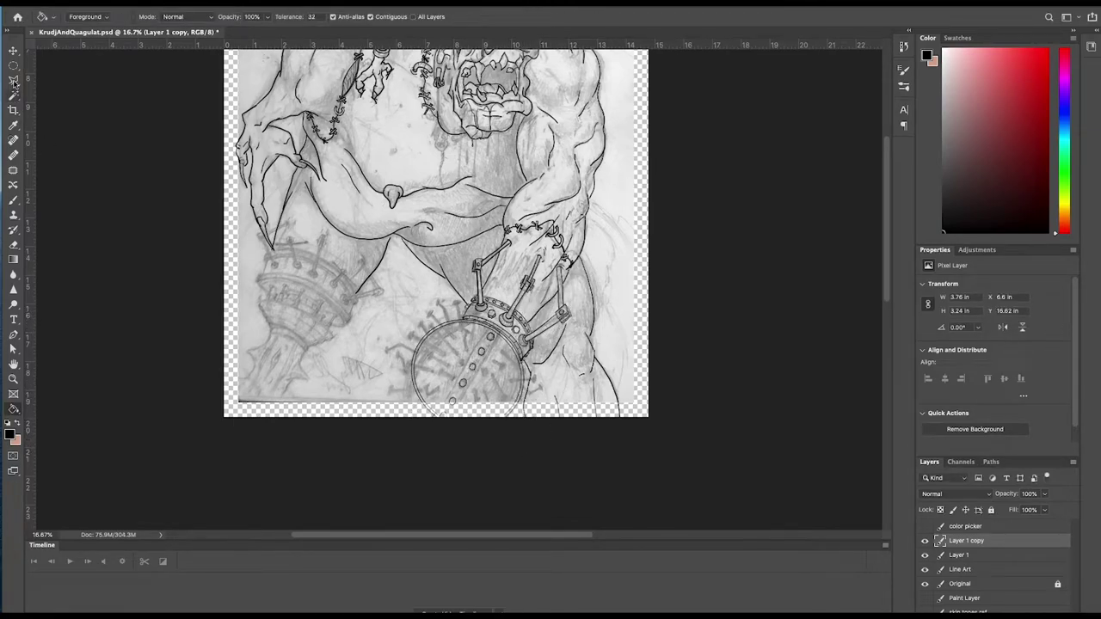
Ink both long edges of the bolted strap running diagonally across the ball
{"action": "left_click", "coordinate": [13, 200]}
{"action": "key", "text": "super+plus"}
{"action": "key", "text": "super+plus"}
{"action": "key", "text": "super+plus"}
{"action": "mouse_move", "coordinate": [577, 397]}
{"action": "left_mouse_down"}
{"action": "mouse_move", "coordinate": [552, 166]}
{"action": "mouse_move", "coordinate": [399, 443]}
{"action": "left_mouse_up"}
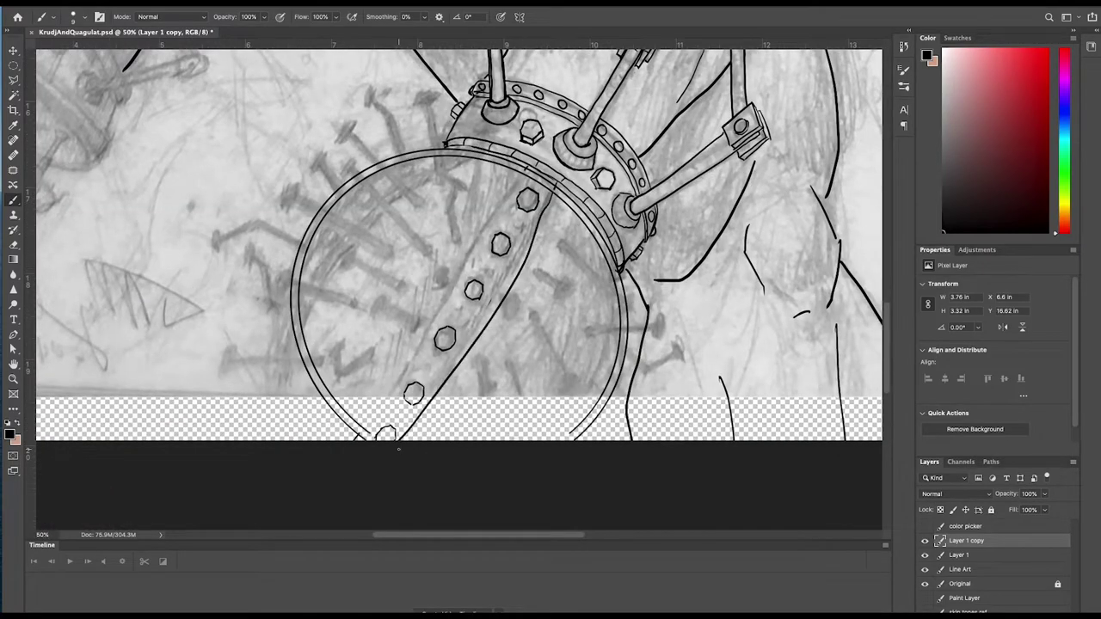
{"action": "key", "text": "super+z"}
{"action": "left_click_drag", "start_coordinate": [551, 192], "coordinate": [404, 441]}
{"action": "left_click_drag", "start_coordinate": [523, 177], "coordinate": [367, 438]}
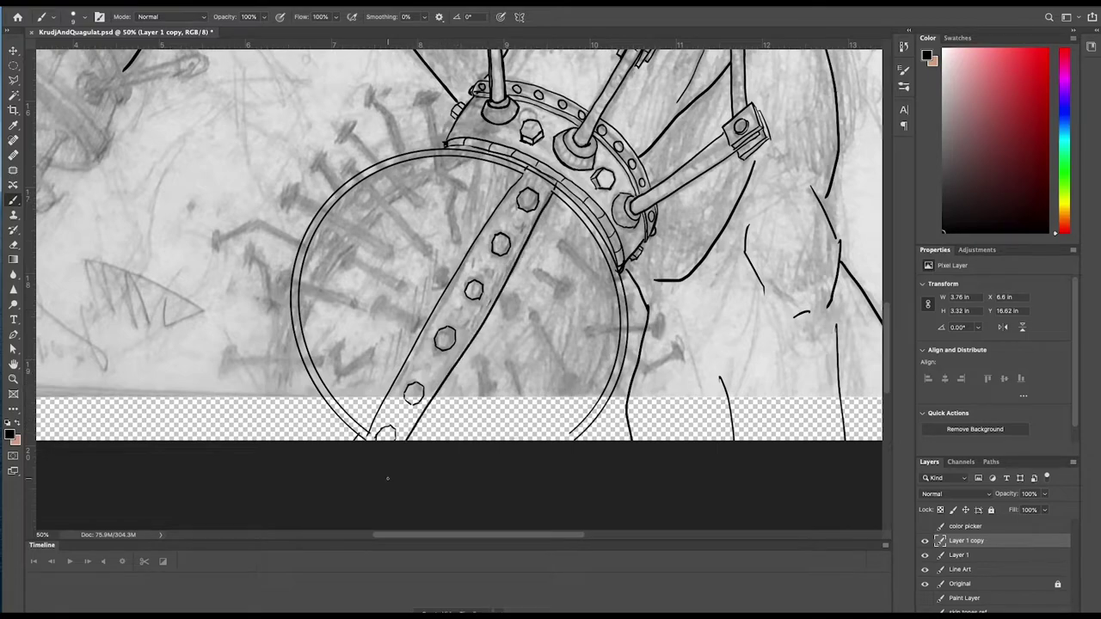
Ink the bent nails on the ball beside the collar and strap, and merge the duplicated ring with Layer 1
{"action": "mouse_move", "coordinate": [412, 110]}
{"action": "left_mouse_down"}
{"action": "mouse_move", "coordinate": [437, 181]}
{"action": "mouse_move", "coordinate": [431, 92]}
{"action": "mouse_move", "coordinate": [444, 178]}
{"action": "left_mouse_up"}
{"action": "left_click_drag", "start_coordinate": [420, 102], "coordinate": [439, 180]}
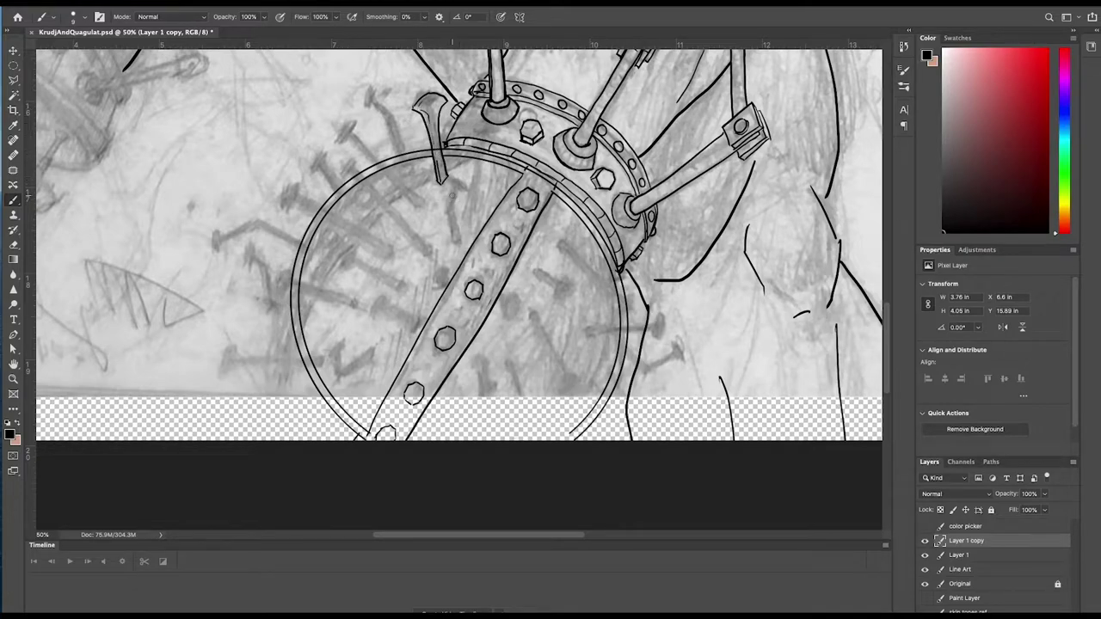
{"action": "key", "text": "ctrl+e"}
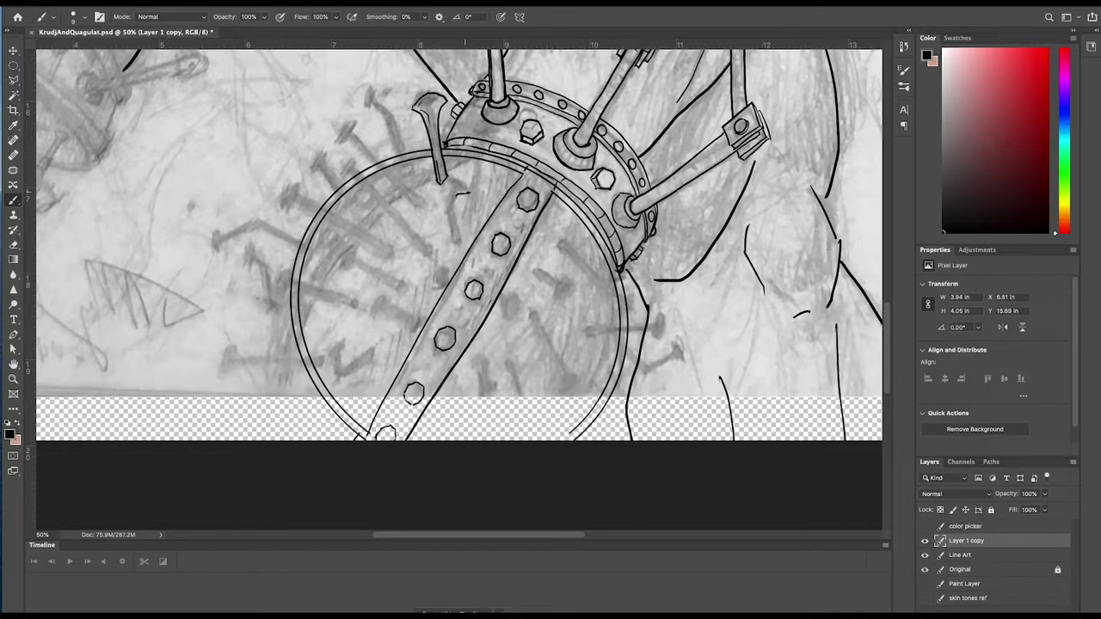
{"action": "mouse_move", "coordinate": [454, 211]}
{"action": "left_mouse_down"}
{"action": "mouse_move", "coordinate": [443, 211]}
{"action": "mouse_move", "coordinate": [472, 184]}
{"action": "left_mouse_up"}
{"action": "mouse_move", "coordinate": [398, 119]}
{"action": "left_mouse_down"}
{"action": "mouse_move", "coordinate": [404, 155]}
{"action": "mouse_move", "coordinate": [365, 83]}
{"action": "mouse_move", "coordinate": [396, 155]}
{"action": "mouse_move", "coordinate": [330, 165]}
{"action": "mouse_move", "coordinate": [389, 237]}
{"action": "left_mouse_up"}
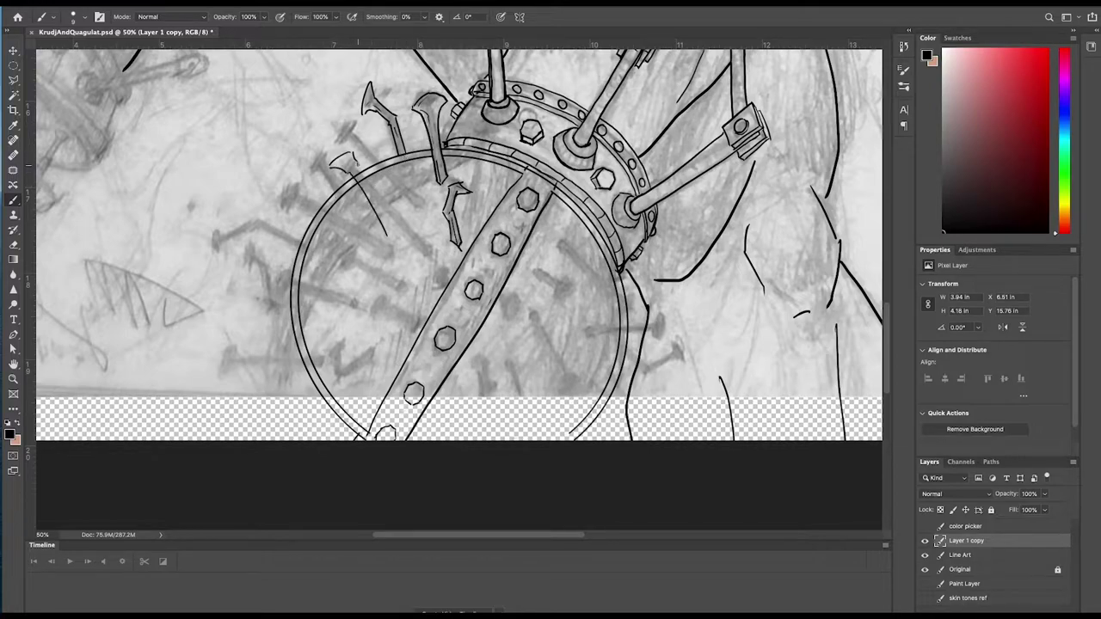
Ink the two slanted nails crossing the ball's upper-left rim with their heads and shafts
{"action": "mouse_move", "coordinate": [358, 163]}
{"action": "left_mouse_down"}
{"action": "mouse_move", "coordinate": [401, 249]}
{"action": "mouse_move", "coordinate": [373, 205]}
{"action": "left_mouse_up"}
{"action": "left_click_drag", "start_coordinate": [344, 136], "coordinate": [408, 194]}
{"action": "mouse_move", "coordinate": [406, 175]}
{"action": "left_mouse_down"}
{"action": "mouse_move", "coordinate": [351, 127]}
{"action": "mouse_move", "coordinate": [336, 129]}
{"action": "mouse_move", "coordinate": [397, 186]}
{"action": "left_mouse_up"}
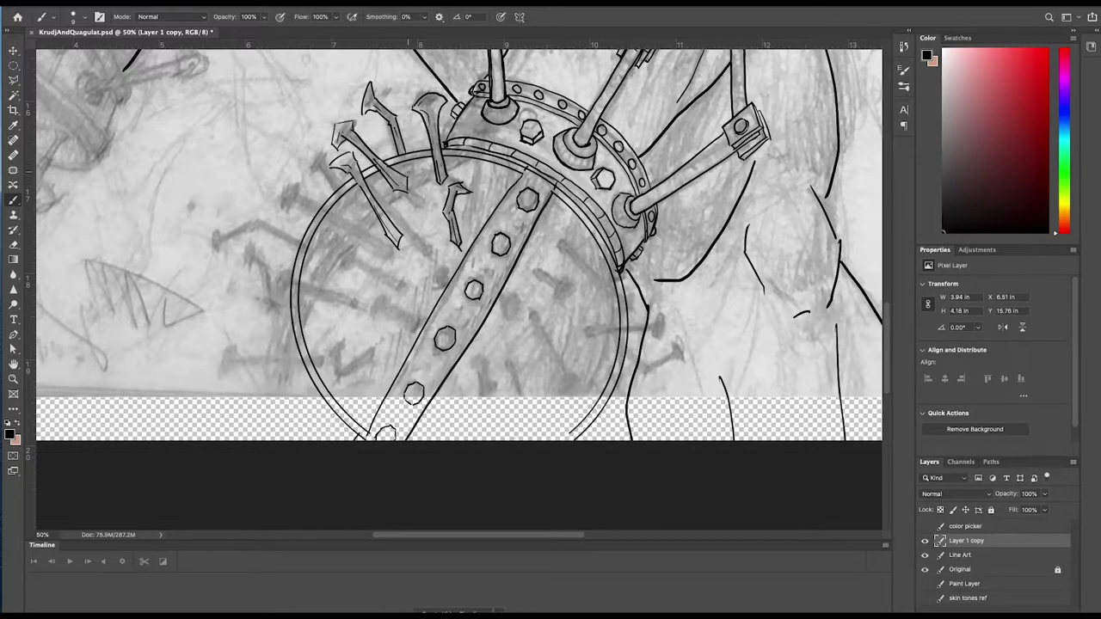
Ink the faceted spike near the ball's center and the long nails sticking out across its left rim
{"action": "left_click_drag", "start_coordinate": [382, 267], "coordinate": [409, 251]}
{"action": "left_click_drag", "start_coordinate": [384, 272], "coordinate": [397, 312]}
{"action": "left_click_drag", "start_coordinate": [407, 249], "coordinate": [430, 297]}
{"action": "left_click_drag", "start_coordinate": [303, 233], "coordinate": [376, 285]}
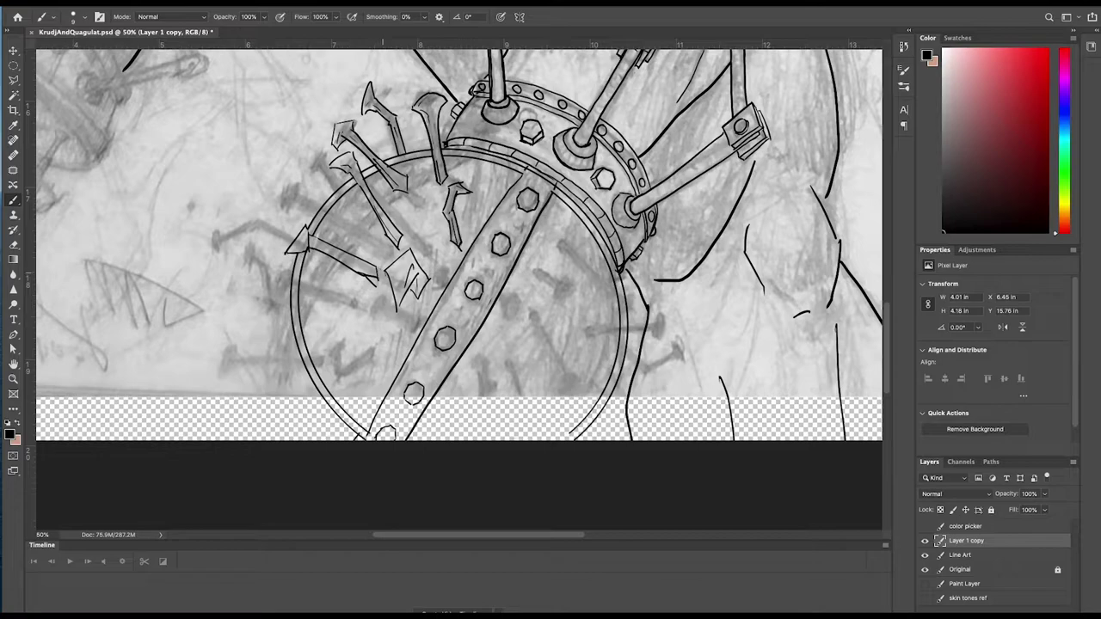
{"action": "mouse_move", "coordinate": [332, 296]}
{"action": "left_mouse_down"}
{"action": "mouse_move", "coordinate": [263, 274]}
{"action": "mouse_move", "coordinate": [277, 292]}
{"action": "mouse_move", "coordinate": [331, 298]}
{"action": "left_mouse_up"}
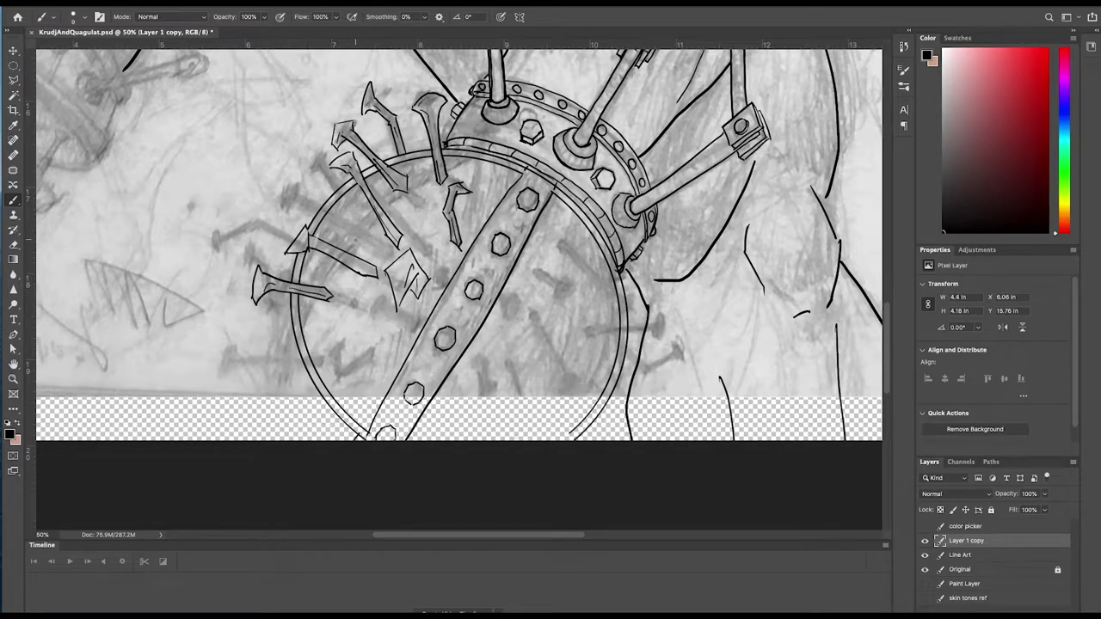
{"action": "mouse_move", "coordinate": [356, 234]}
{"action": "left_mouse_down"}
{"action": "mouse_move", "coordinate": [303, 172]}
{"action": "mouse_move", "coordinate": [284, 181]}
{"action": "mouse_move", "coordinate": [308, 163]}
{"action": "mouse_move", "coordinate": [354, 227]}
{"action": "left_mouse_up"}
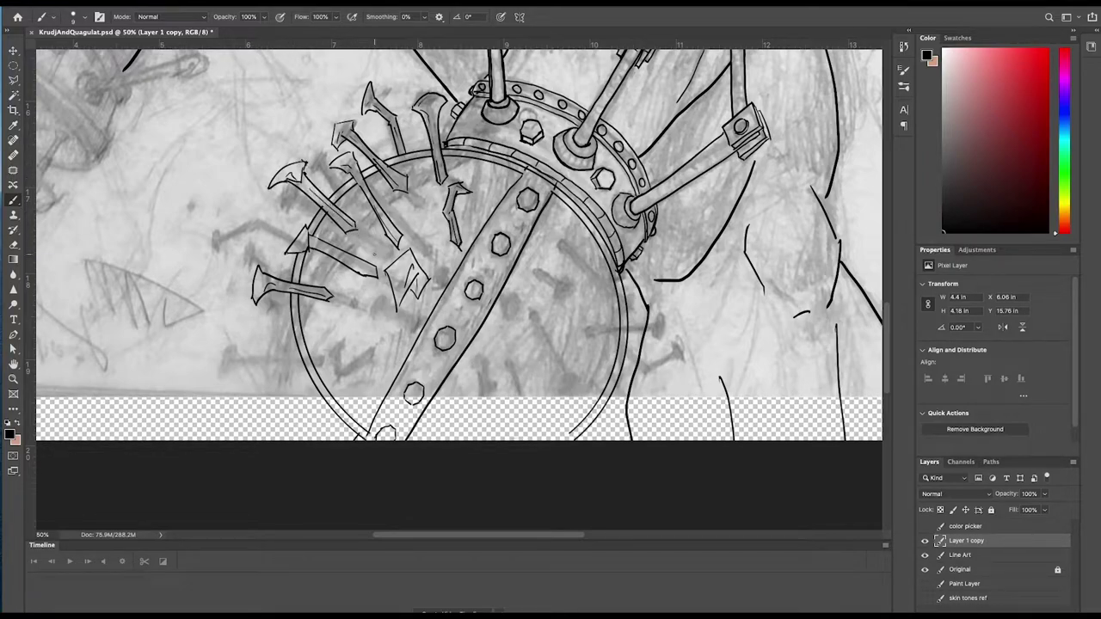
Ink the overlapping nails behind the left rim and the remaining spikes around the lower part of the ball
{"action": "left_click_drag", "start_coordinate": [296, 195], "coordinate": [286, 234]}
{"action": "left_click_drag", "start_coordinate": [296, 191], "coordinate": [288, 233]}
{"action": "mouse_move", "coordinate": [298, 354]}
{"action": "left_mouse_down"}
{"action": "mouse_move", "coordinate": [232, 332]}
{"action": "mouse_move", "coordinate": [253, 344]}
{"action": "left_mouse_up"}
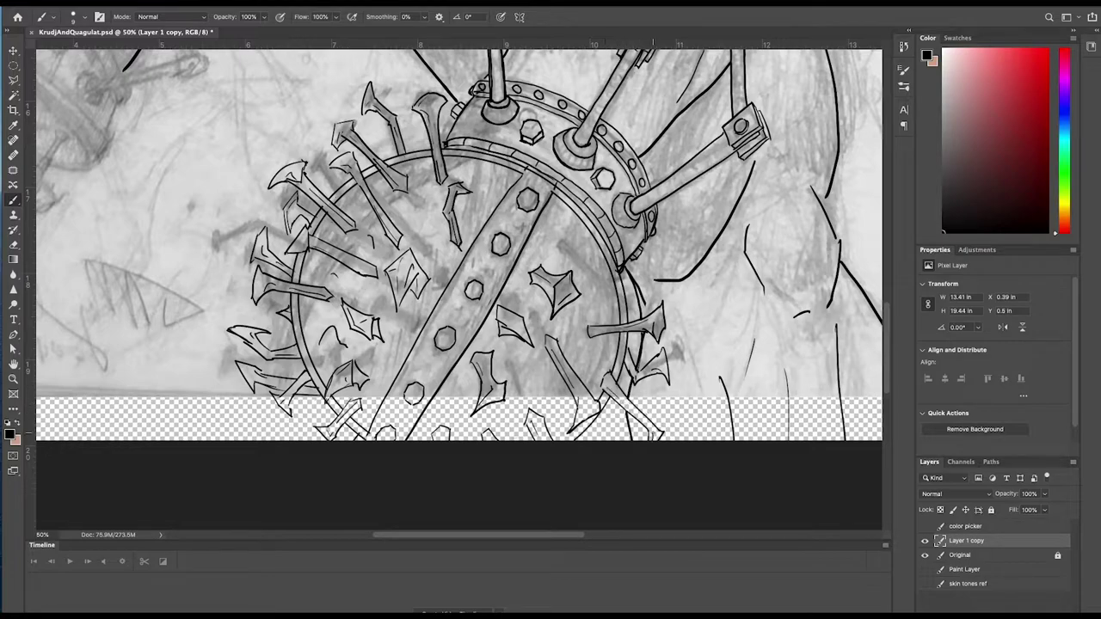
Ink the long nail crossing the ball's right rim and a small surface mark near the strap's upper end
{"action": "mouse_move", "coordinate": [579, 258]}
{"action": "left_mouse_down"}
{"action": "mouse_move", "coordinate": [668, 244]}
{"action": "mouse_move", "coordinate": [676, 271]}
{"action": "mouse_move", "coordinate": [662, 261]}
{"action": "left_mouse_up"}
{"action": "mouse_move", "coordinate": [663, 260]}
{"action": "left_mouse_down"}
{"action": "mouse_move", "coordinate": [579, 258]}
{"action": "mouse_move", "coordinate": [582, 272]}
{"action": "mouse_move", "coordinate": [644, 255]}
{"action": "mouse_move", "coordinate": [635, 277]}
{"action": "mouse_move", "coordinate": [611, 260]}
{"action": "mouse_move", "coordinate": [665, 268]}
{"action": "left_mouse_up"}
{"action": "left_click_drag", "start_coordinate": [636, 258], "coordinate": [580, 273]}
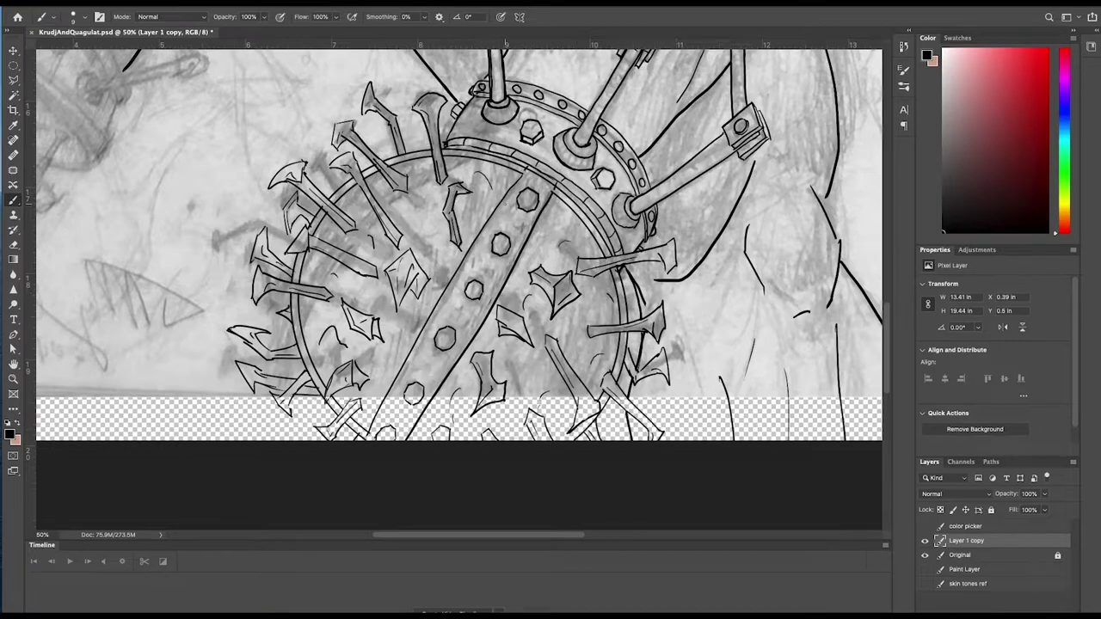
{"action": "key", "text": "super+z"}
{"action": "left_click_drag", "start_coordinate": [470, 177], "coordinate": [484, 186]}
{"action": "key", "text": "super+minus"}
{"action": "key", "text": "super+minus"}
{"action": "key", "text": "super+minus"}
{"action": "left_click_drag", "start_coordinate": [595, 194], "coordinate": [648, 343]}
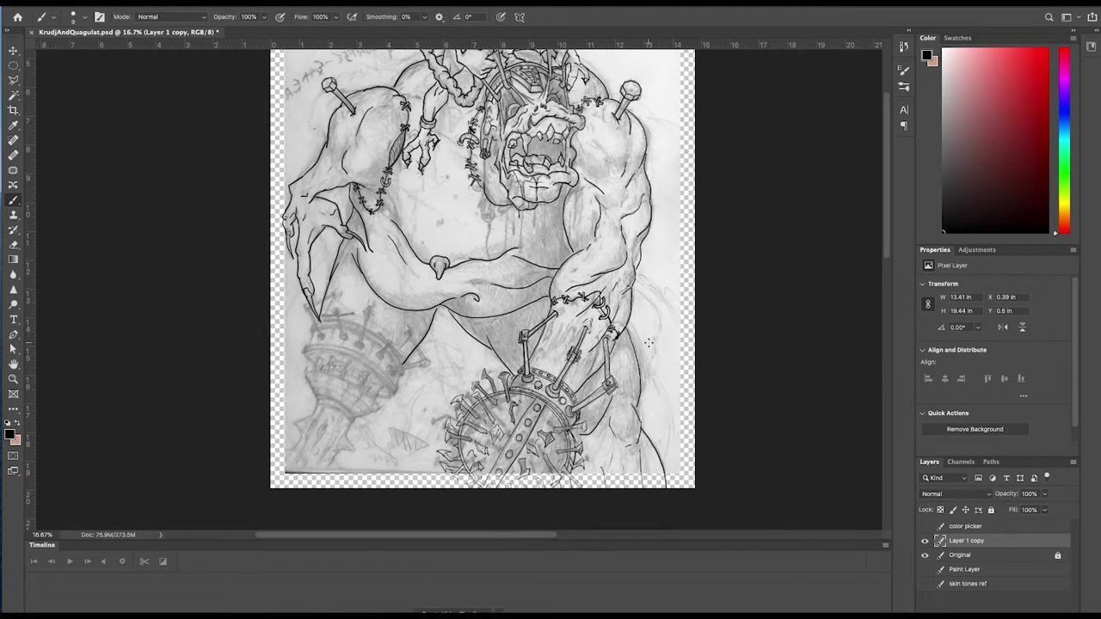
{"action": "scroll", "coordinate": [649, 342], "scroll_direction": "up", "scroll_amount": 5}
{"action": "scroll", "coordinate": [649, 343], "scroll_direction": "down", "scroll_amount": 5}
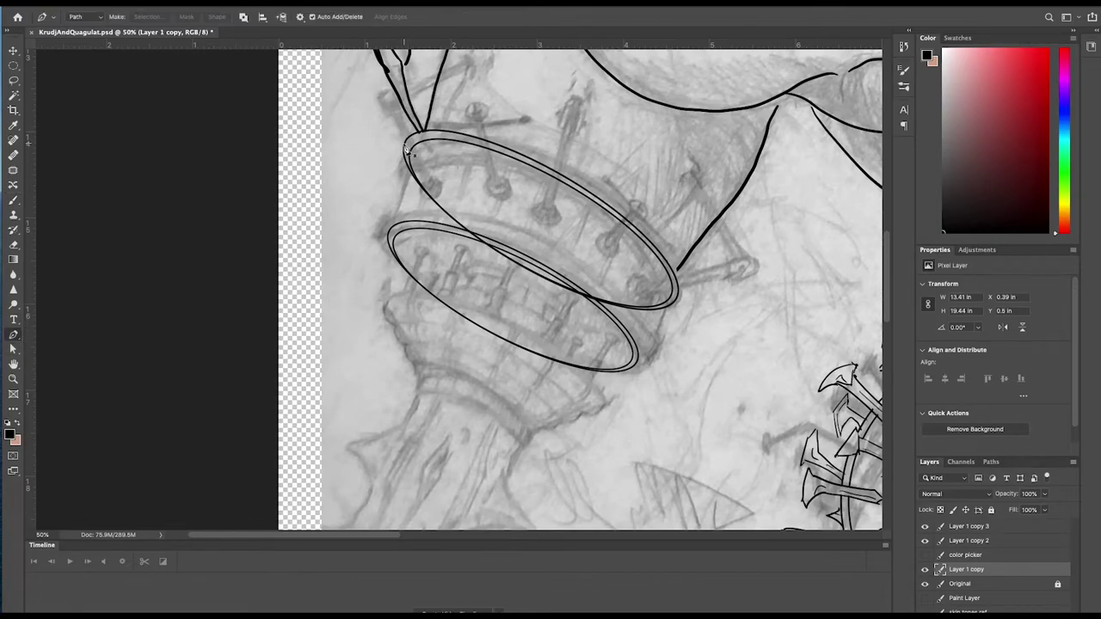
Try to stroke a straight pen path joining the left ends of the other weapon arm's two ellipses
{"action": "left_click", "coordinate": [403, 143]}
{"action": "left_click", "coordinate": [387, 233]}
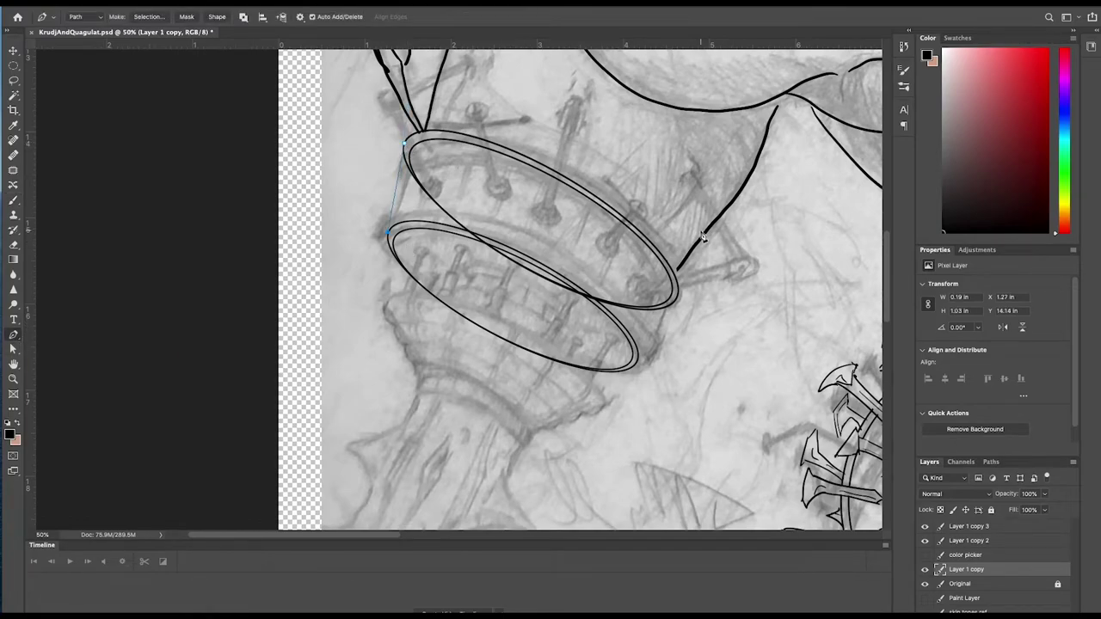
{"action": "right_click", "coordinate": [394, 192]}
{"action": "left_click", "coordinate": [461, 290]}
{"action": "key", "text": "ctrl+z"}
{"action": "key", "text": "ctrl+z"}
{"action": "key", "text": "i"}
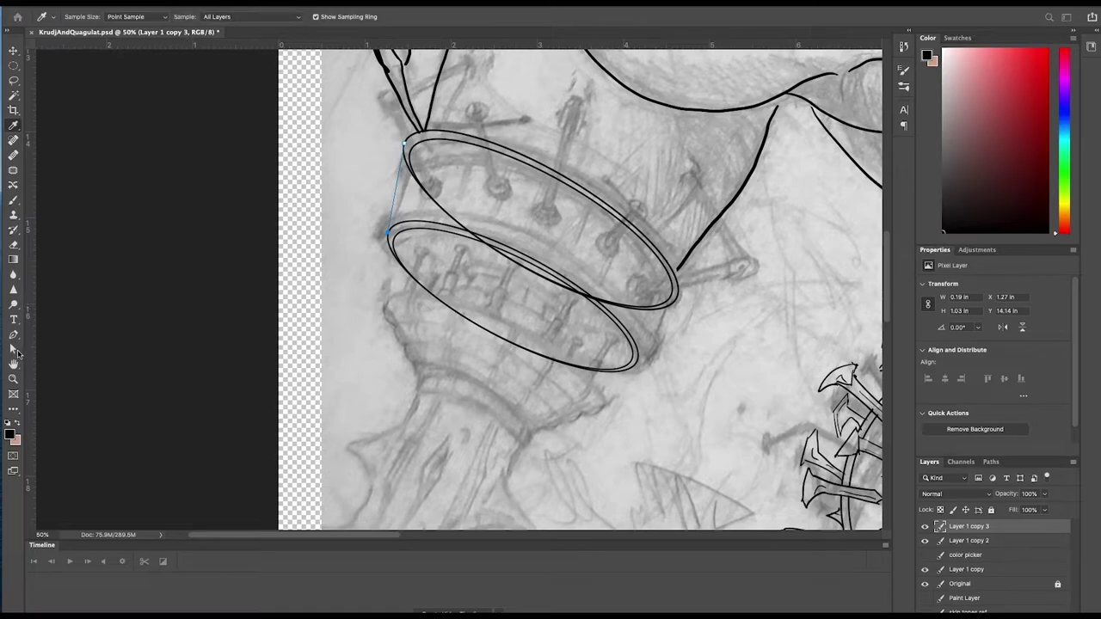
{"action": "left_click", "coordinate": [14, 334]}
{"action": "right_click", "coordinate": [395, 196]}
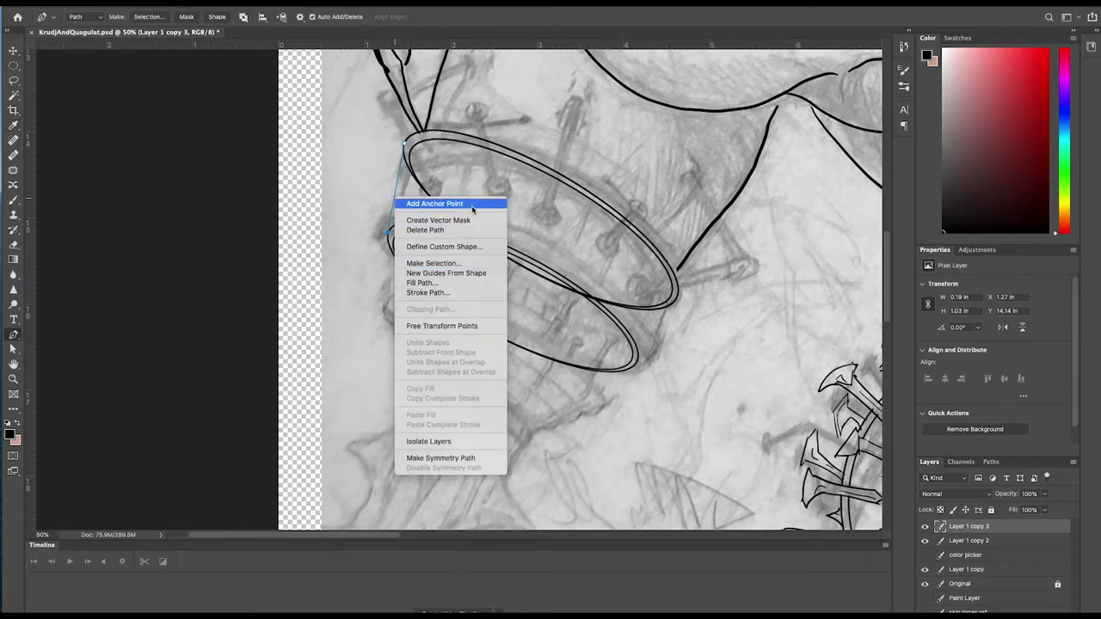
{"action": "key", "text": "Escape"}
{"action": "key", "text": "i"}
{"action": "right_click", "coordinate": [404, 169]}
{"action": "left_click", "coordinate": [115, 281]}
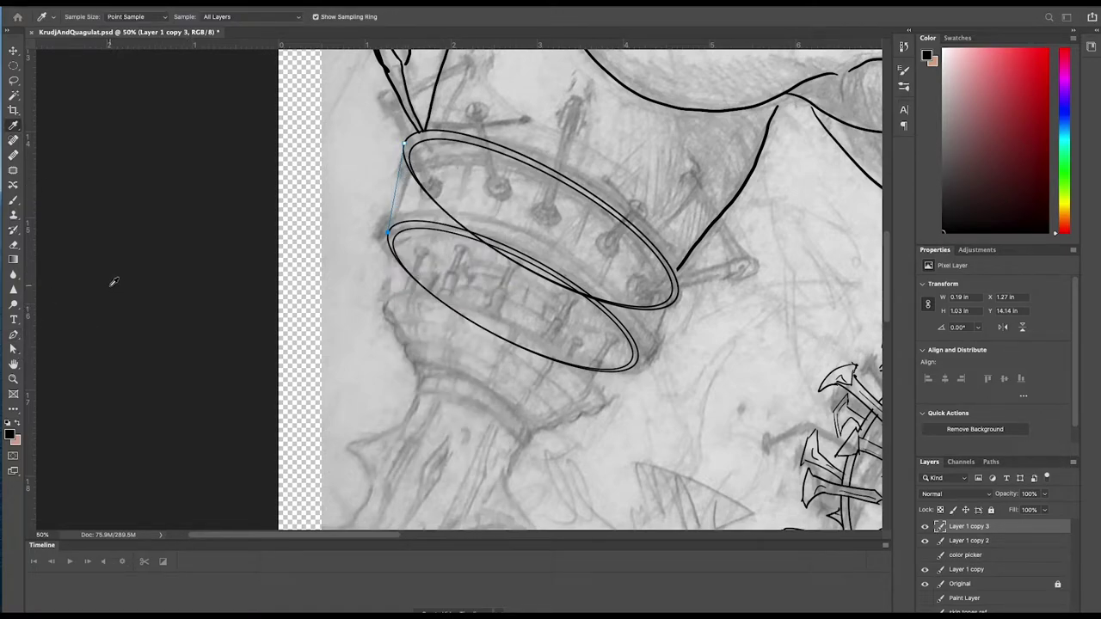
{"action": "left_click", "coordinate": [14, 335]}
Select a narrow polygonal area whose inner edge joins the left ends of the two collar ellipses
{"action": "left_click", "coordinate": [14, 65]}
{"action": "left_click", "coordinate": [14, 80]}
{"action": "left_click", "coordinate": [51, 93]}
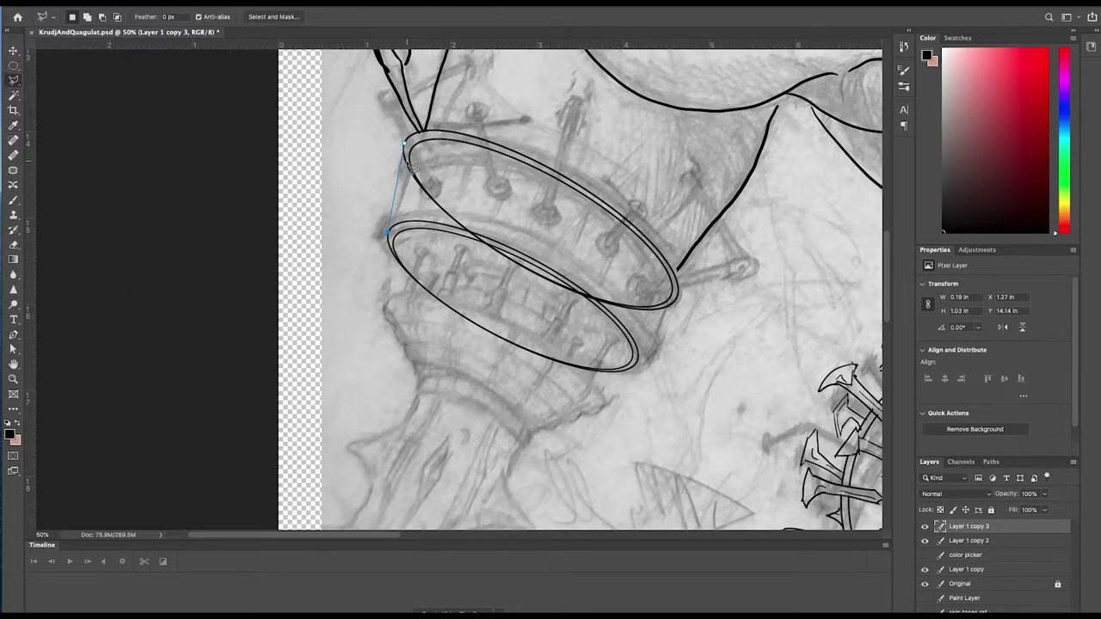
{"action": "left_click", "coordinate": [404, 146]}
{"action": "left_click", "coordinate": [389, 231]}
{"action": "left_click", "coordinate": [367, 225]}
{"action": "left_click", "coordinate": [391, 131]}
{"action": "left_click", "coordinate": [405, 143]}
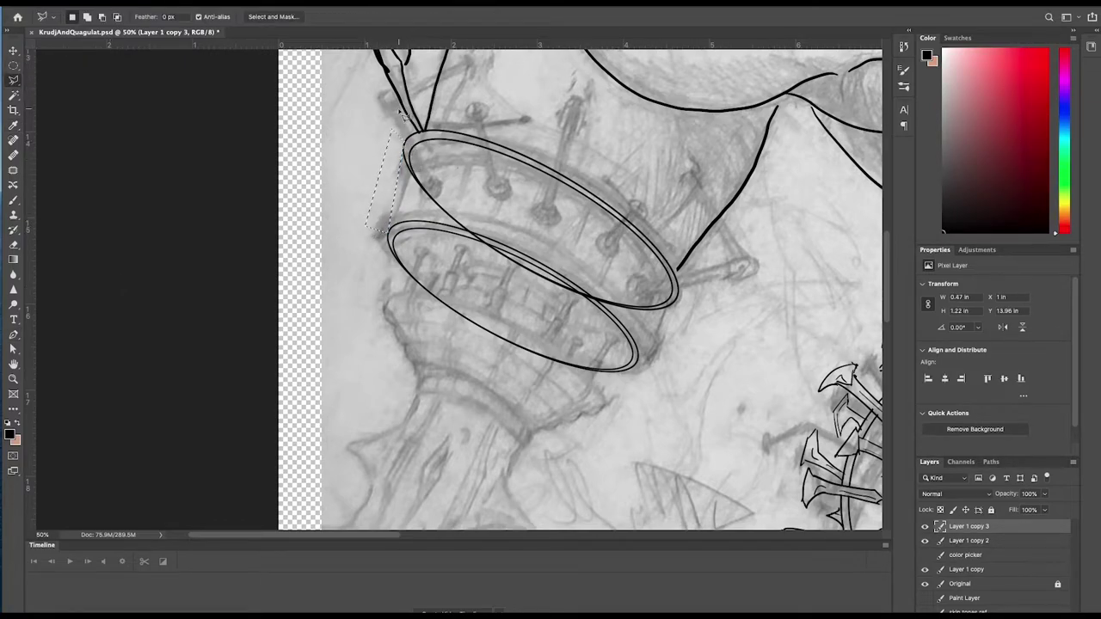
Paint the collar's straight left side along the selection edge on Layer 1 copy 3 and clear the selection
{"action": "key", "text": "b"}
{"action": "left_click_drag", "start_coordinate": [404, 141], "coordinate": [386, 234]}
{"action": "key", "text": "super+z"}
{"action": "left_click_drag", "start_coordinate": [404, 141], "coordinate": [384, 237]}
{"action": "key", "text": "super+d"}
Ink the collar's straight right side between the two ellipses using a polygonal selection as its edge, and deselect
{"action": "left_click", "coordinate": [13, 80]}
{"action": "left_click", "coordinate": [676, 301]}
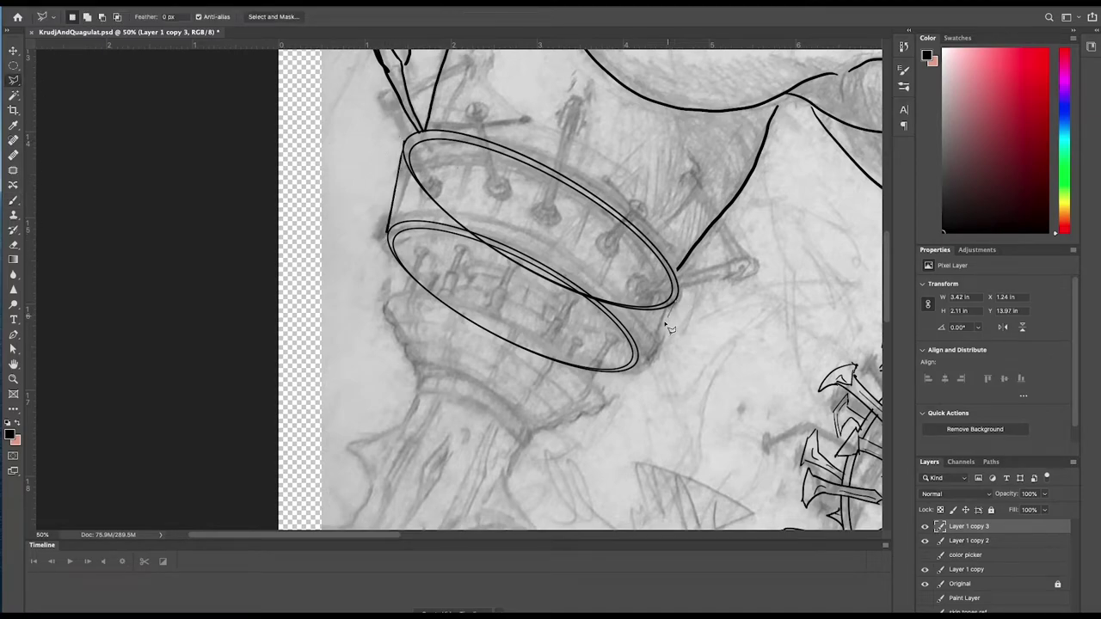
{"action": "left_click", "coordinate": [639, 361]}
{"action": "left_click", "coordinate": [676, 301]}
{"action": "key", "text": "b"}
{"action": "left_click_drag", "start_coordinate": [676, 301], "coordinate": [638, 368]}
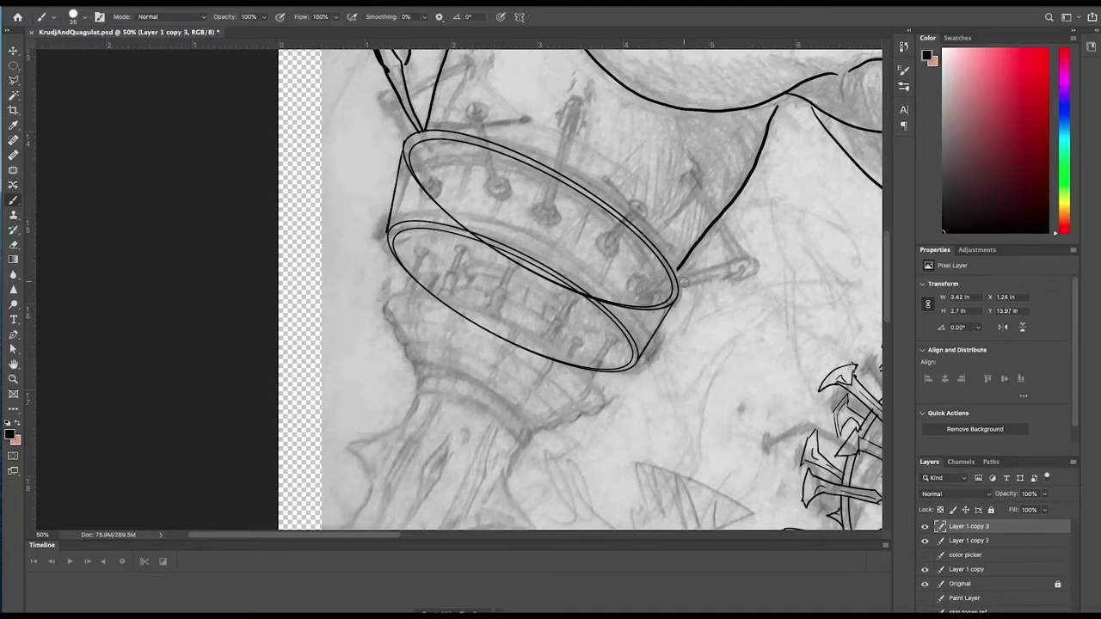
{"action": "key", "text": "ctrl+d"}
Merge Layer 1 copy 3, Layer 1 copy 2 and Layer 1 copy into one line art layer
{"action": "left_click", "coordinate": [1006, 543], "text": "shift"}
{"action": "left_click_drag", "start_coordinate": [1005, 543], "coordinate": [1001, 566]}
{"action": "left_click", "coordinate": [1001, 573], "text": "shift"}
{"action": "key", "text": "super+e"}
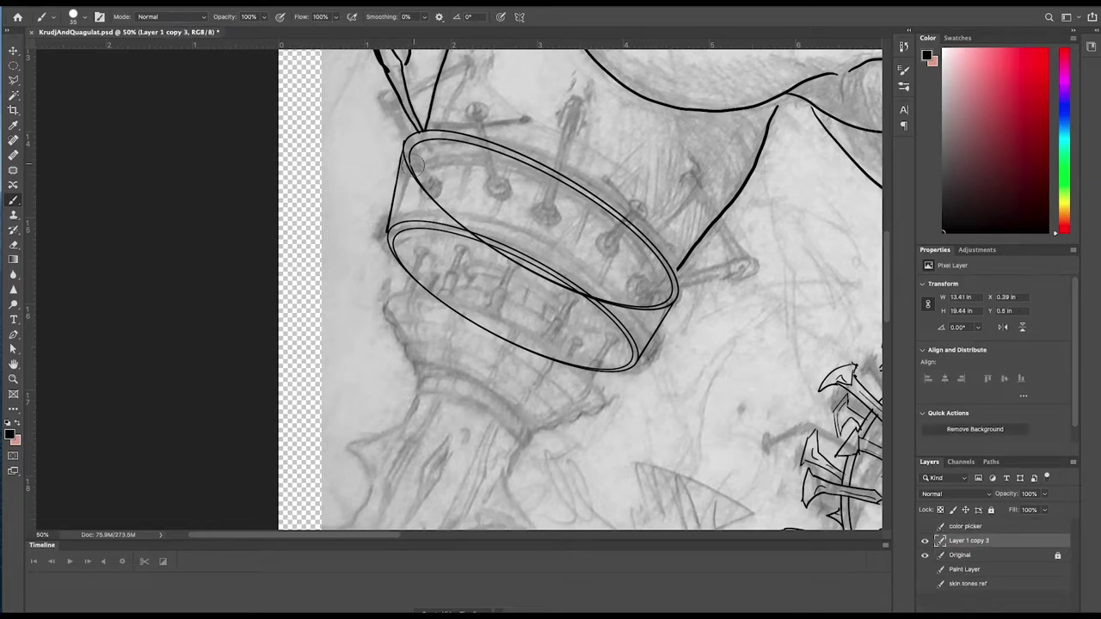
Erase the inner and front lines of the upper collar ellipse that cross the band, and clean up the lower double rim
{"action": "mouse_move", "coordinate": [417, 169]}
{"action": "left_mouse_down"}
{"action": "mouse_move", "coordinate": [452, 157]}
{"action": "mouse_move", "coordinate": [430, 149]}
{"action": "mouse_move", "coordinate": [482, 149]}
{"action": "mouse_move", "coordinate": [553, 179]}
{"action": "mouse_move", "coordinate": [640, 242]}
{"action": "mouse_move", "coordinate": [667, 296]}
{"action": "mouse_move", "coordinate": [623, 300]}
{"action": "mouse_move", "coordinate": [558, 256]}
{"action": "mouse_move", "coordinate": [608, 296]}
{"action": "mouse_move", "coordinate": [510, 251]}
{"action": "left_mouse_up"}
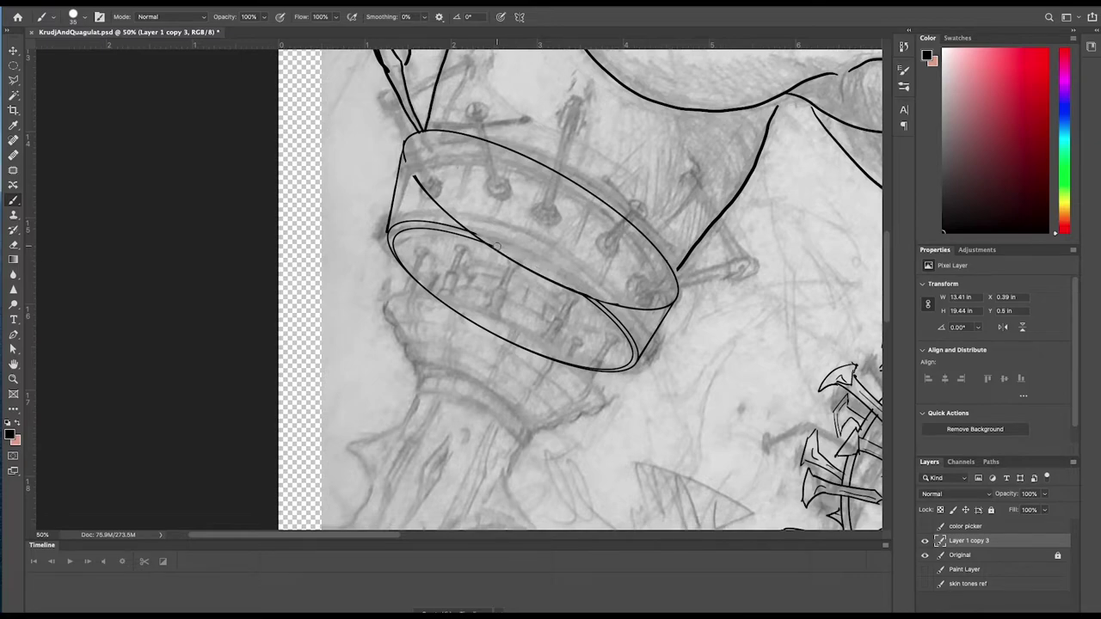
{"action": "key", "text": "ctrl+z"}
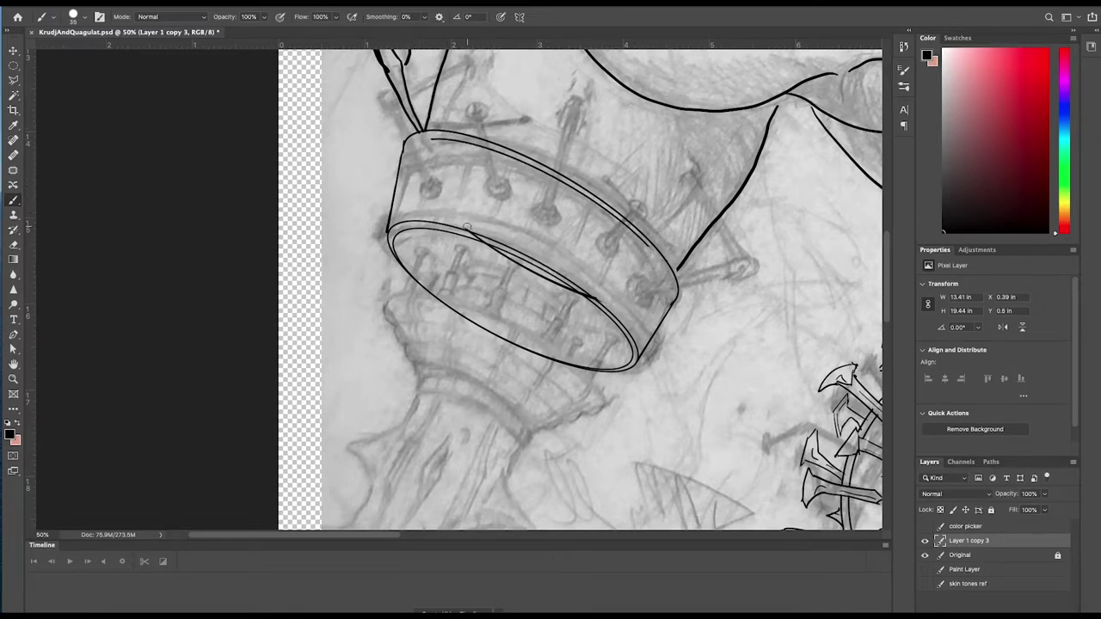
{"action": "key", "text": "ctrl+plus"}
{"action": "mouse_move", "coordinate": [472, 164]}
{"action": "left_mouse_down"}
{"action": "mouse_move", "coordinate": [563, 230]}
{"action": "mouse_move", "coordinate": [750, 317]}
{"action": "mouse_move", "coordinate": [725, 298]}
{"action": "left_mouse_up"}
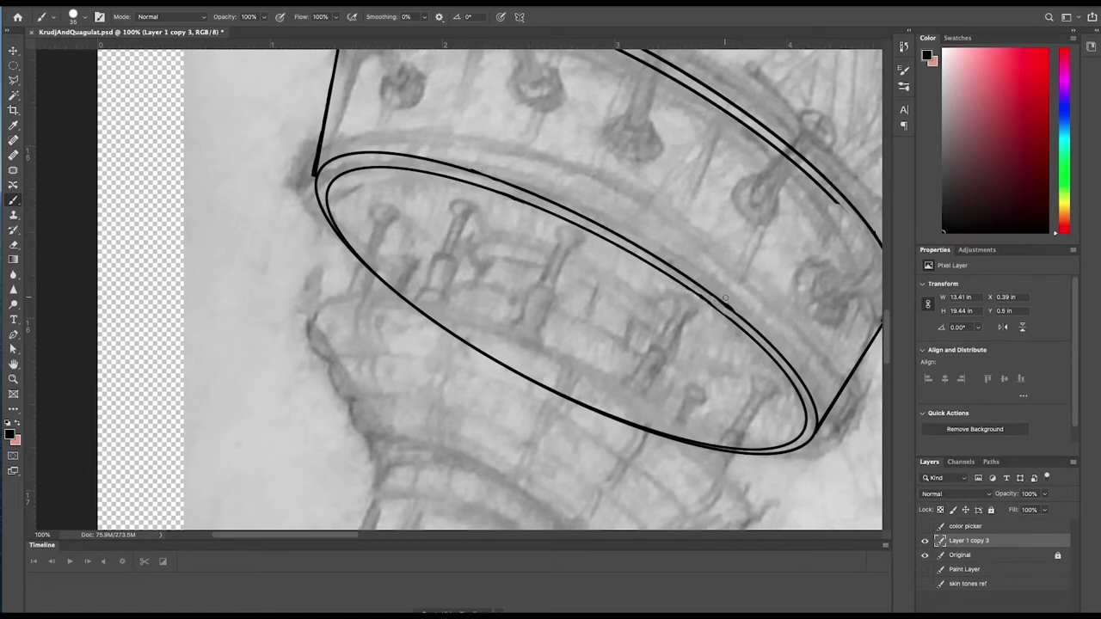
{"action": "key", "text": "ctrl+minus"}
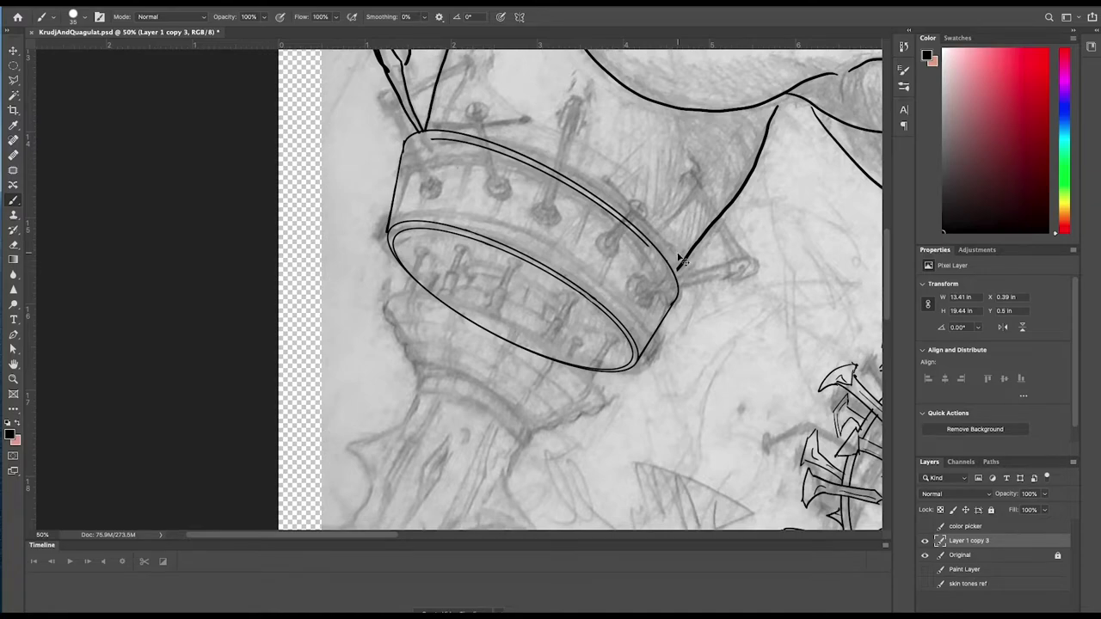
Draw an elliptical selection over the sketched cuff just below the metal collar
{"action": "key", "text": "ctrl+minus"}
{"action": "key", "text": "ctrl+minus"}
{"action": "key", "text": "ctrl+minus"}
{"action": "key", "text": "ctrl+minus"}
{"action": "key", "text": "ctrl+plus"}
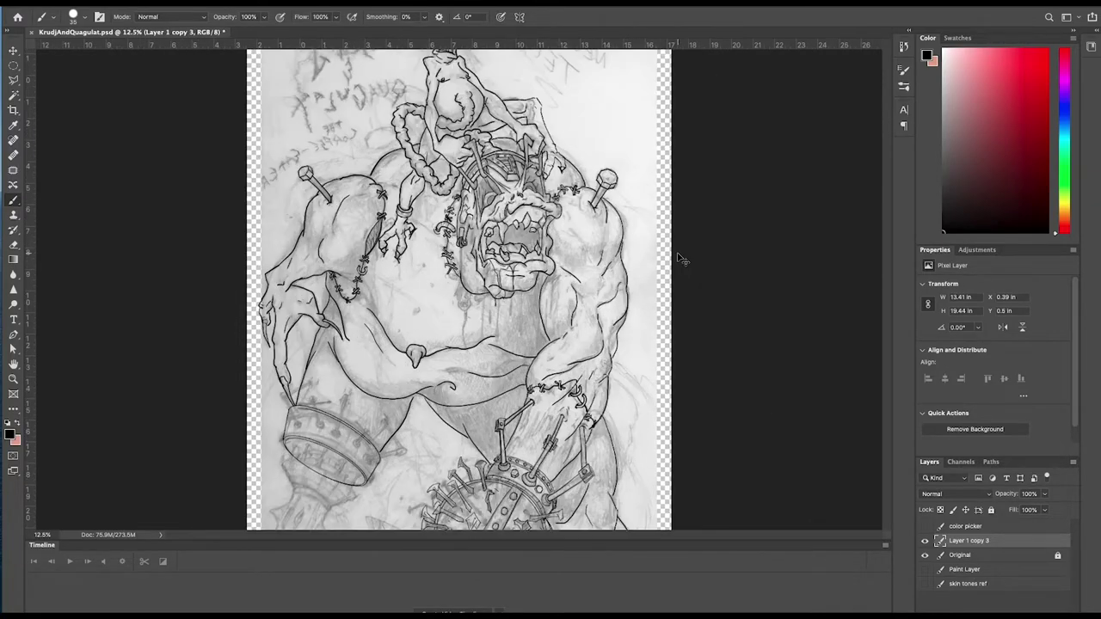
{"action": "key", "text": "ctrl+minus"}
{"action": "key", "text": "ctrl+plus"}
{"action": "key", "text": "ctrl+plus"}
{"action": "key", "text": "ctrl+plus"}
{"action": "left_click_drag", "start_coordinate": [378, 469], "coordinate": [600, 272]}
{"action": "left_click", "coordinate": [12, 66]}
{"action": "left_click_drag", "start_coordinate": [478, 244], "coordinate": [621, 335]}
Transform the elliptical selection, tilting it about 31° and flattening it to about 2.35 by 1.51 in over the cuff's upper edge
{"action": "left_click", "coordinate": [231, 3]}
{"action": "left_click", "coordinate": [277, 198]}
{"action": "left_click_drag", "start_coordinate": [635, 232], "coordinate": [651, 282]}
{"action": "left_click_drag", "start_coordinate": [585, 304], "coordinate": [573, 322]}
{"action": "left_click_drag", "start_coordinate": [517, 346], "coordinate": [538, 312]}
{"action": "left_click_drag", "start_coordinate": [489, 253], "coordinate": [474, 244]}
{"action": "left_click_drag", "start_coordinate": [557, 298], "coordinate": [558, 294]}
{"action": "left_click_drag", "start_coordinate": [613, 327], "coordinate": [616, 329]}
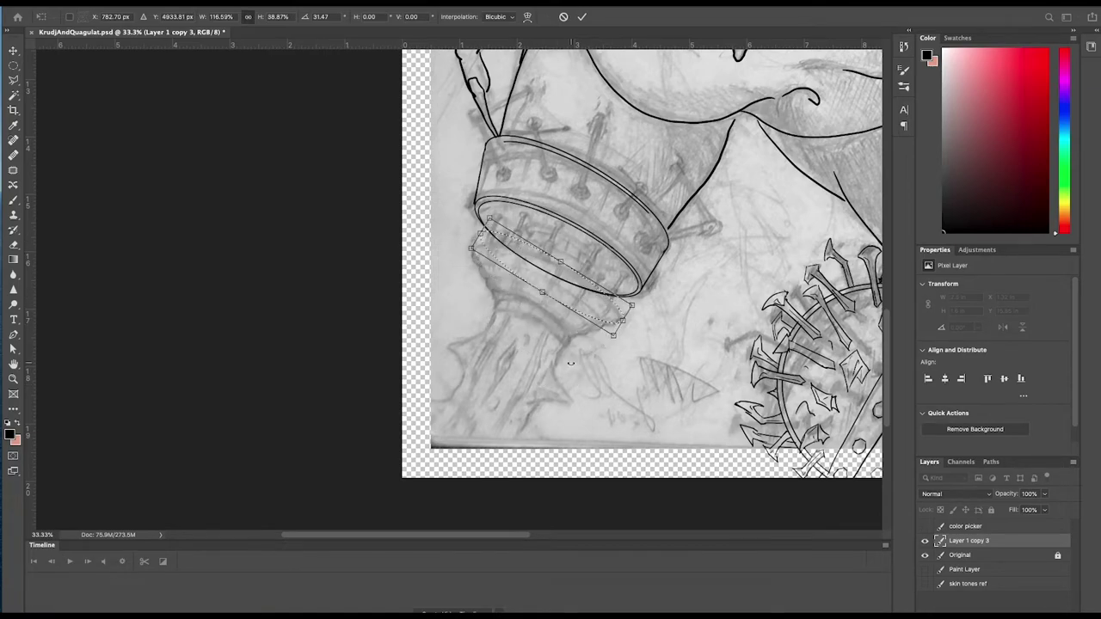
{"action": "left_click_drag", "start_coordinate": [531, 310], "coordinate": [538, 299]}
{"action": "left_click_drag", "start_coordinate": [617, 330], "coordinate": [612, 325]}
{"action": "key", "text": "Return"}
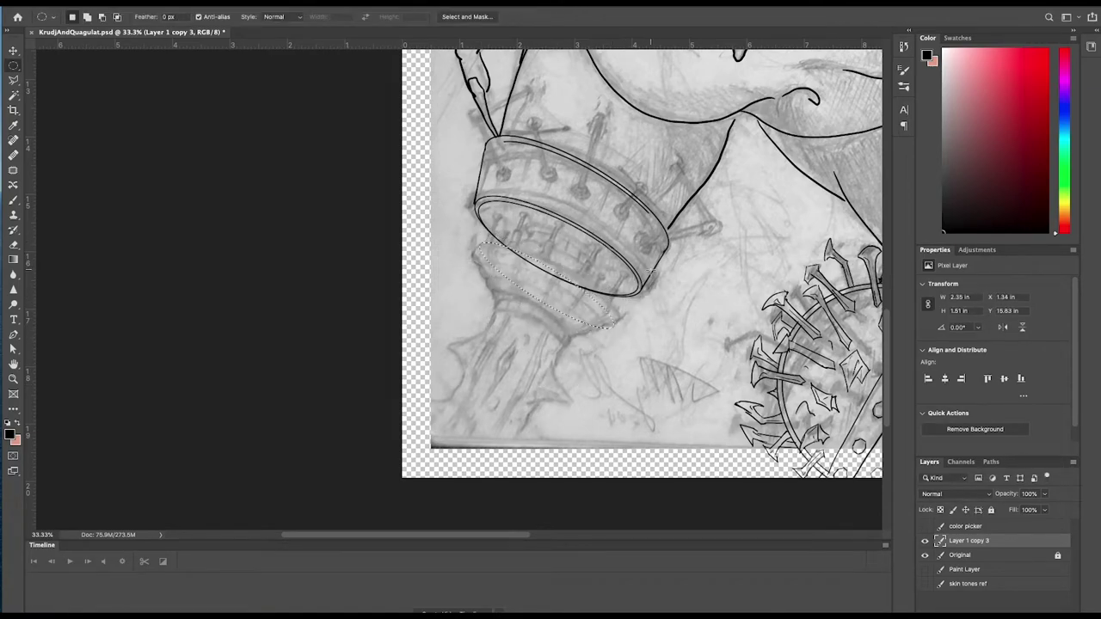
Fill the selection with black on a new layer, contract it by 4 pixels, delete the interior to leave an outline, and deselect
{"action": "key", "text": "alt+shift+super+n"}
{"action": "key", "text": "g"}
{"action": "left_click", "coordinate": [582, 303]}
{"action": "left_click", "coordinate": [233, 2]}
{"action": "mouse_move", "coordinate": [258, 150]}
{"action": "left_click", "coordinate": [402, 183]}
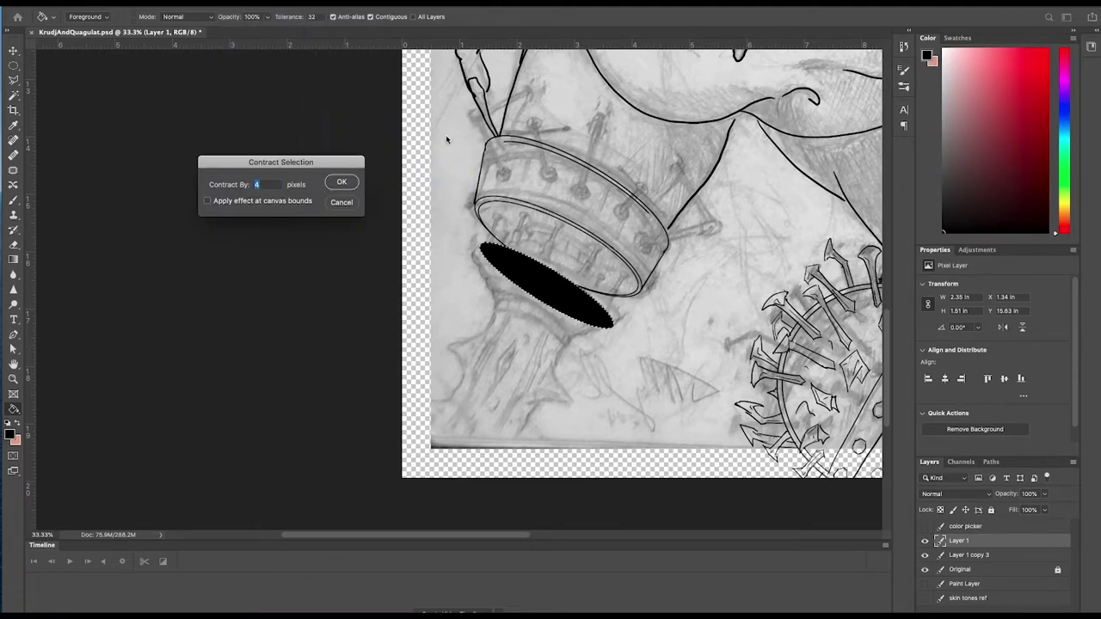
{"action": "key", "text": "Return"}
{"action": "key", "text": "Delete"}
{"action": "key", "text": "super+d"}
Duplicate the cuff ellipse onto Layer 2, scale it down to about 1.84 by 1.09 in, and place it on the cuff's lower edge
{"action": "key", "text": "super+v"}
{"action": "key", "text": "super+z"}
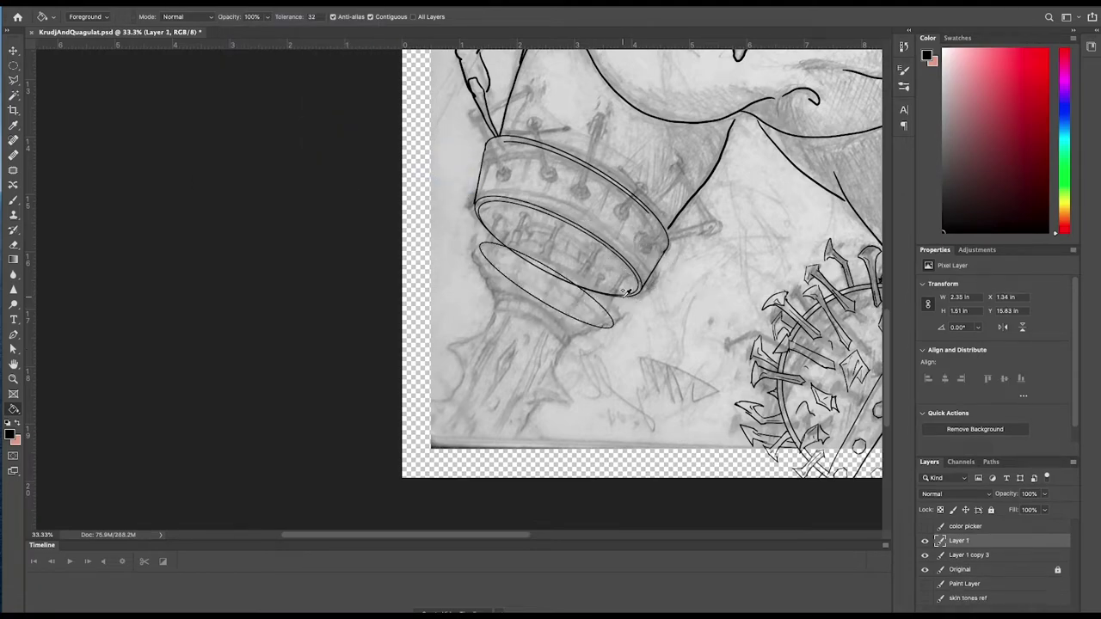
{"action": "key", "text": "super+v"}
{"action": "key", "text": "v"}
{"action": "left_click_drag", "start_coordinate": [713, 301], "coordinate": [612, 337]}
{"action": "key", "text": "super+t"}
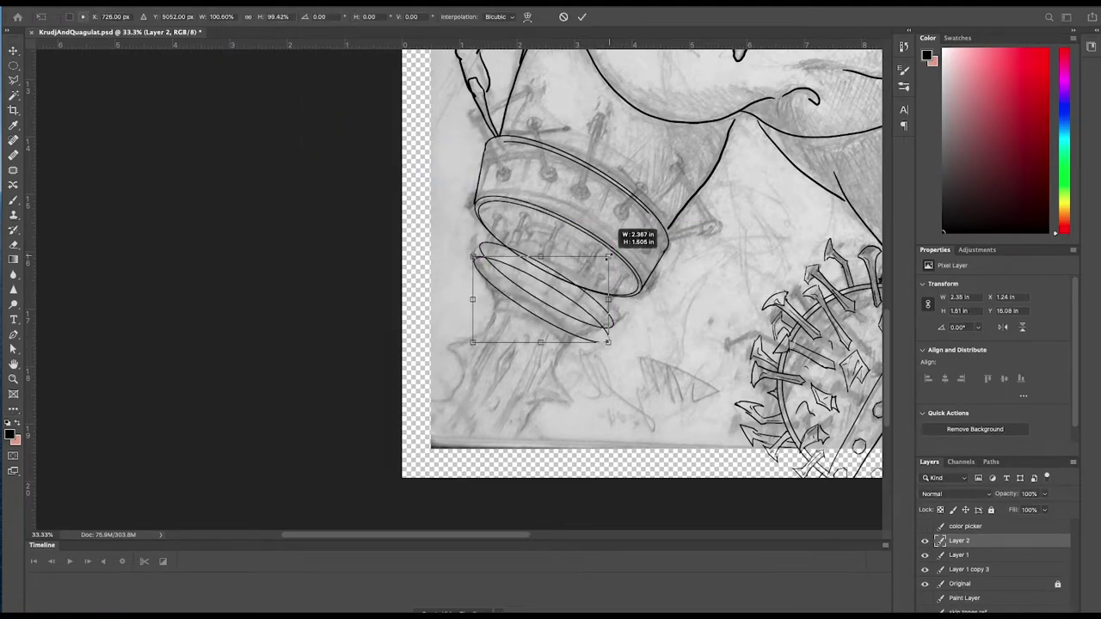
{"action": "left_click_drag", "start_coordinate": [608, 257], "coordinate": [580, 282]}
{"action": "key", "text": "Return"}
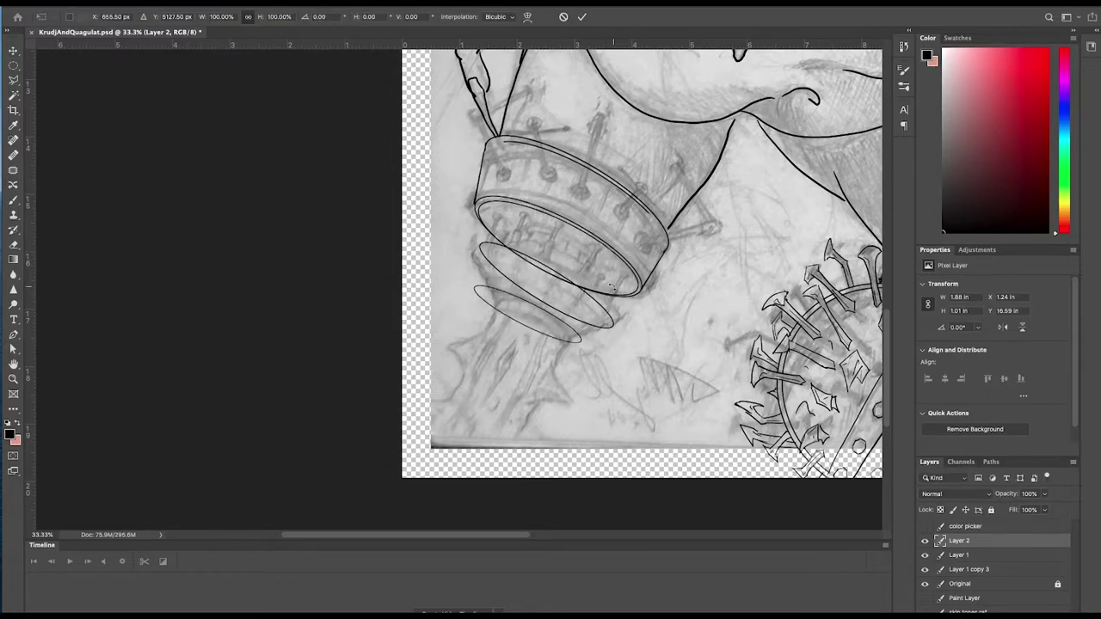
{"action": "left_click_drag", "start_coordinate": [577, 339], "coordinate": [583, 330]}
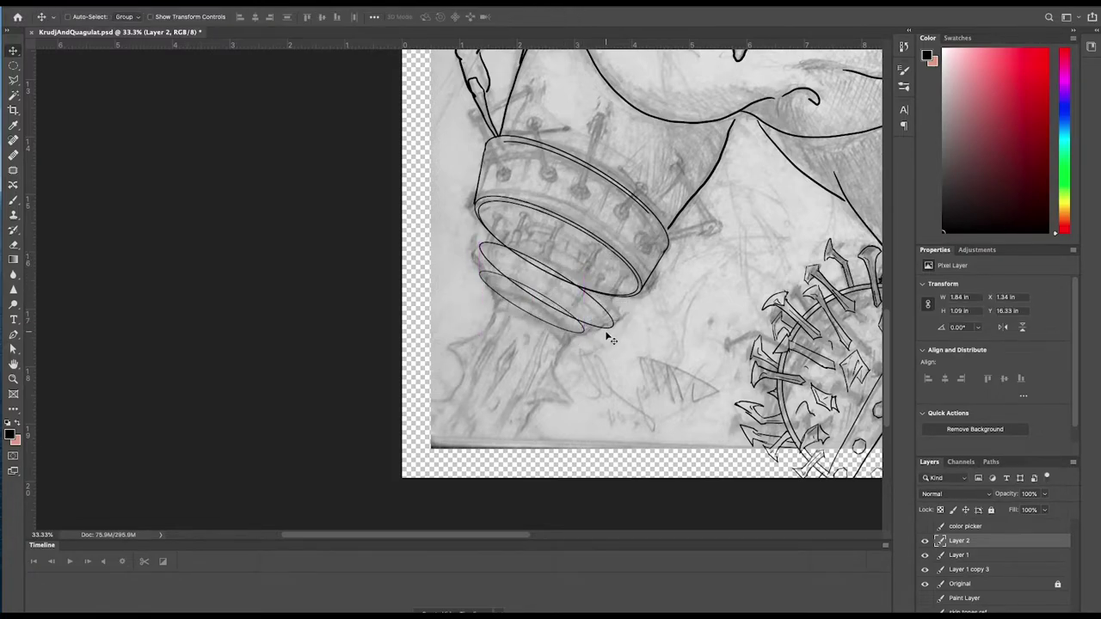
Ink the cuff's left side by filling a thin polygonal selection between the two ellipses' left ends with black, and deselect
{"action": "key", "text": "l"}
{"action": "left_click", "coordinate": [483, 248]}
{"action": "left_click", "coordinate": [482, 272]}
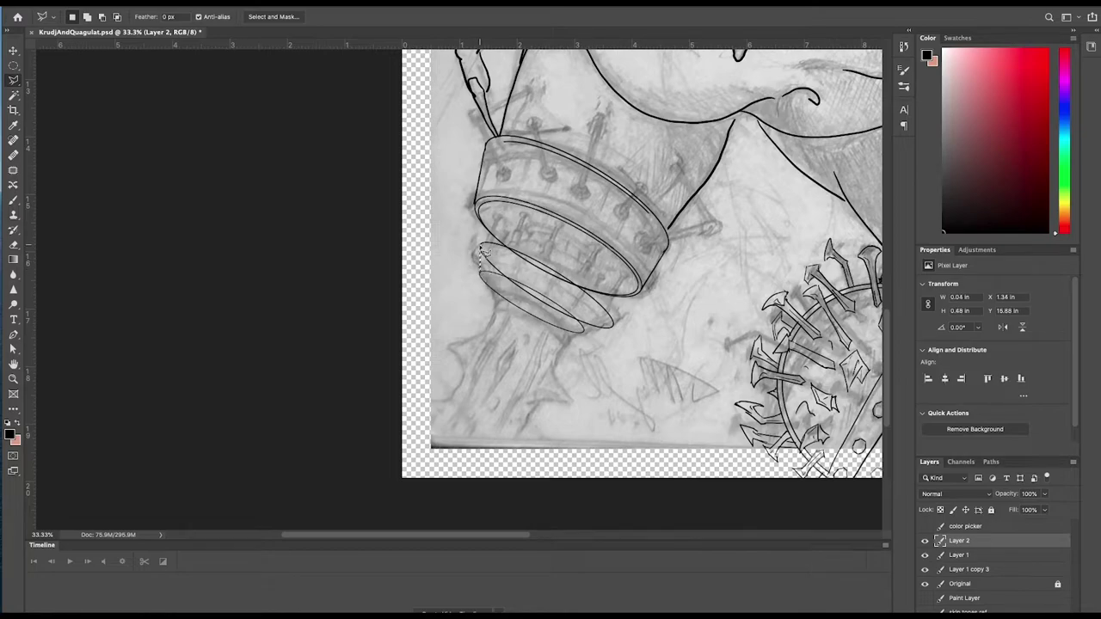
{"action": "left_click", "coordinate": [481, 246]}
{"action": "key", "text": "g"}
{"action": "left_click", "coordinate": [480, 257]}
{"action": "key", "text": "super+d"}
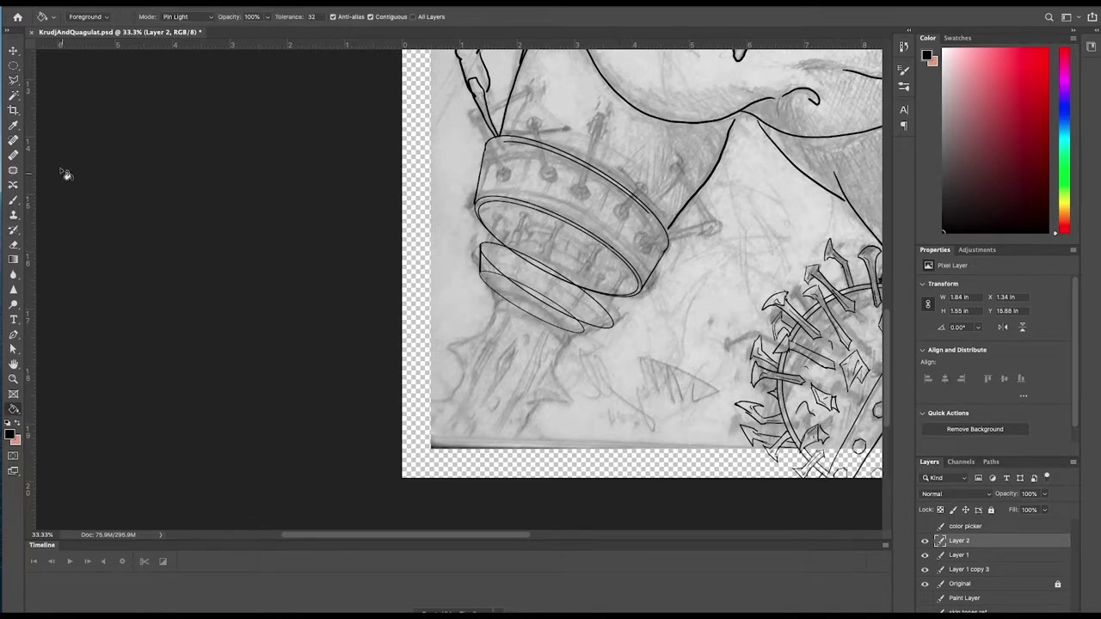
Ink the cuff's right side between the two ellipses the same way, and merge Layer 2, Layer 1 and Layer 1 copy 3
{"action": "key", "text": "l"}
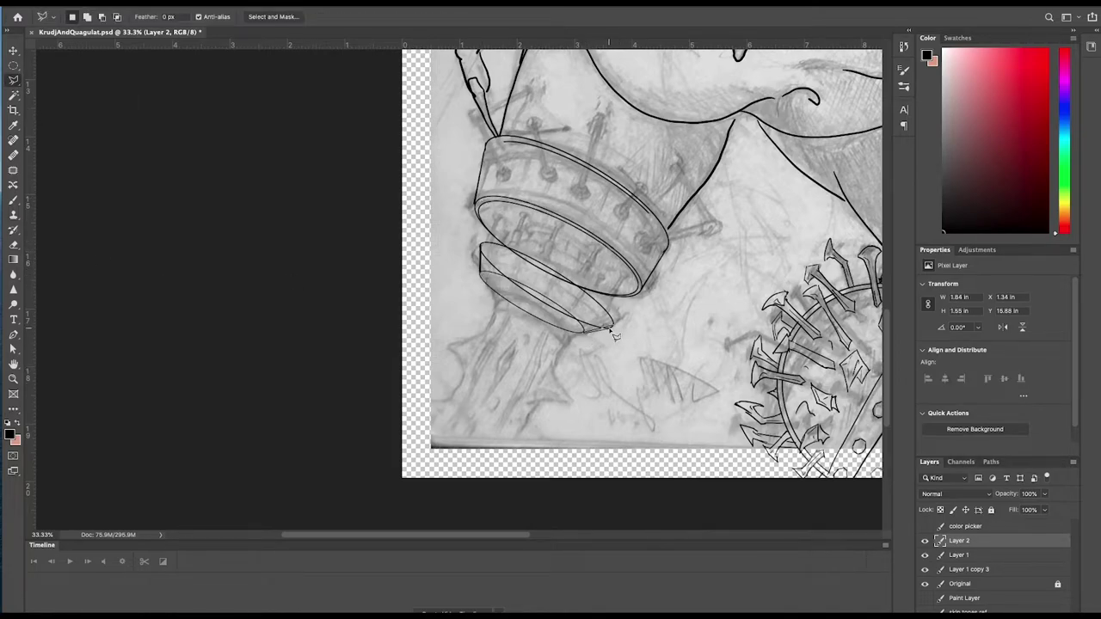
{"action": "key", "text": "g"}
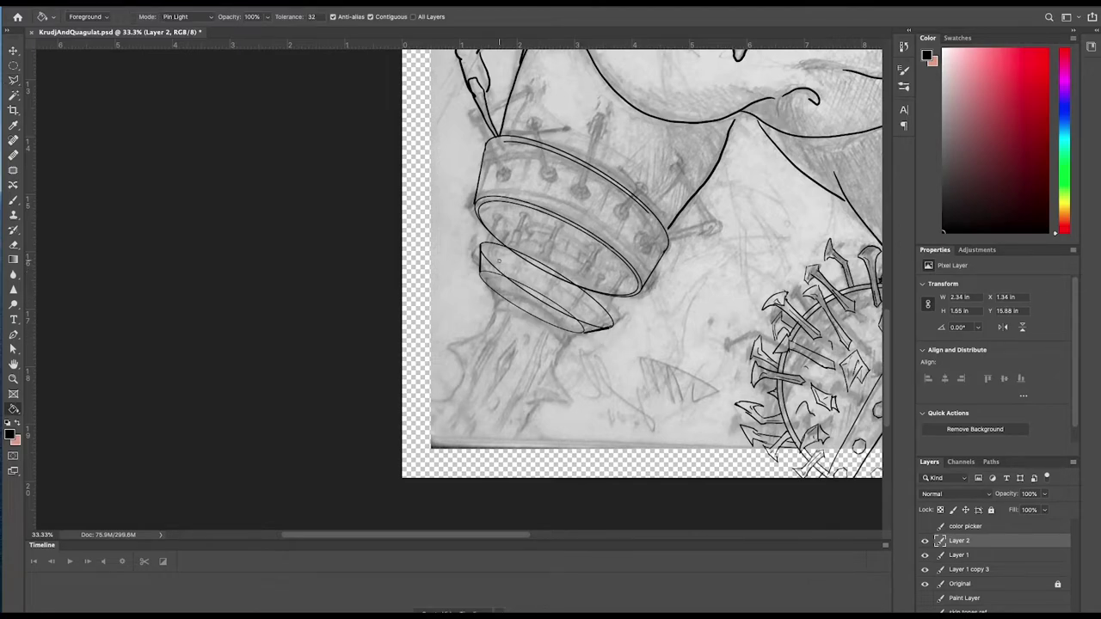
{"action": "left_click", "coordinate": [1015, 570], "text": "shift"}
{"action": "key", "text": "ctrl+e"}
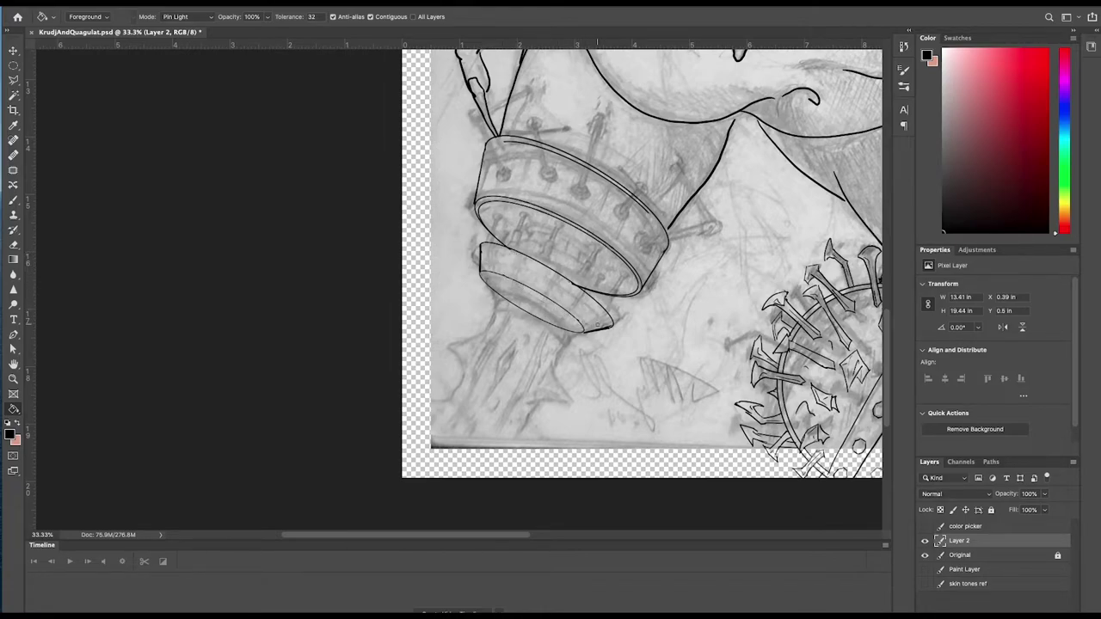
Ink the first two round-headed bolts from the left along the cuff's upper rim with the Brush
{"action": "left_click", "coordinate": [13, 200]}
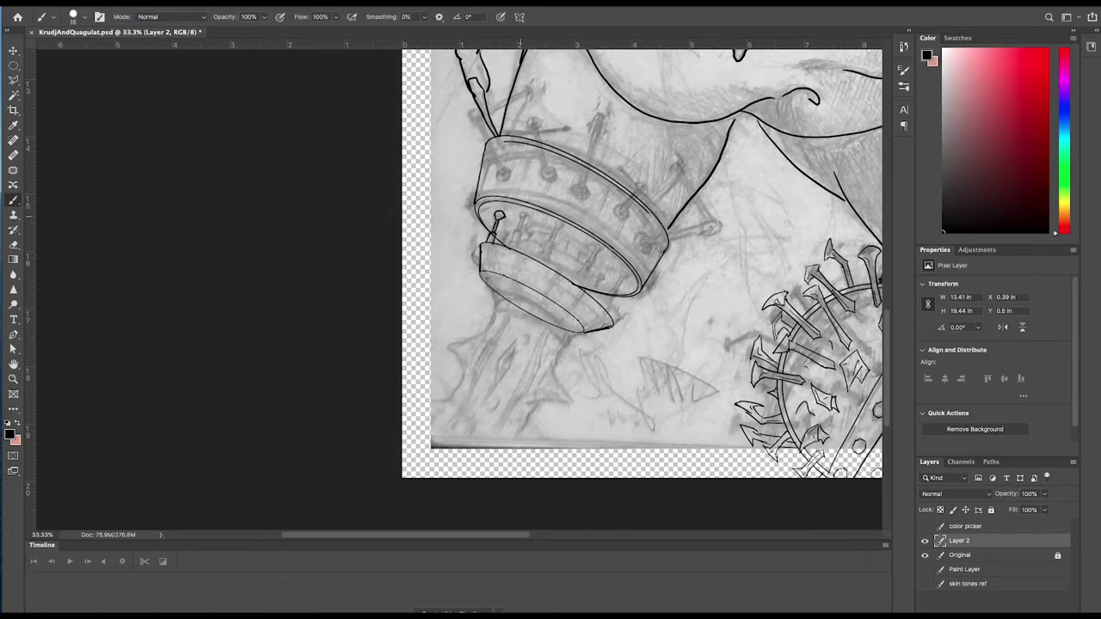
{"action": "key", "text": "super+equal"}
{"action": "key", "text": "super+equal"}
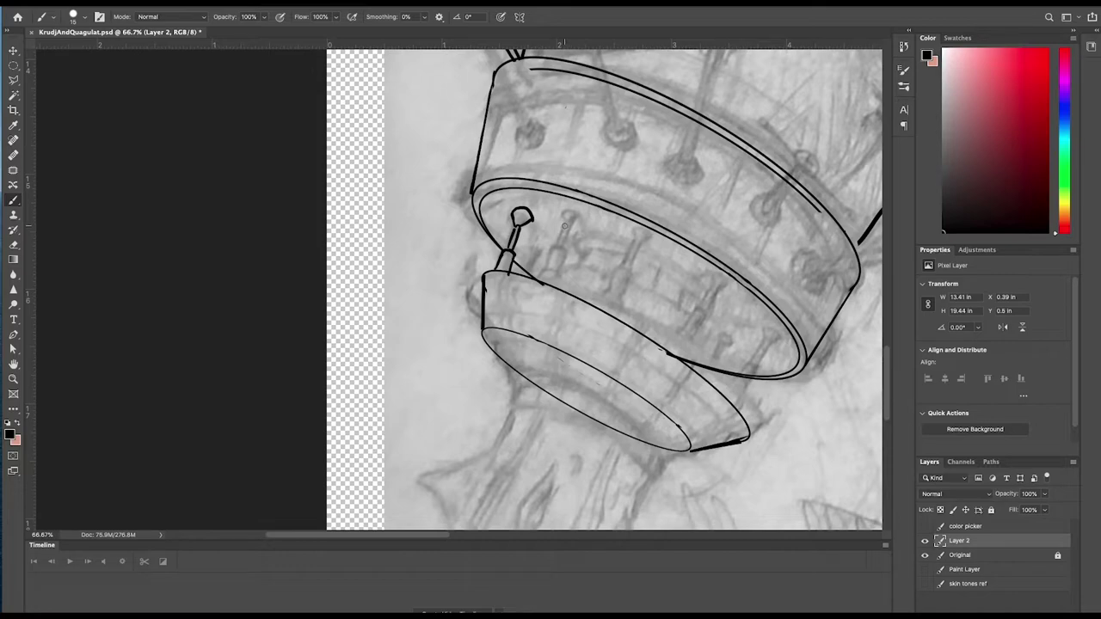
{"action": "left_click_drag", "start_coordinate": [540, 284], "coordinate": [569, 227]}
{"action": "left_click_drag", "start_coordinate": [561, 258], "coordinate": [576, 228]}
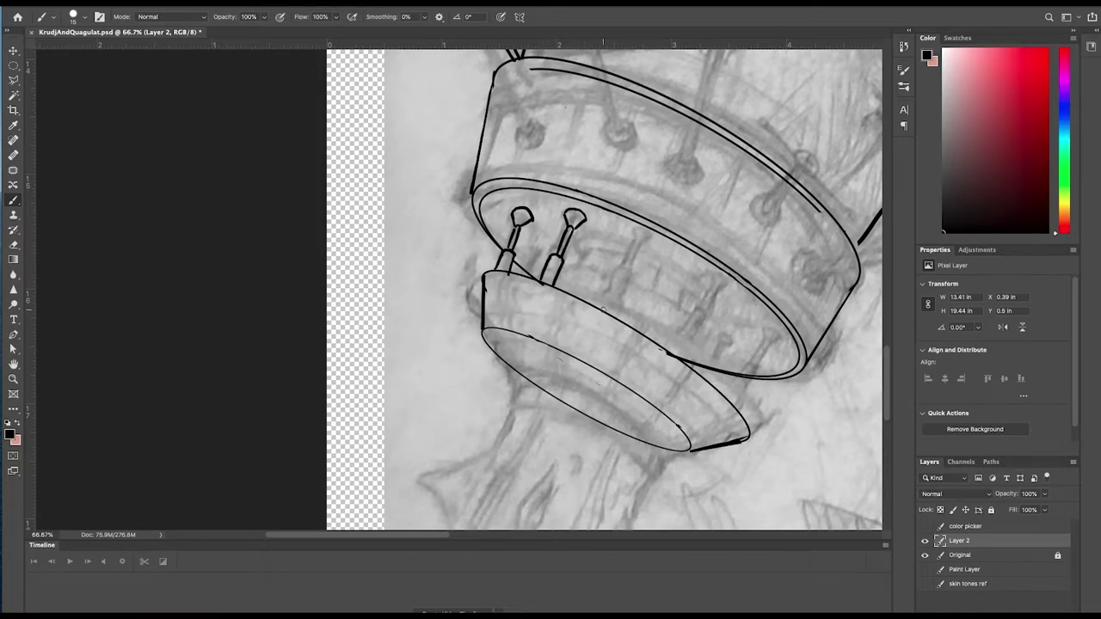
Ink the third bolt on the cuff's rim, undoing the first strokes and redrawing its head and shaft
{"action": "left_click_drag", "start_coordinate": [603, 311], "coordinate": [623, 272]}
{"action": "left_click_drag", "start_coordinate": [623, 272], "coordinate": [615, 313]}
{"action": "left_click_drag", "start_coordinate": [634, 261], "coordinate": [644, 242]}
{"action": "mouse_move", "coordinate": [649, 244]}
{"action": "left_mouse_down"}
{"action": "mouse_move", "coordinate": [639, 269]}
{"action": "mouse_move", "coordinate": [655, 244]}
{"action": "left_mouse_up"}
{"action": "key", "text": "super+z"}
{"action": "key", "text": "super+z"}
{"action": "key", "text": "super+z"}
{"action": "key", "text": "super+z"}
{"action": "left_click_drag", "start_coordinate": [655, 244], "coordinate": [648, 255]}
{"action": "left_click_drag", "start_coordinate": [637, 241], "coordinate": [648, 254]}
{"action": "left_click_drag", "start_coordinate": [638, 250], "coordinate": [629, 269]}
{"action": "left_click_drag", "start_coordinate": [646, 254], "coordinate": [637, 272]}
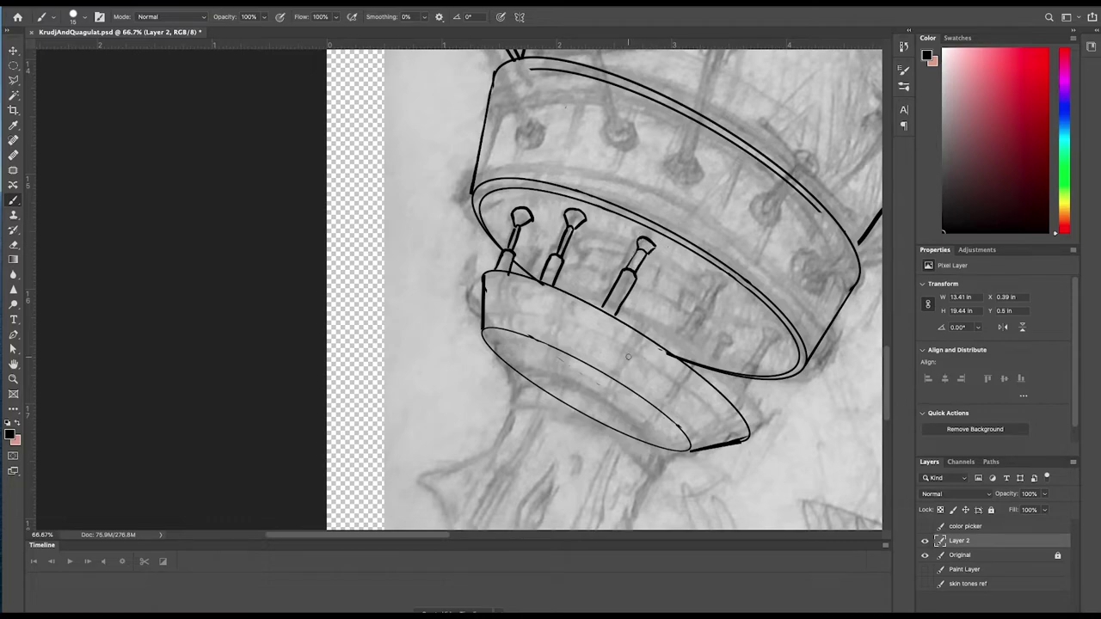
Ink the remaining two large bolts and the small one between them at the right end of the cuff's rim
{"action": "mouse_move", "coordinate": [711, 290]}
{"action": "left_mouse_down"}
{"action": "mouse_move", "coordinate": [727, 288]}
{"action": "mouse_move", "coordinate": [670, 353]}
{"action": "mouse_move", "coordinate": [689, 356]}
{"action": "left_mouse_up"}
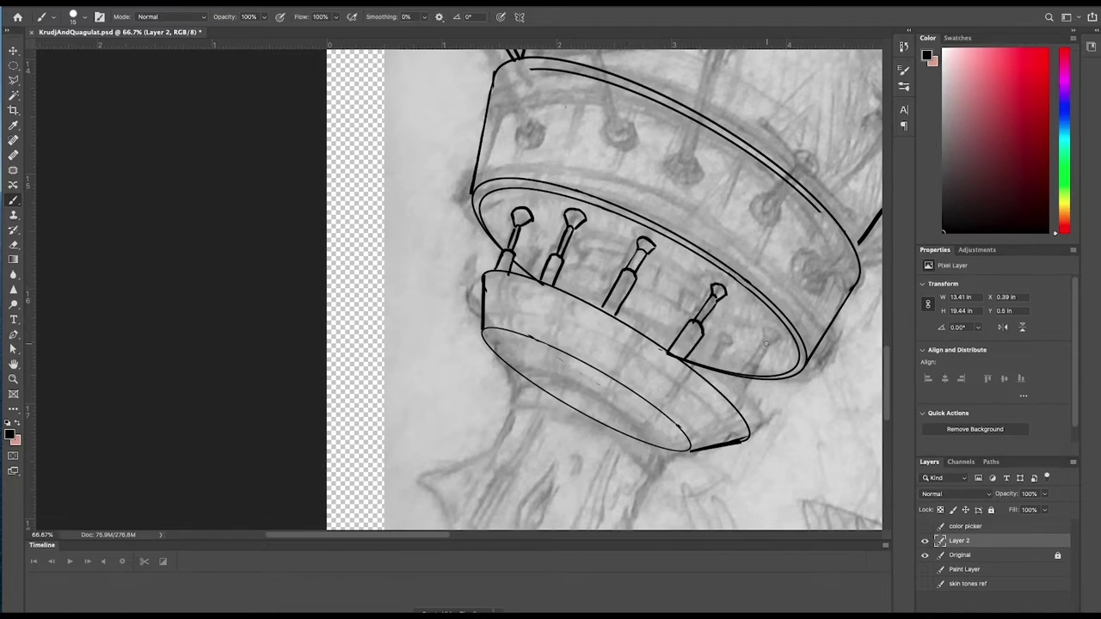
{"action": "mouse_move", "coordinate": [764, 342]}
{"action": "left_mouse_down"}
{"action": "mouse_move", "coordinate": [779, 333]}
{"action": "mouse_move", "coordinate": [733, 404]}
{"action": "mouse_move", "coordinate": [739, 374]}
{"action": "left_mouse_up"}
{"action": "mouse_move", "coordinate": [668, 355]}
{"action": "left_mouse_down"}
{"action": "mouse_move", "coordinate": [707, 362]}
{"action": "mouse_move", "coordinate": [704, 376]}
{"action": "mouse_move", "coordinate": [728, 368]}
{"action": "mouse_move", "coordinate": [716, 384]}
{"action": "left_mouse_up"}
{"action": "key", "text": "ctrl+z"}
{"action": "key", "text": "ctrl+z"}
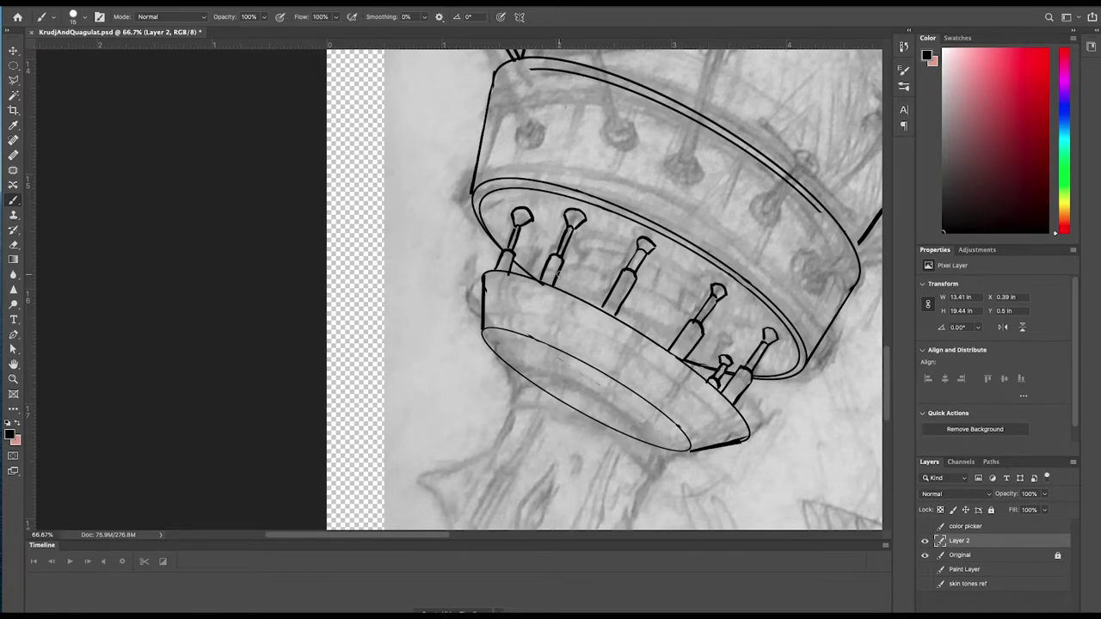
Replace the freehand curve behind the bolts with a tilted elliptical selection of about 1.73 by 0.99 in inside the collar opening
{"action": "mouse_move", "coordinate": [713, 384]}
{"action": "left_mouse_down"}
{"action": "mouse_move", "coordinate": [685, 323]}
{"action": "mouse_move", "coordinate": [613, 270]}
{"action": "mouse_move", "coordinate": [522, 273]}
{"action": "left_mouse_up"}
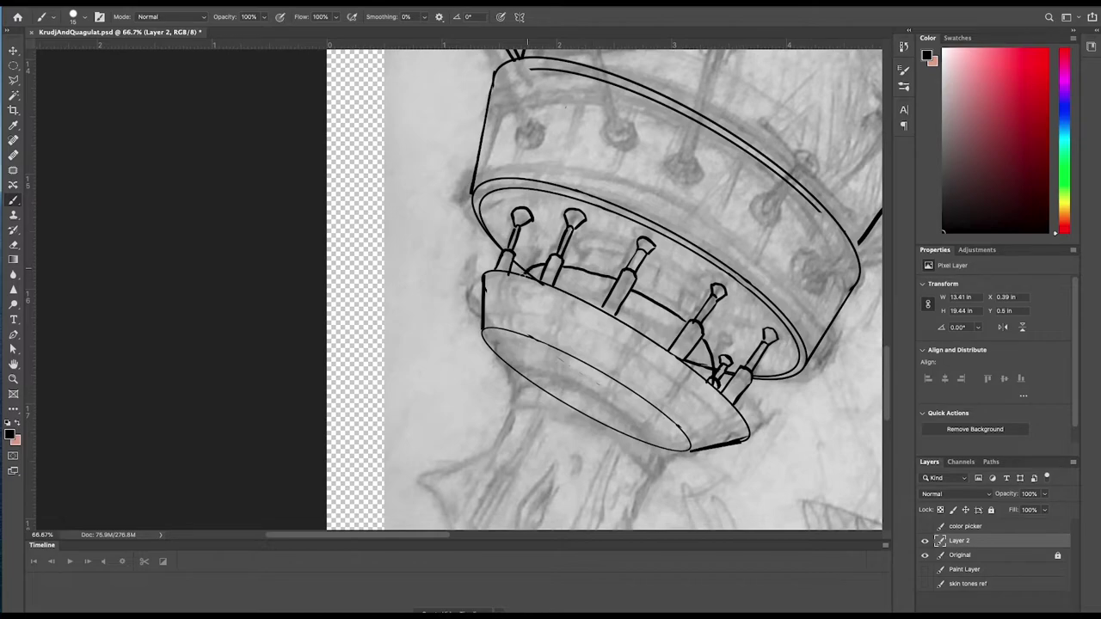
{"action": "key", "text": "ctrl+z"}
{"action": "left_click", "coordinate": [13, 65]}
{"action": "left_click_drag", "start_coordinate": [538, 230], "coordinate": [689, 323]}
{"action": "left_click", "coordinate": [233, 3]}
{"action": "left_click", "coordinate": [333, 198]}
{"action": "left_click_drag", "start_coordinate": [506, 271], "coordinate": [534, 236]}
{"action": "left_click_drag", "start_coordinate": [714, 320], "coordinate": [745, 334]}
{"action": "left_click_drag", "start_coordinate": [621, 328], "coordinate": [630, 307]}
{"action": "mouse_move", "coordinate": [740, 312]}
{"action": "left_mouse_down"}
{"action": "mouse_move", "coordinate": [769, 298]}
{"action": "mouse_move", "coordinate": [733, 325]}
{"action": "left_mouse_up"}
{"action": "key", "text": "Return"}
Fill the elliptical selection inside the collar with black on a new layer
{"action": "key", "text": "alt+shift+super+n"}
{"action": "key", "text": "g"}
{"action": "left_click", "coordinate": [680, 284]}
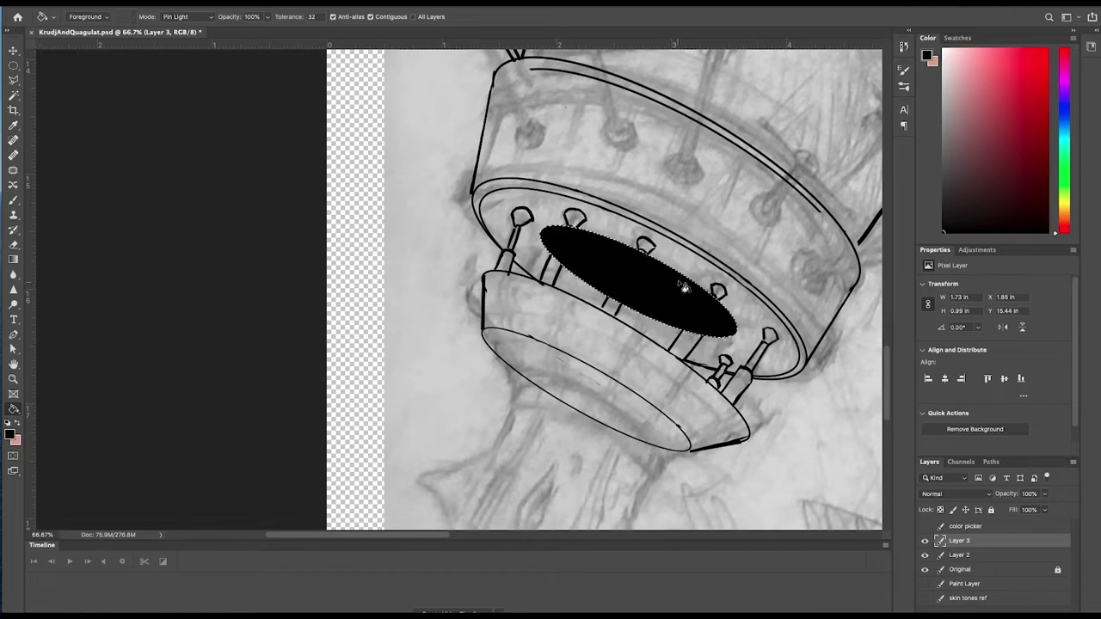
{"action": "left_click", "coordinate": [233, 2]}
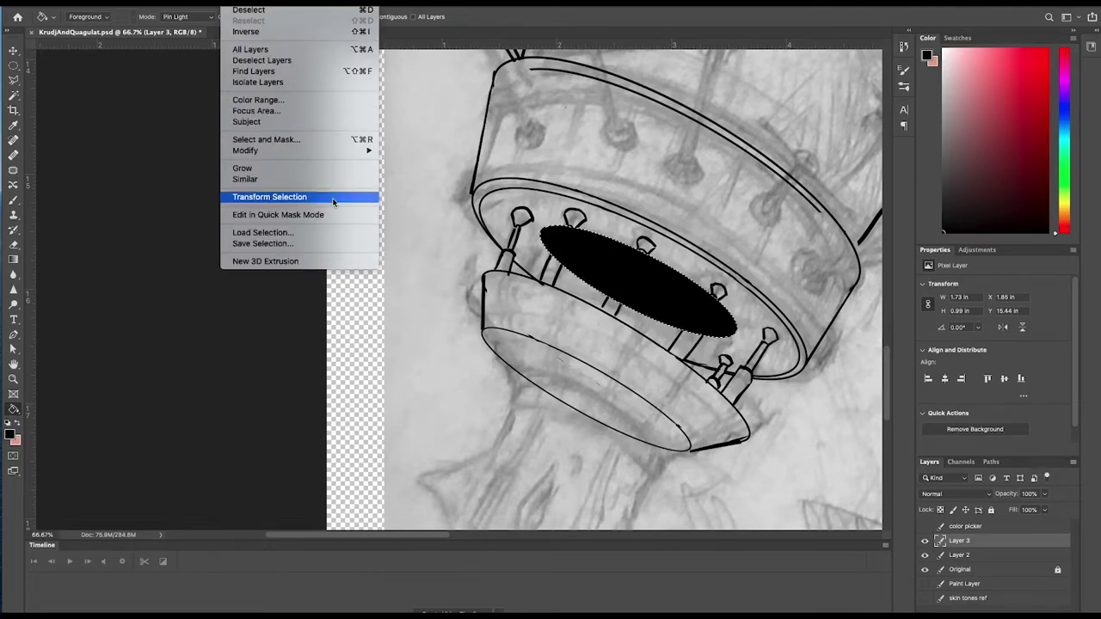
{"action": "mouse_move", "coordinate": [344, 151]}
{"action": "left_click", "coordinate": [419, 195]}
{"action": "key", "text": "shift+F6"}
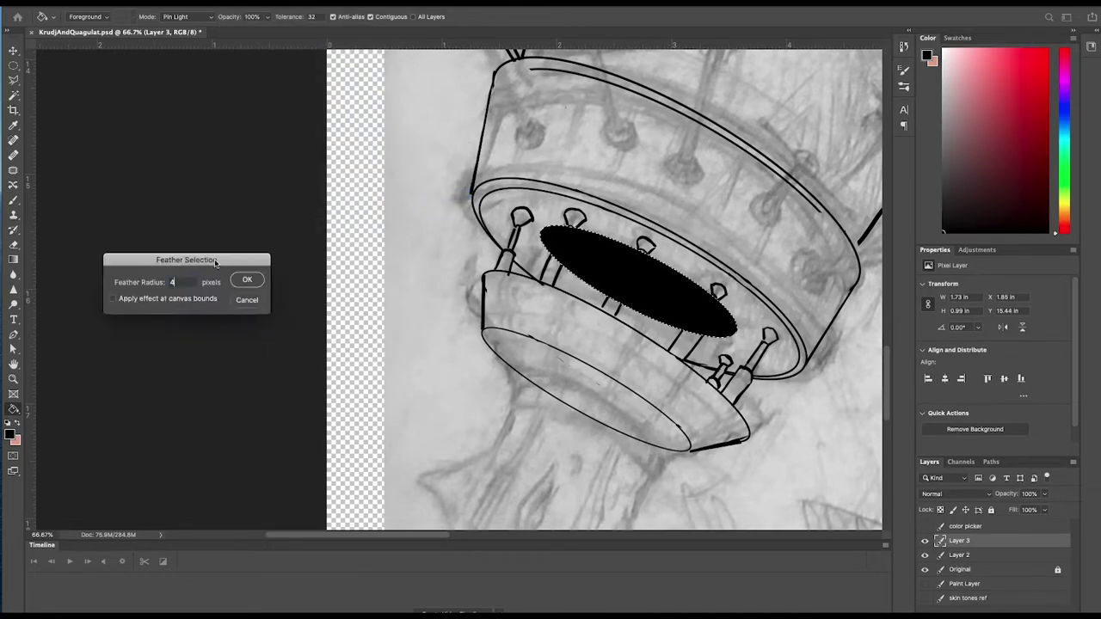
{"action": "left_click", "coordinate": [232, 280]}
{"action": "left_click", "coordinate": [250, 0]}
{"action": "mouse_move", "coordinate": [344, 151]}
{"action": "left_click", "coordinate": [428, 185]}
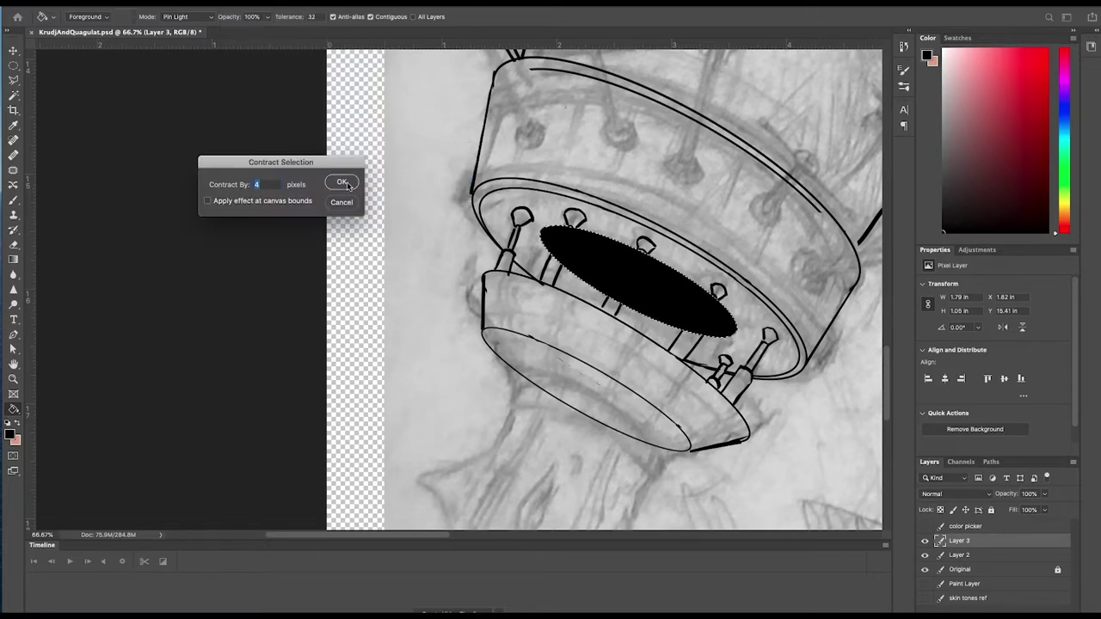
{"action": "left_click", "coordinate": [341, 182]}
{"action": "key", "text": "BackSpace"}
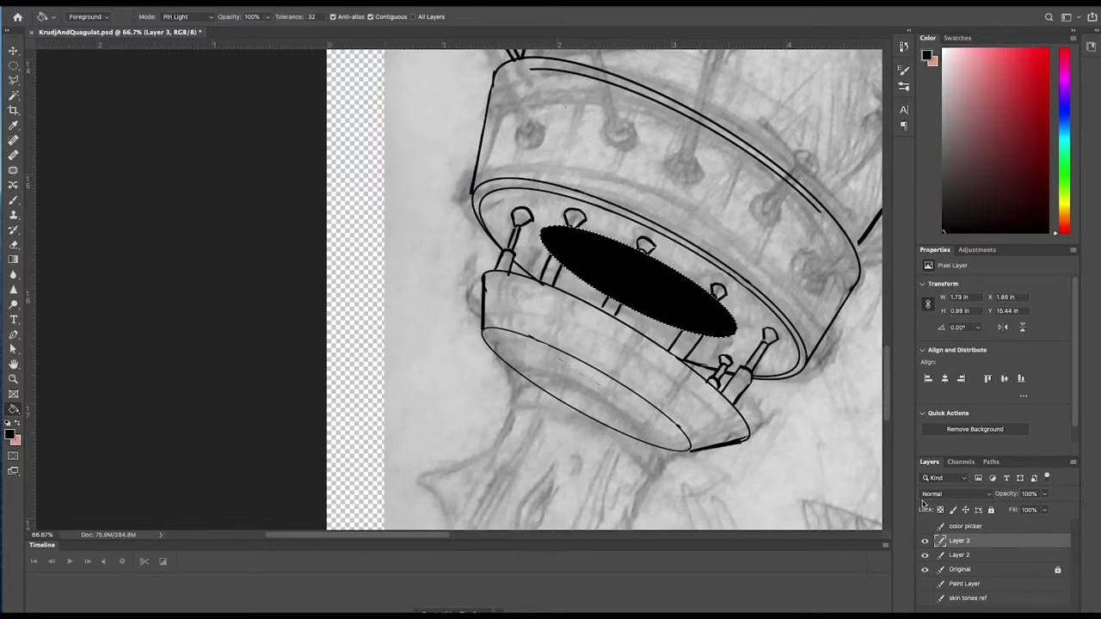
Contract the selection by 4 pixels, delete the black interior to leave an inner ring outline, and deselect
{"action": "left_click", "coordinate": [139, 2]}
{"action": "mouse_move", "coordinate": [240, 1]}
{"action": "mouse_move", "coordinate": [327, 151]}
{"action": "left_click", "coordinate": [411, 184]}
{"action": "left_click", "coordinate": [342, 182]}
{"action": "key", "text": "BackSpace"}
{"action": "key", "text": "ctrl+d"}
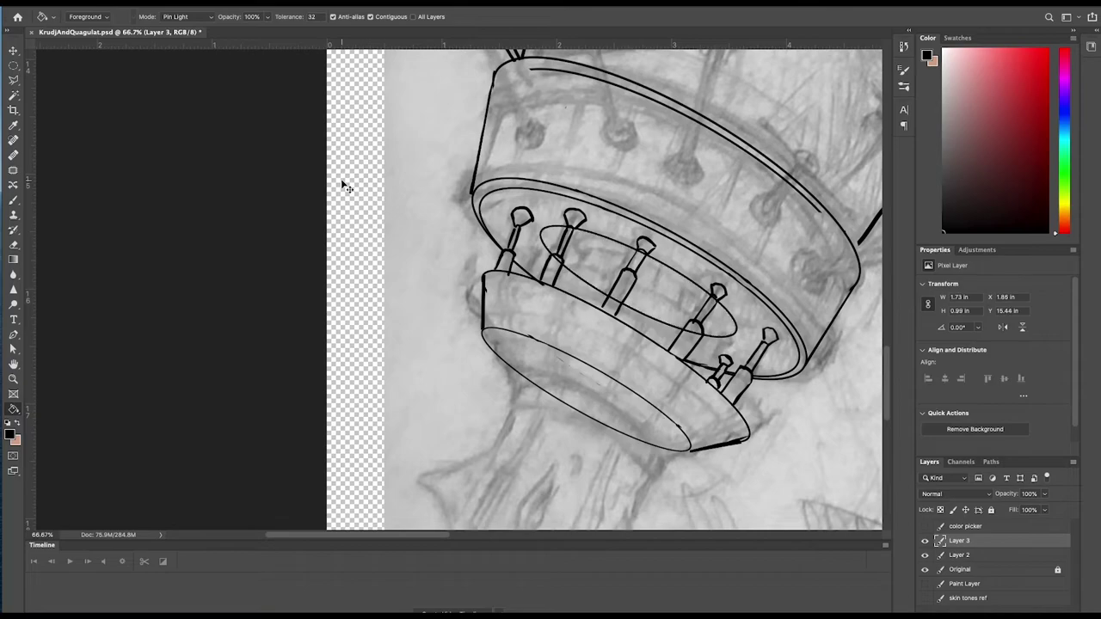
Duplicate the inner ring and place the copy lower, against the cuff's upper rim
{"action": "key", "text": "ctrl+j"}
{"action": "key", "text": "v"}
{"action": "left_click_drag", "start_coordinate": [741, 336], "coordinate": [717, 381]}
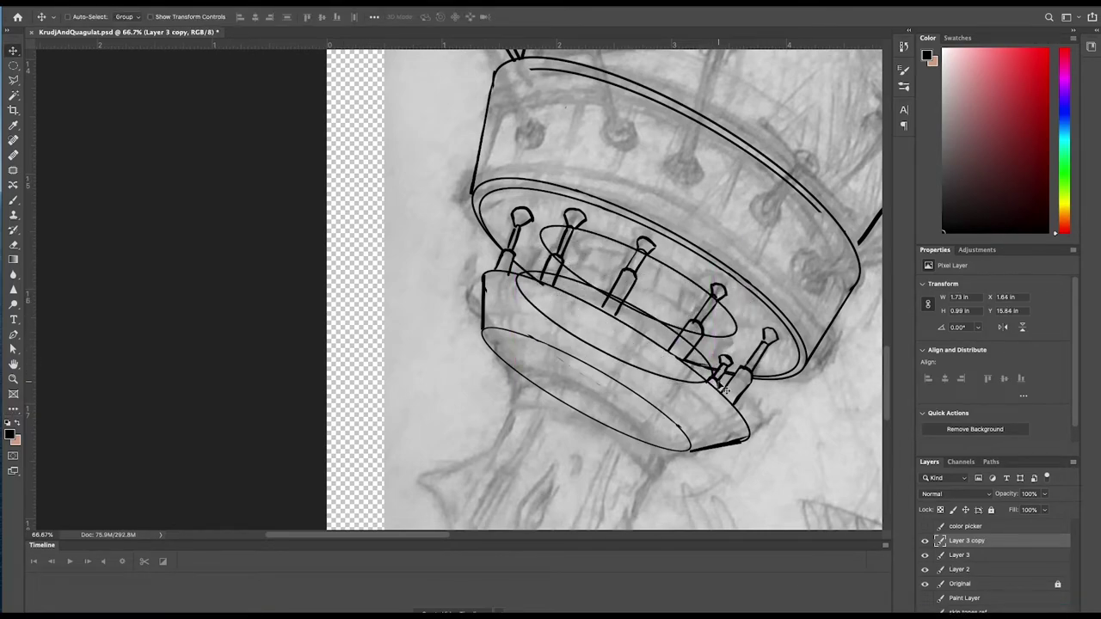
Duplicate Layer 3, shrink the copy to about 1.65 by 0.94 in, and position it inside the upper inner ring
{"action": "left_click", "coordinate": [959, 555]}
{"action": "key", "text": "ctrl+j"}
{"action": "key", "text": "ctrl+t"}
{"action": "left_click_drag", "start_coordinate": [739, 224], "coordinate": [731, 230]}
{"action": "key", "text": "Return"}
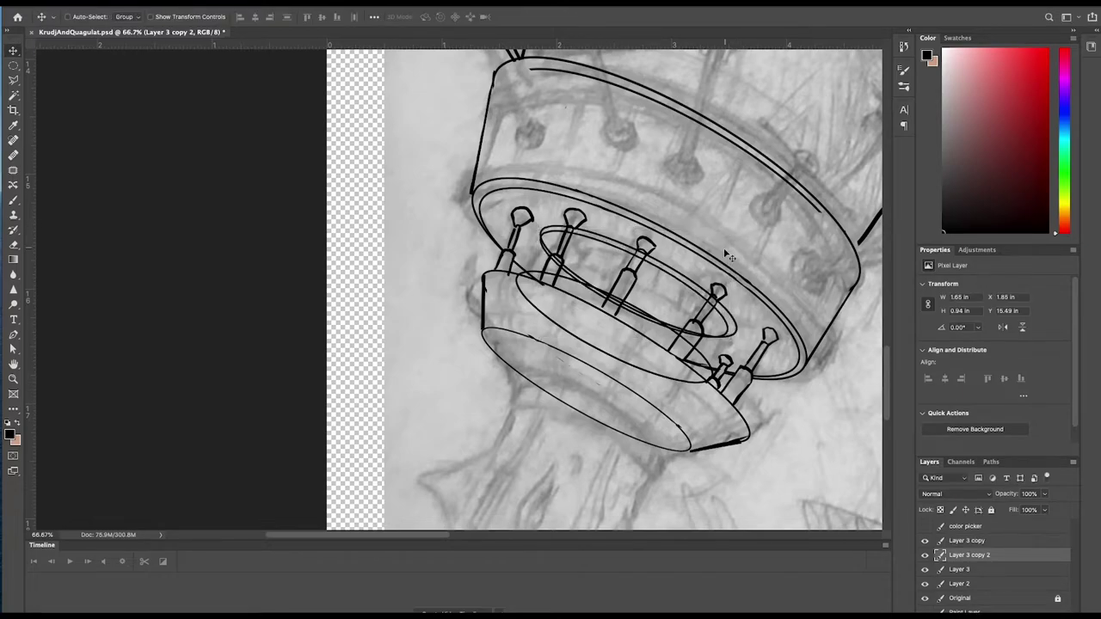
{"action": "left_click_drag", "start_coordinate": [701, 300], "coordinate": [707, 297]}
Connect the two inner rings with side lines to form a cylinder and erase the ring segments hidden behind the bolts
{"action": "left_click", "coordinate": [13, 80]}
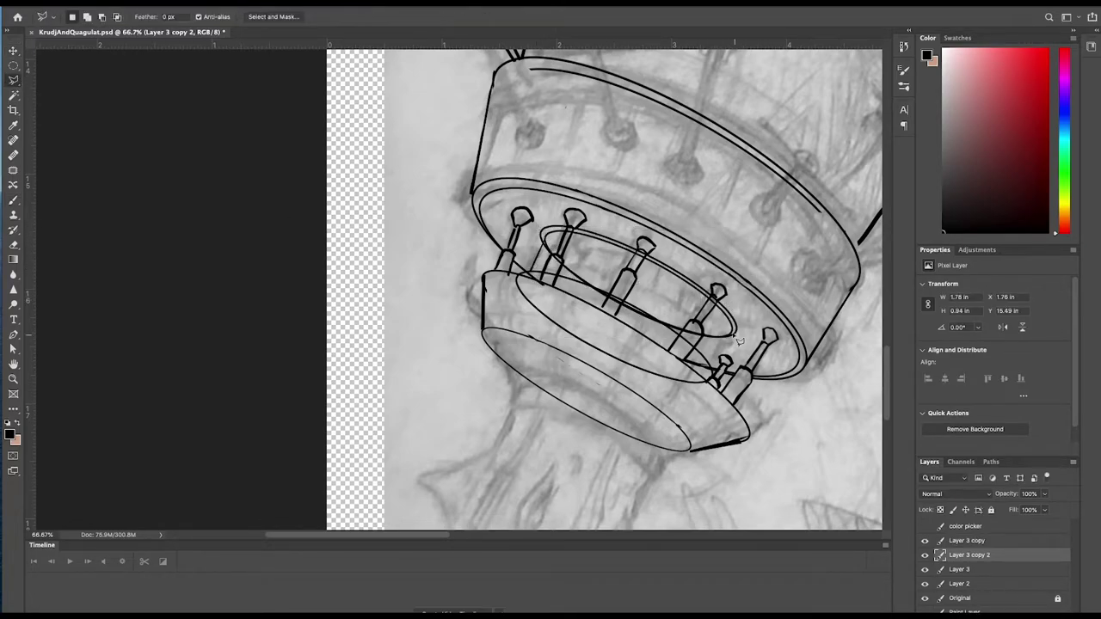
{"action": "key", "text": "b"}
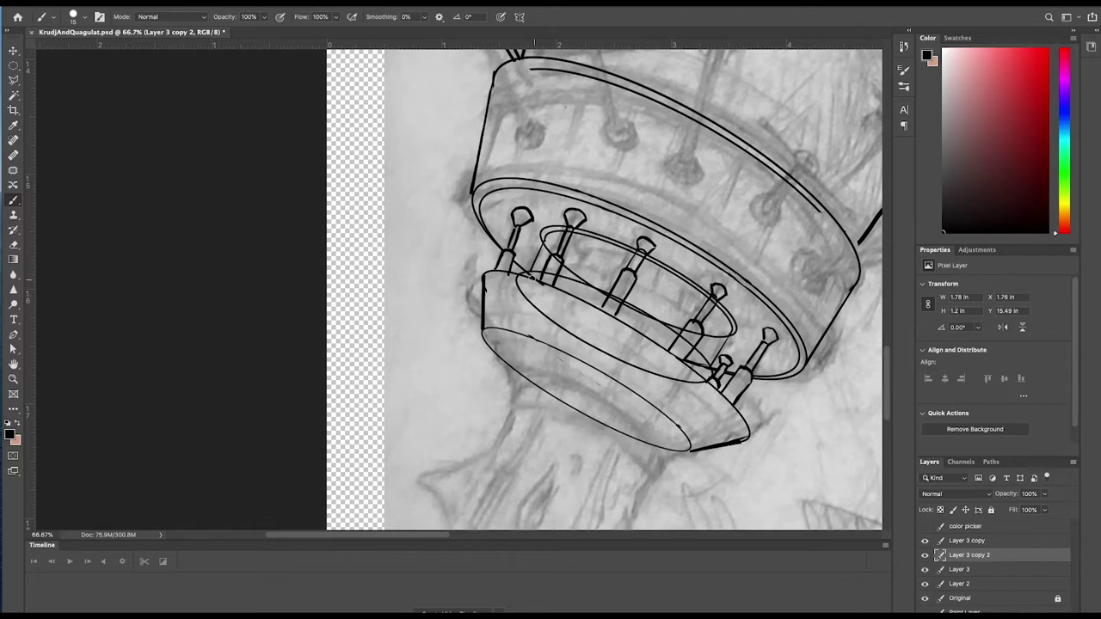
{"action": "left_click", "coordinate": [1010, 541]}
{"action": "left_click_drag", "start_coordinate": [627, 302], "coordinate": [669, 327]}
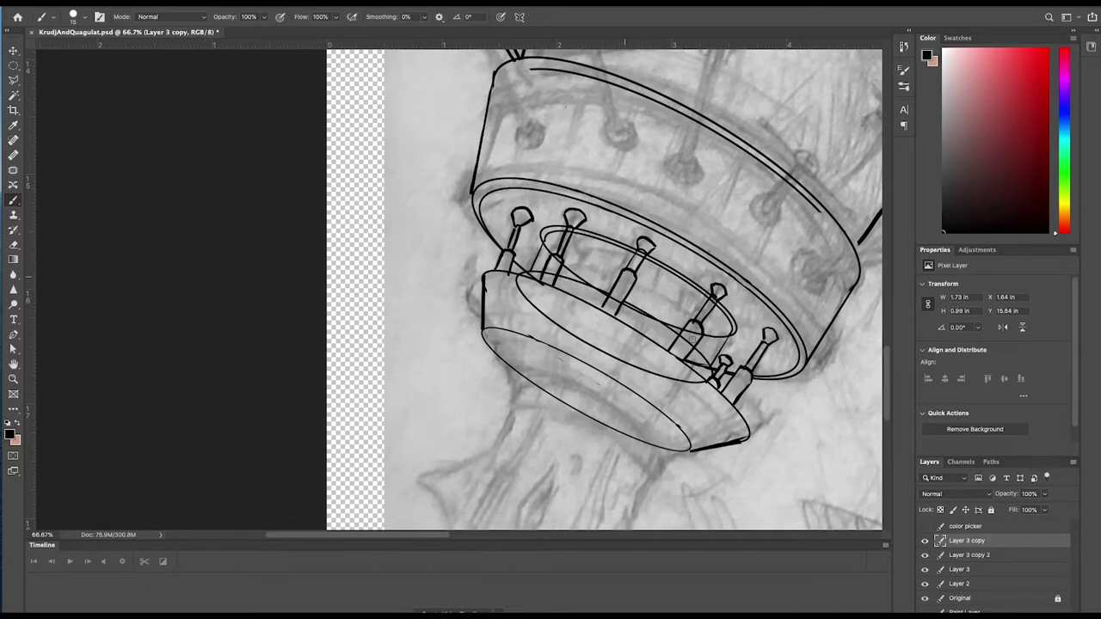
{"action": "left_click", "coordinate": [972, 571]}
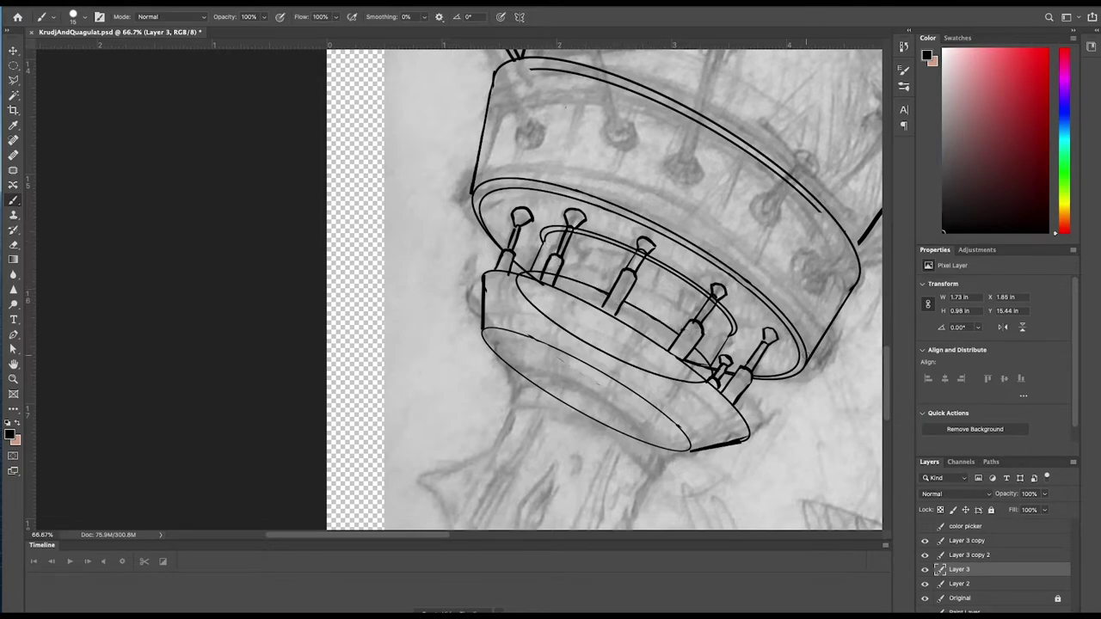
Merge Layer 3 copy, Layer 3 copy 2, Layer 3 and Layer 2 into one line-art layer
{"action": "left_click", "coordinate": [982, 541]}
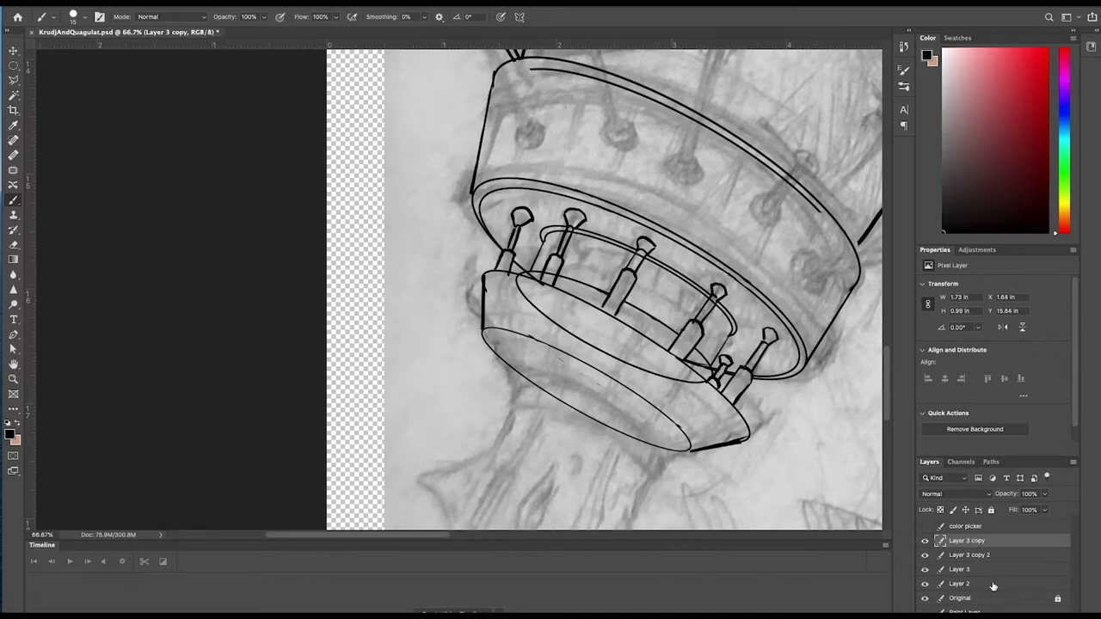
{"action": "left_click", "coordinate": [993, 585], "text": "shift"}
{"action": "key", "text": "super+e"}
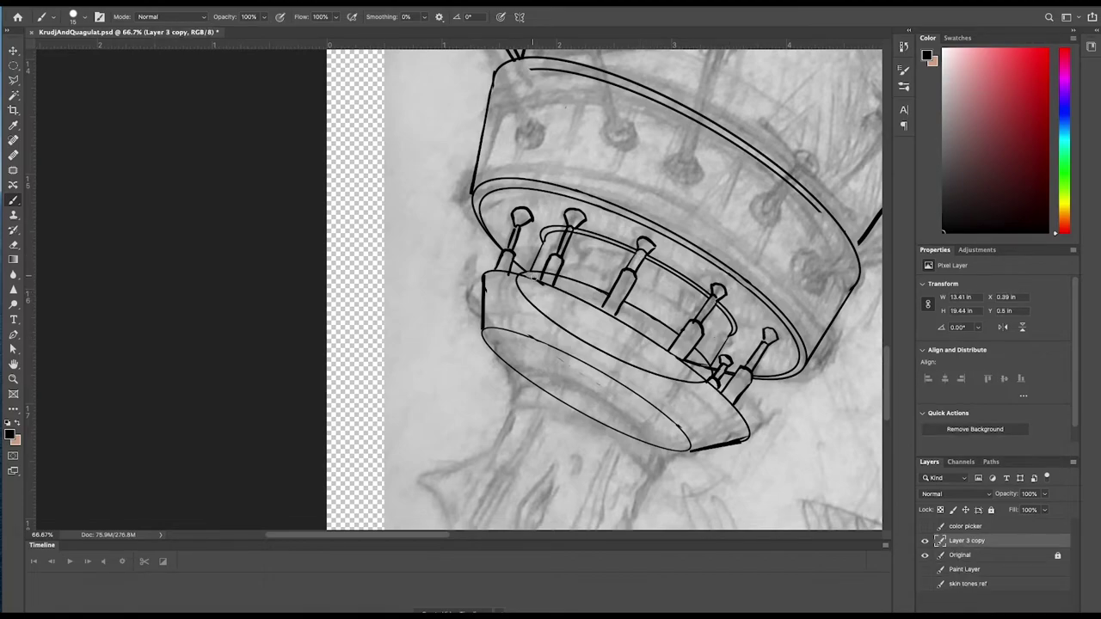
Erase the lower inner ring's lines that cross the front face of the cuff
{"action": "mouse_move", "coordinate": [529, 301]}
{"action": "left_mouse_down"}
{"action": "mouse_move", "coordinate": [516, 277]}
{"action": "mouse_move", "coordinate": [556, 324]}
{"action": "mouse_move", "coordinate": [678, 379]}
{"action": "left_mouse_up"}
{"action": "left_click_drag", "start_coordinate": [746, 445], "coordinate": [697, 447]}
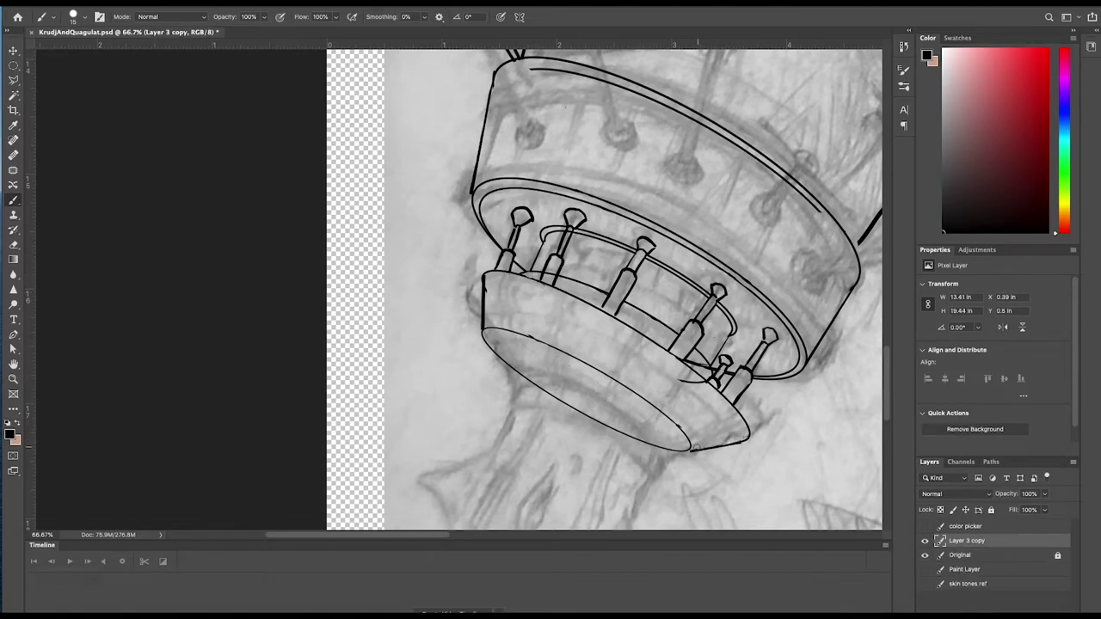
{"action": "left_click_drag", "start_coordinate": [680, 381], "coordinate": [703, 384]}
{"action": "left_click_drag", "start_coordinate": [688, 361], "coordinate": [705, 368]}
Ink two curved ridge lines across the cuff and round its ends into stacked bulging bands
{"action": "left_click_drag", "start_coordinate": [568, 231], "coordinate": [576, 229]}
{"action": "mouse_move", "coordinate": [696, 450]}
{"action": "left_mouse_down"}
{"action": "mouse_move", "coordinate": [503, 315]}
{"action": "mouse_move", "coordinate": [645, 351]}
{"action": "mouse_move", "coordinate": [708, 449]}
{"action": "left_mouse_up"}
{"action": "left_click_drag", "start_coordinate": [482, 315], "coordinate": [478, 334]}
{"action": "left_click_drag", "start_coordinate": [685, 450], "coordinate": [748, 431]}
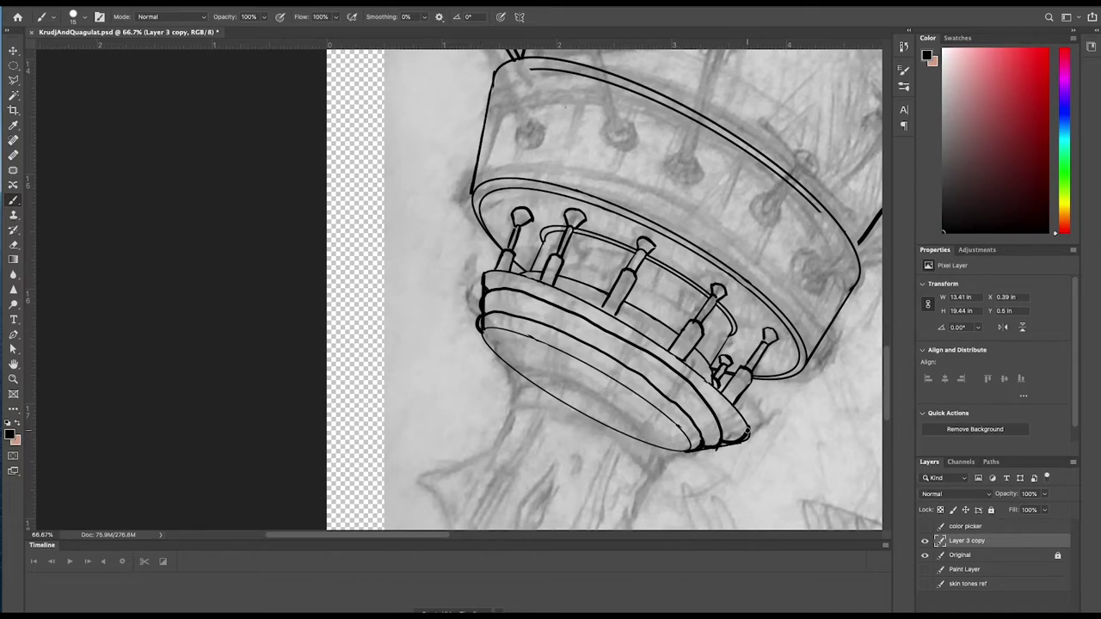
{"action": "left_click_drag", "start_coordinate": [487, 277], "coordinate": [486, 310]}
{"action": "left_click_drag", "start_coordinate": [485, 319], "coordinate": [484, 329]}
{"action": "left_click_drag", "start_coordinate": [705, 451], "coordinate": [751, 425]}
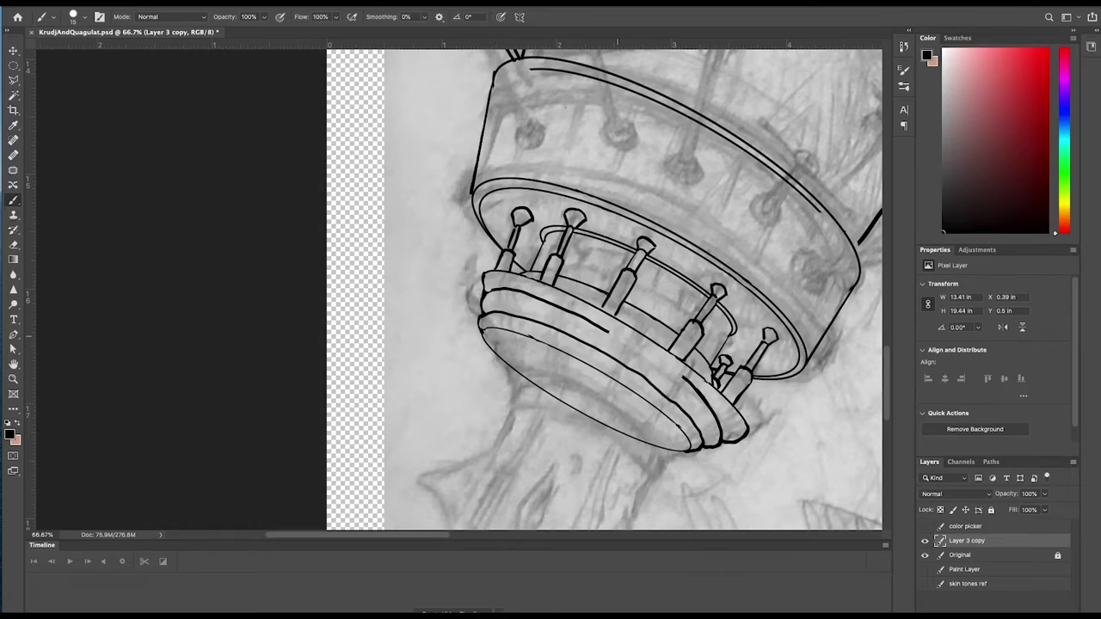
With a 10 px brush, close the gap in the cuff's upper ridge line and draw thin vertical lines along the inner cylinder
{"action": "key", "text": "bracketleft"}
{"action": "left_click_drag", "start_coordinate": [605, 331], "coordinate": [641, 351]}
{"action": "key", "text": "ctrl+z"}
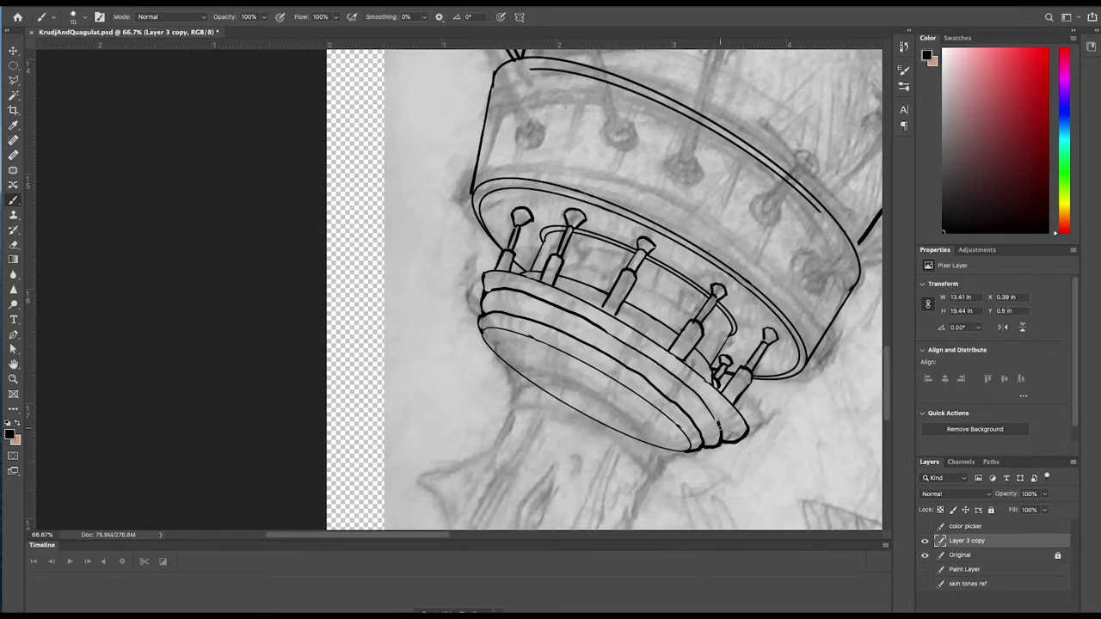
{"action": "mouse_move", "coordinate": [540, 232]}
{"action": "left_mouse_down"}
{"action": "mouse_move", "coordinate": [629, 269]}
{"action": "mouse_move", "coordinate": [719, 344]}
{"action": "left_mouse_up"}
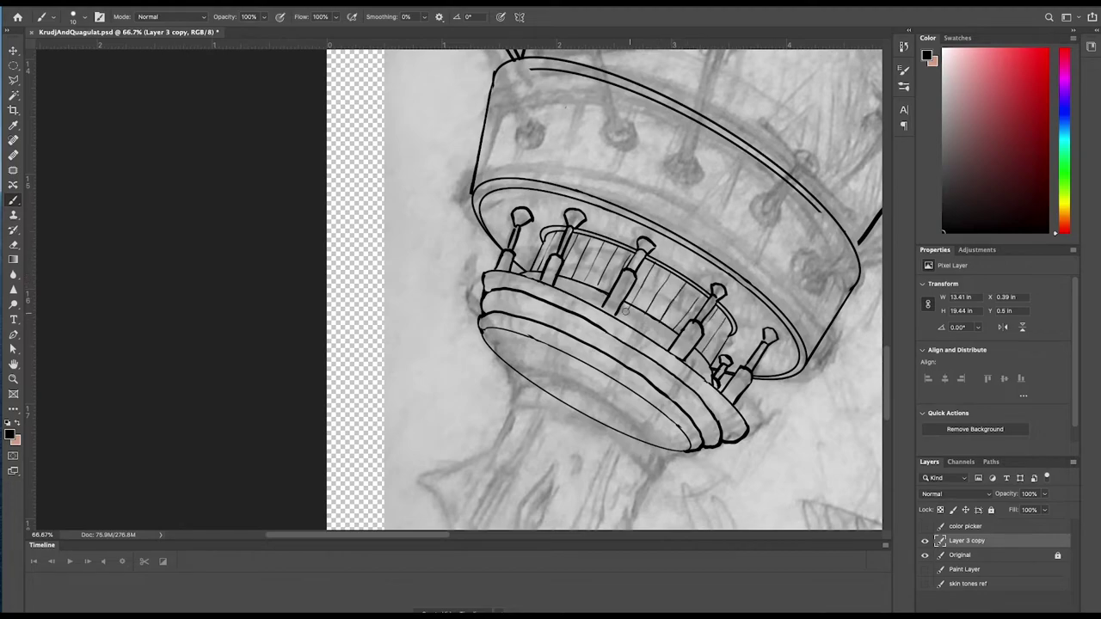
Ink narrow clamp segments across the cuff's bands at its left end
{"action": "left_click_drag", "start_coordinate": [507, 272], "coordinate": [502, 288]}
{"action": "left_click_drag", "start_coordinate": [519, 274], "coordinate": [500, 313]}
{"action": "left_click_drag", "start_coordinate": [513, 293], "coordinate": [512, 317]}
{"action": "left_click_drag", "start_coordinate": [501, 315], "coordinate": [515, 333]}
{"action": "left_click_drag", "start_coordinate": [493, 273], "coordinate": [482, 291]}
Ink matching clamp segments across the cuff's bands at its middle and right end
{"action": "left_click_drag", "start_coordinate": [632, 330], "coordinate": [624, 346]}
{"action": "left_click_drag", "start_coordinate": [644, 336], "coordinate": [637, 353]}
{"action": "mouse_move", "coordinate": [622, 346]}
{"action": "left_mouse_down"}
{"action": "mouse_move", "coordinate": [618, 361]}
{"action": "mouse_move", "coordinate": [630, 369]}
{"action": "left_mouse_up"}
{"action": "left_click_drag", "start_coordinate": [616, 362], "coordinate": [611, 380]}
{"action": "left_click_drag", "start_coordinate": [630, 369], "coordinate": [623, 384]}
{"action": "mouse_move", "coordinate": [727, 400]}
{"action": "left_mouse_down"}
{"action": "mouse_move", "coordinate": [733, 430]}
{"action": "mouse_move", "coordinate": [694, 439]}
{"action": "mouse_move", "coordinate": [707, 444]}
{"action": "left_mouse_up"}
{"action": "left_click_drag", "start_coordinate": [690, 436], "coordinate": [688, 451]}
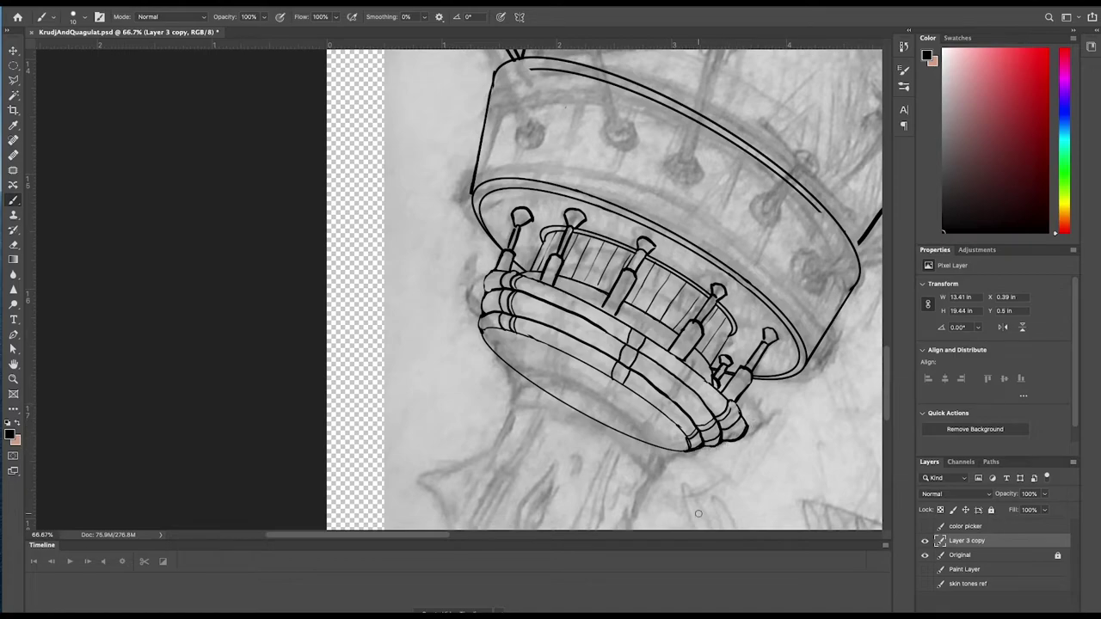
Widen the cuff's middle clamp with bulging sections on both bands
{"action": "mouse_move", "coordinate": [623, 368]}
{"action": "left_mouse_down"}
{"action": "mouse_move", "coordinate": [613, 380]}
{"action": "mouse_move", "coordinate": [634, 356]}
{"action": "mouse_move", "coordinate": [633, 333]}
{"action": "mouse_move", "coordinate": [627, 386]}
{"action": "left_mouse_up"}
{"action": "left_click_drag", "start_coordinate": [617, 320], "coordinate": [614, 339]}
{"action": "mouse_move", "coordinate": [656, 344]}
{"action": "left_mouse_down"}
{"action": "mouse_move", "coordinate": [651, 357]}
{"action": "mouse_move", "coordinate": [604, 370]}
{"action": "left_mouse_up"}
{"action": "left_click_drag", "start_coordinate": [648, 360], "coordinate": [641, 387]}
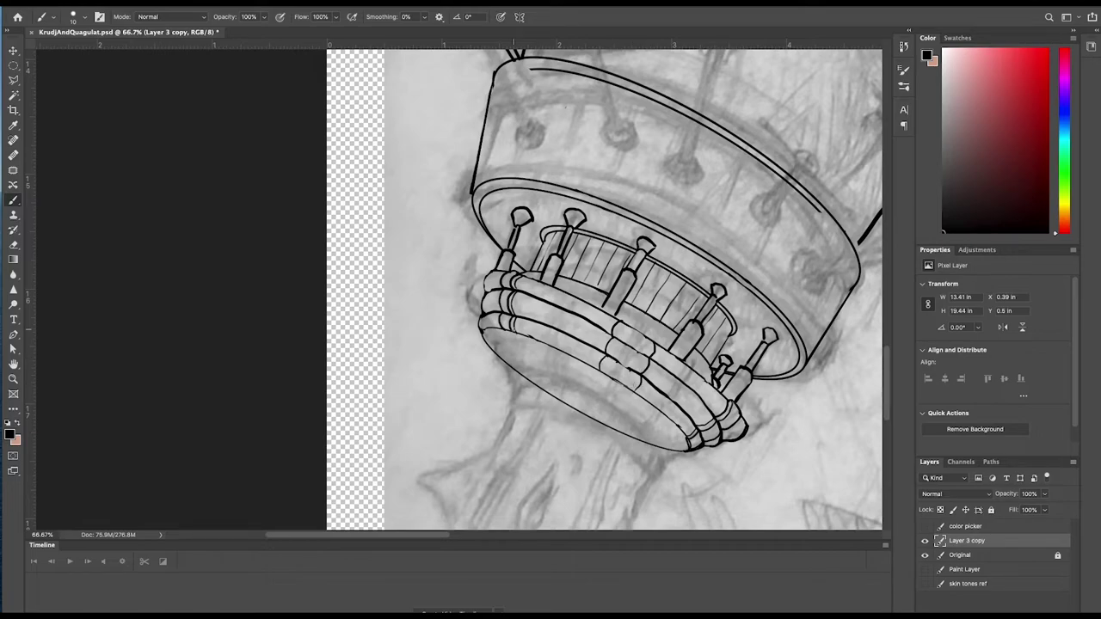
Ink the forearm's contour from below the cuff down to the canvas edge
{"action": "left_click_drag", "start_coordinate": [706, 465], "coordinate": [648, 281]}
{"action": "mouse_move", "coordinate": [450, 161]}
{"action": "left_mouse_down"}
{"action": "mouse_move", "coordinate": [596, 250]}
{"action": "mouse_move", "coordinate": [451, 161]}
{"action": "mouse_move", "coordinate": [433, 255]}
{"action": "mouse_move", "coordinate": [398, 291]}
{"action": "mouse_move", "coordinate": [366, 406]}
{"action": "left_mouse_up"}
{"action": "left_click_drag", "start_coordinate": [375, 305], "coordinate": [397, 324]}
{"action": "mouse_move", "coordinate": [611, 265]}
{"action": "left_mouse_down"}
{"action": "mouse_move", "coordinate": [604, 410]}
{"action": "mouse_move", "coordinate": [507, 422]}
{"action": "left_mouse_up"}
{"action": "mouse_move", "coordinate": [519, 381]}
{"action": "left_mouse_down"}
{"action": "mouse_move", "coordinate": [595, 402]}
{"action": "mouse_move", "coordinate": [497, 492]}
{"action": "left_mouse_up"}
{"action": "left_click_drag", "start_coordinate": [367, 406], "coordinate": [302, 447]}
{"action": "left_click_drag", "start_coordinate": [499, 482], "coordinate": [498, 530]}
{"action": "mouse_move", "coordinate": [303, 446]}
{"action": "left_mouse_down"}
{"action": "mouse_move", "coordinate": [270, 471]}
{"action": "mouse_move", "coordinate": [272, 516]}
{"action": "left_mouse_up"}
{"action": "scroll", "coordinate": [265, 364], "scroll_direction": "down", "scroll_amount": 6}
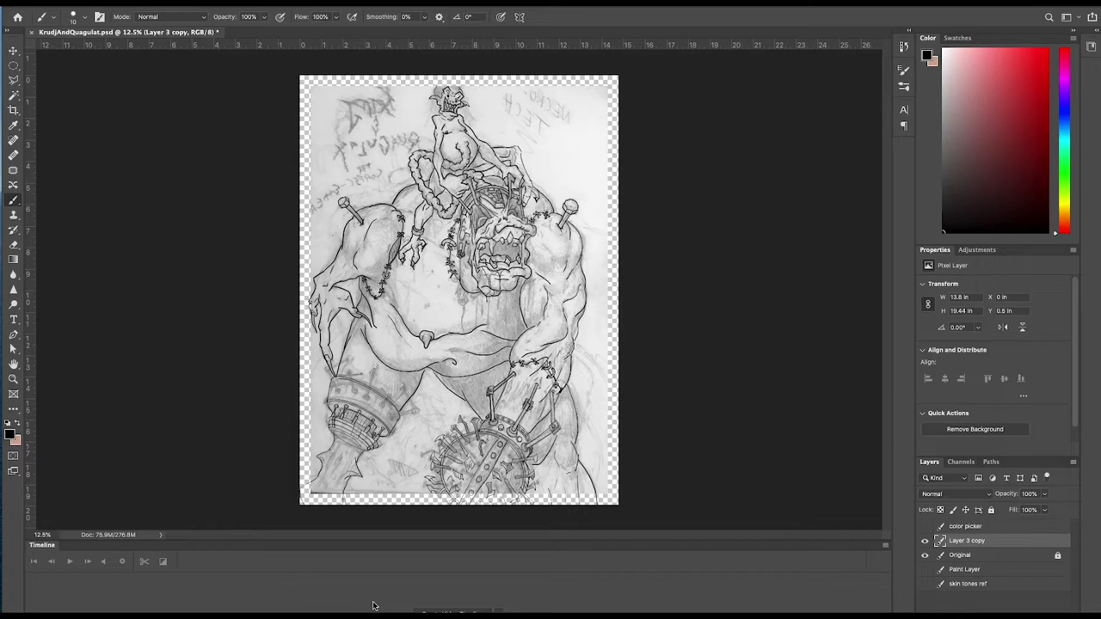
Set the brush to 20 px and ink the forearm's spiked outline and long strap lines below the cuff
{"action": "key", "text": "bracketright"}
{"action": "mouse_move", "coordinate": [332, 453]}
{"action": "left_mouse_down"}
{"action": "mouse_move", "coordinate": [335, 469]}
{"action": "mouse_move", "coordinate": [324, 464]}
{"action": "mouse_move", "coordinate": [353, 440]}
{"action": "mouse_move", "coordinate": [366, 450]}
{"action": "mouse_move", "coordinate": [315, 469]}
{"action": "mouse_move", "coordinate": [334, 505]}
{"action": "left_mouse_up"}
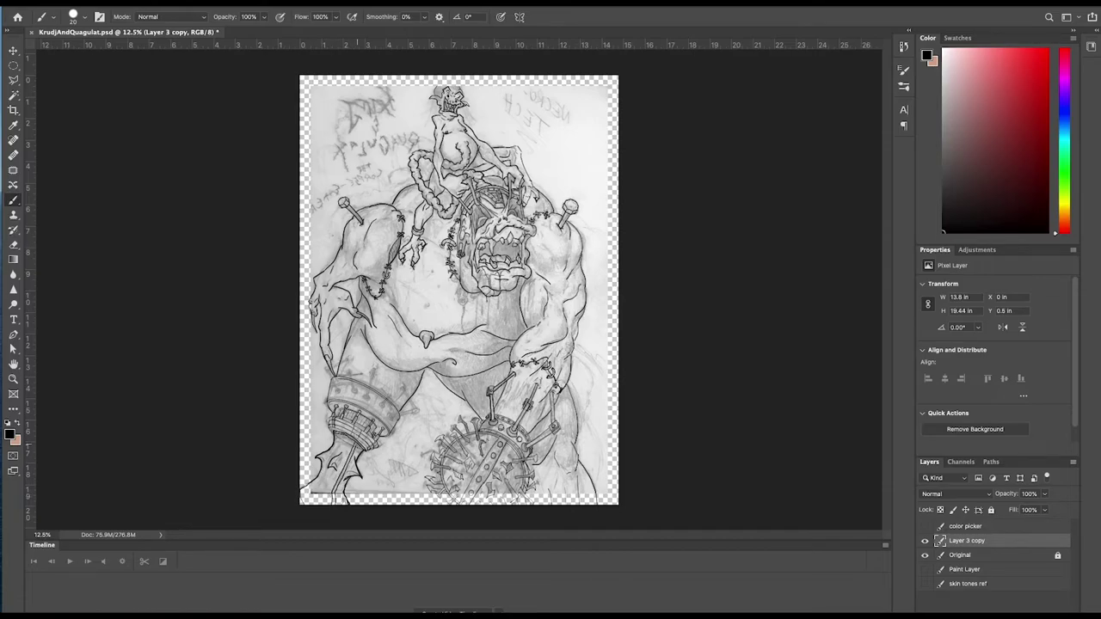
{"action": "left_click_drag", "start_coordinate": [338, 444], "coordinate": [300, 501]}
{"action": "mouse_move", "coordinate": [336, 435]}
{"action": "left_mouse_down"}
{"action": "mouse_move", "coordinate": [339, 450]}
{"action": "mouse_move", "coordinate": [304, 505]}
{"action": "mouse_move", "coordinate": [703, 57]}
{"action": "left_mouse_up"}
Ink the curved spike in the middle of the forearm and undo the last stroke
{"action": "key", "text": "super+plus"}
{"action": "key", "text": "super+plus"}
{"action": "key", "text": "super+plus"}
{"action": "left_click_drag", "start_coordinate": [475, 315], "coordinate": [462, 341]}
{"action": "mouse_move", "coordinate": [473, 331]}
{"action": "left_mouse_down"}
{"action": "mouse_move", "coordinate": [484, 344]}
{"action": "mouse_move", "coordinate": [460, 346]}
{"action": "left_mouse_up"}
{"action": "left_click_drag", "start_coordinate": [485, 309], "coordinate": [453, 331]}
{"action": "mouse_move", "coordinate": [453, 331]}
{"action": "left_mouse_down"}
{"action": "mouse_move", "coordinate": [485, 349]}
{"action": "mouse_move", "coordinate": [457, 331]}
{"action": "left_mouse_up"}
{"action": "key", "text": "super+z"}
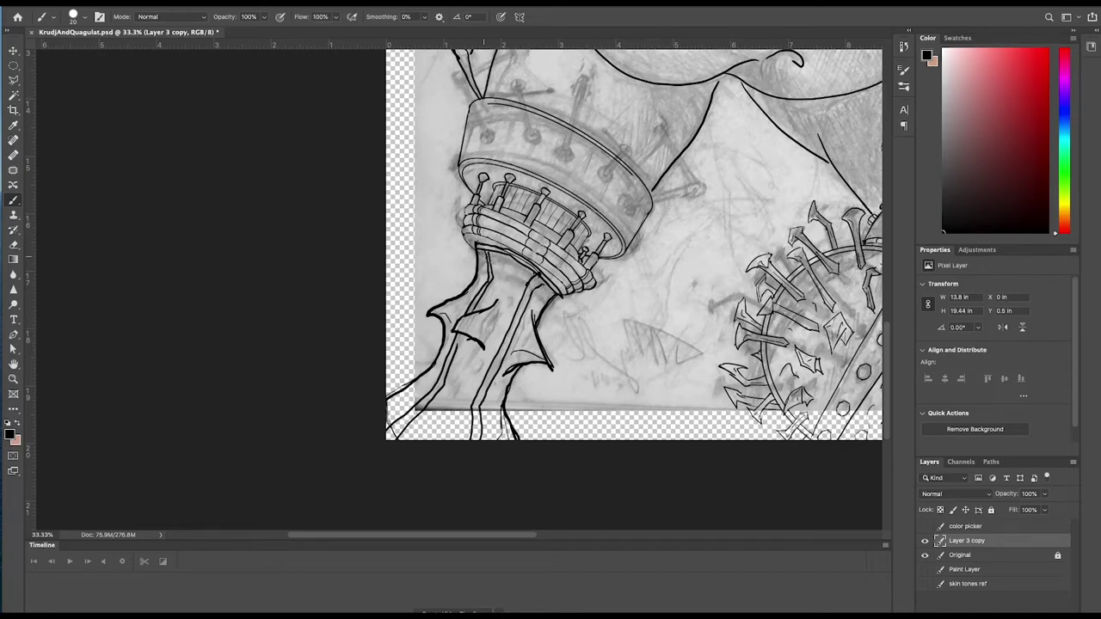
Thicken the outer contours of the collar and cuff and the edge where the forearm meets the cuff
{"action": "left_click_drag", "start_coordinate": [479, 251], "coordinate": [460, 165]}
{"action": "left_click_drag", "start_coordinate": [611, 258], "coordinate": [652, 209]}
{"action": "left_click_drag", "start_coordinate": [595, 284], "coordinate": [563, 296]}
{"action": "left_click_drag", "start_coordinate": [477, 244], "coordinate": [558, 295]}
Add rivets along the forearm's straps and short skin marks between them
{"action": "left_click_drag", "start_coordinate": [482, 361], "coordinate": [470, 379]}
{"action": "left_click_drag", "start_coordinate": [460, 389], "coordinate": [453, 394]}
{"action": "left_click_drag", "start_coordinate": [497, 276], "coordinate": [512, 280]}
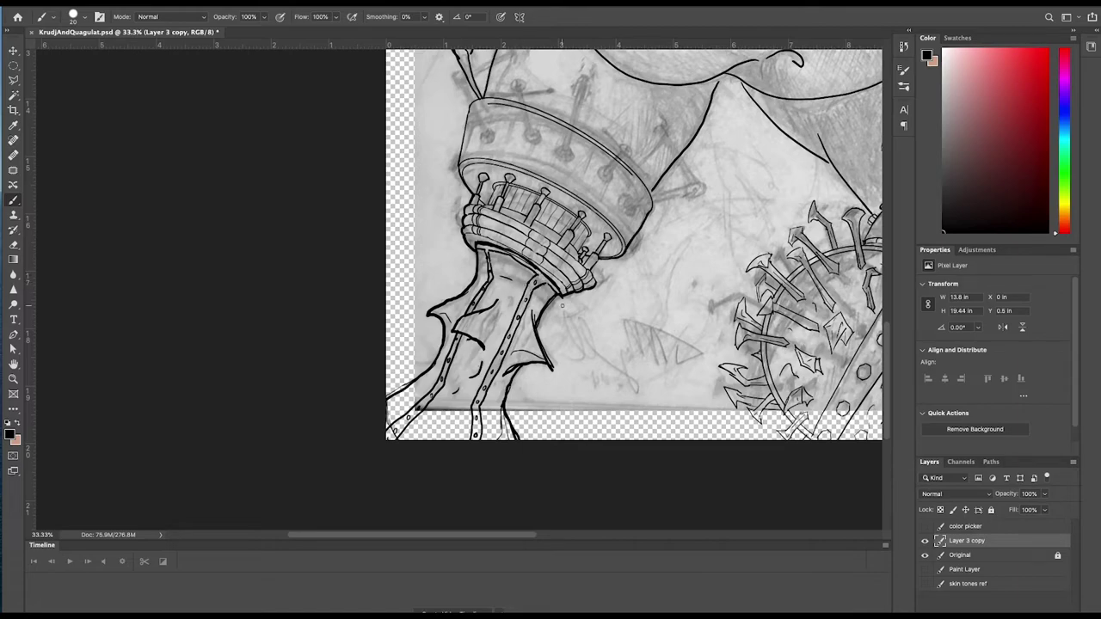
Ink the collar's leftmost jointed strut, with its hinge block, upper arm and lower rod
{"action": "left_click_drag", "start_coordinate": [704, 206], "coordinate": [567, 383]}
{"action": "mouse_move", "coordinate": [378, 226]}
{"action": "left_mouse_down"}
{"action": "mouse_move", "coordinate": [381, 234]}
{"action": "mouse_move", "coordinate": [331, 248]}
{"action": "left_mouse_up"}
{"action": "left_click_drag", "start_coordinate": [330, 247], "coordinate": [324, 268]}
{"action": "mouse_move", "coordinate": [324, 268]}
{"action": "left_mouse_down"}
{"action": "mouse_move", "coordinate": [381, 234]}
{"action": "mouse_move", "coordinate": [354, 315]}
{"action": "left_mouse_up"}
{"action": "left_click_drag", "start_coordinate": [378, 237], "coordinate": [383, 218]}
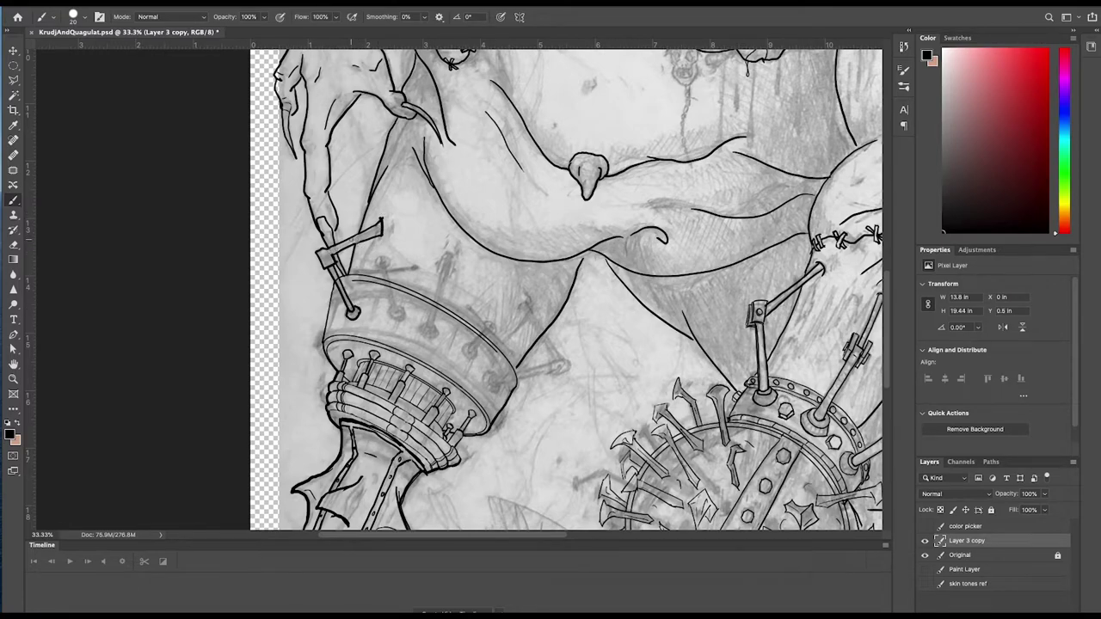
Ink the middle strut's hinge and the rod running down onto the collar
{"action": "left_click_drag", "start_coordinate": [443, 256], "coordinate": [438, 271]}
{"action": "mouse_move", "coordinate": [452, 257]}
{"action": "left_mouse_down"}
{"action": "mouse_move", "coordinate": [448, 278]}
{"action": "mouse_move", "coordinate": [442, 250]}
{"action": "left_mouse_up"}
{"action": "left_click_drag", "start_coordinate": [456, 240], "coordinate": [429, 326]}
{"action": "left_click_drag", "start_coordinate": [447, 275], "coordinate": [434, 327]}
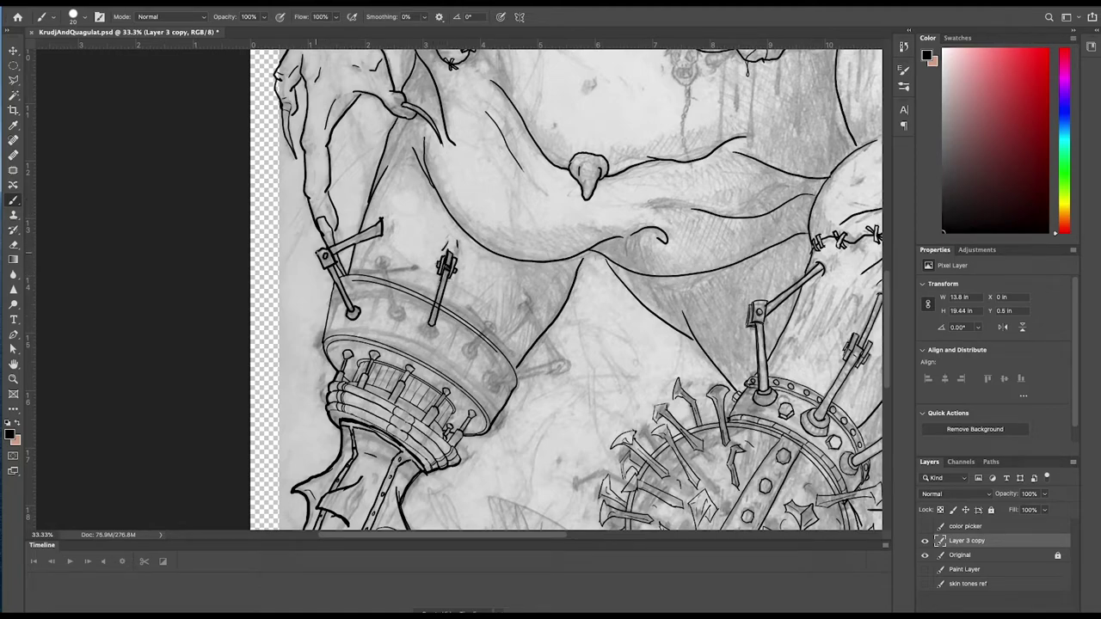
Ink the rightmost jointed strut with its hinge block and lower rod, and add the middle strut's socket
{"action": "mouse_move", "coordinate": [520, 307]}
{"action": "left_mouse_down"}
{"action": "mouse_move", "coordinate": [530, 292]}
{"action": "mouse_move", "coordinate": [561, 363]}
{"action": "left_mouse_up"}
{"action": "left_click_drag", "start_coordinate": [529, 301], "coordinate": [572, 372]}
{"action": "left_click_drag", "start_coordinate": [421, 332], "coordinate": [437, 329]}
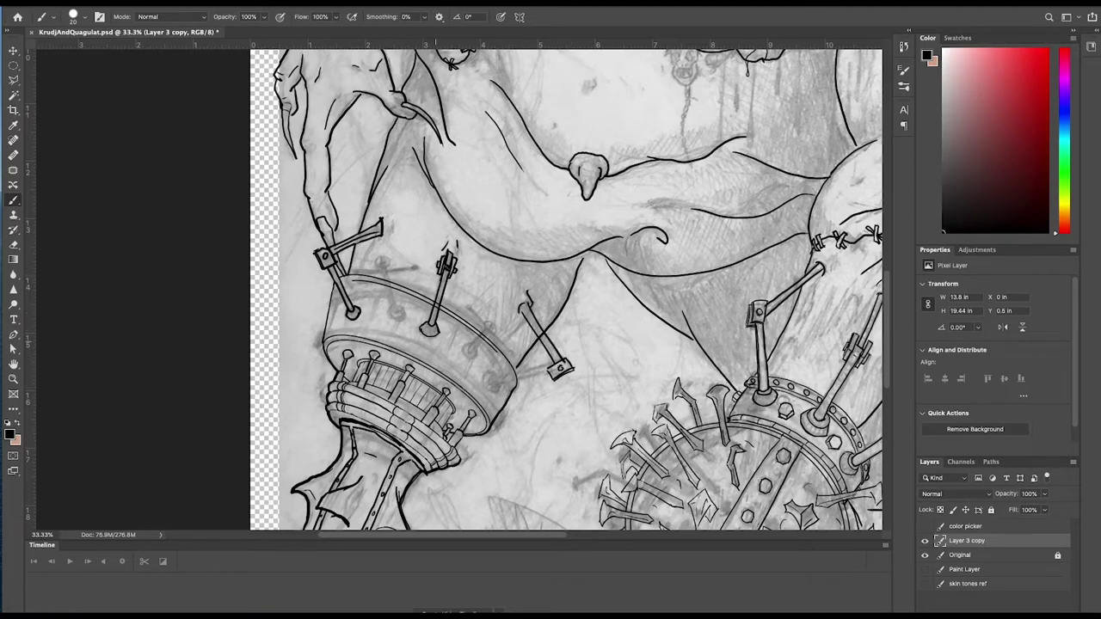
{"action": "left_click_drag", "start_coordinate": [549, 372], "coordinate": [489, 393]}
{"action": "mouse_move", "coordinate": [487, 393]}
{"action": "left_mouse_down"}
{"action": "mouse_move", "coordinate": [499, 401]}
{"action": "mouse_move", "coordinate": [492, 388]}
{"action": "left_mouse_up"}
Detail the struts' sockets on the collar and add skin tension marks around the leftmost strut's upper end
{"action": "left_click_drag", "start_coordinate": [352, 309], "coordinate": [356, 316]}
{"action": "mouse_move", "coordinate": [429, 325]}
{"action": "left_mouse_down"}
{"action": "mouse_move", "coordinate": [425, 334]}
{"action": "mouse_move", "coordinate": [438, 333]}
{"action": "left_mouse_up"}
{"action": "left_click_drag", "start_coordinate": [496, 385], "coordinate": [488, 393]}
{"action": "left_click_drag", "start_coordinate": [383, 209], "coordinate": [377, 217]}
{"action": "left_click_drag", "start_coordinate": [391, 225], "coordinate": [389, 248]}
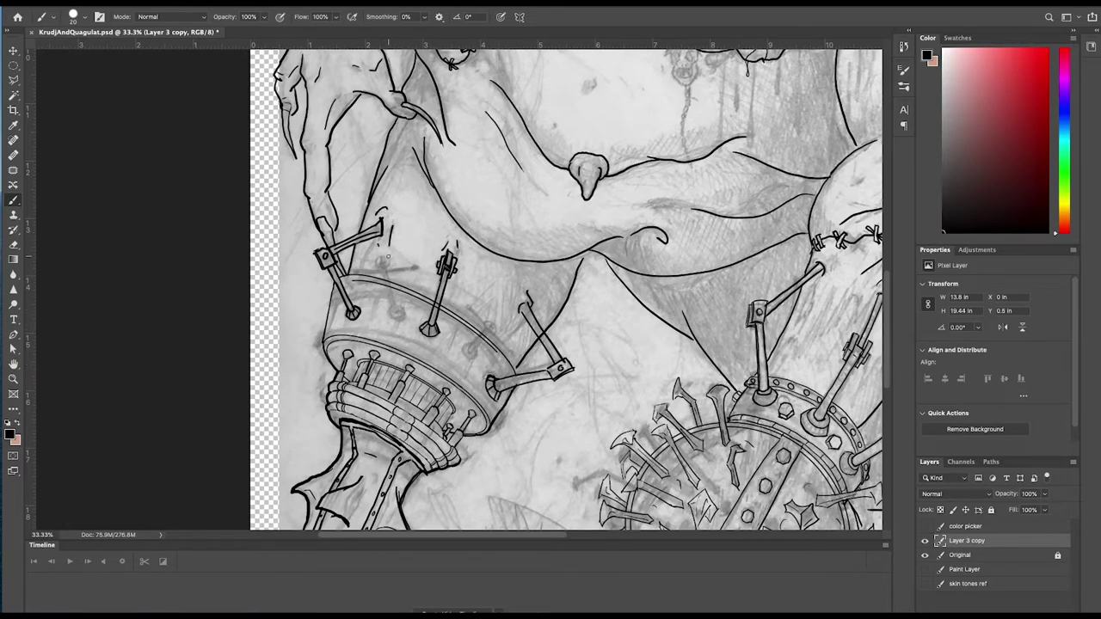
Ink the threaded bolt with its round slotted head on the collar's right side
{"action": "mouse_move", "coordinate": [484, 320]}
{"action": "left_mouse_down"}
{"action": "mouse_move", "coordinate": [483, 335]}
{"action": "mouse_move", "coordinate": [502, 323]}
{"action": "left_mouse_up"}
{"action": "left_click_drag", "start_coordinate": [503, 325], "coordinate": [493, 342]}
{"action": "mouse_move", "coordinate": [483, 339]}
{"action": "left_mouse_down"}
{"action": "mouse_move", "coordinate": [497, 341]}
{"action": "mouse_move", "coordinate": [469, 360]}
{"action": "left_mouse_up"}
{"action": "mouse_move", "coordinate": [487, 336]}
{"action": "left_mouse_down"}
{"action": "mouse_move", "coordinate": [473, 356]}
{"action": "mouse_move", "coordinate": [496, 332]}
{"action": "left_mouse_up"}
{"action": "left_click_drag", "start_coordinate": [497, 324], "coordinate": [486, 344]}
{"action": "left_click_drag", "start_coordinate": [470, 347], "coordinate": [480, 354]}
Ink the cross-slotted bolt on the collar's left side and add nut bases beneath both bolts
{"action": "left_click_drag", "start_coordinate": [383, 259], "coordinate": [376, 268]}
{"action": "mouse_move", "coordinate": [376, 269]}
{"action": "left_mouse_down"}
{"action": "mouse_move", "coordinate": [394, 277]}
{"action": "mouse_move", "coordinate": [397, 258]}
{"action": "left_mouse_up"}
{"action": "mouse_move", "coordinate": [381, 259]}
{"action": "left_mouse_down"}
{"action": "mouse_move", "coordinate": [402, 271]}
{"action": "mouse_move", "coordinate": [387, 281]}
{"action": "left_mouse_up"}
{"action": "left_click_drag", "start_coordinate": [376, 268], "coordinate": [392, 273]}
{"action": "left_click_drag", "start_coordinate": [393, 261], "coordinate": [381, 272]}
{"action": "mouse_move", "coordinate": [383, 282]}
{"action": "left_mouse_down"}
{"action": "mouse_move", "coordinate": [390, 314]}
{"action": "mouse_move", "coordinate": [401, 314]}
{"action": "mouse_move", "coordinate": [397, 290]}
{"action": "left_mouse_up"}
{"action": "left_click_drag", "start_coordinate": [387, 296], "coordinate": [409, 327]}
{"action": "left_click_drag", "start_coordinate": [469, 345], "coordinate": [459, 356]}
{"action": "left_click_drag", "start_coordinate": [461, 356], "coordinate": [478, 369]}
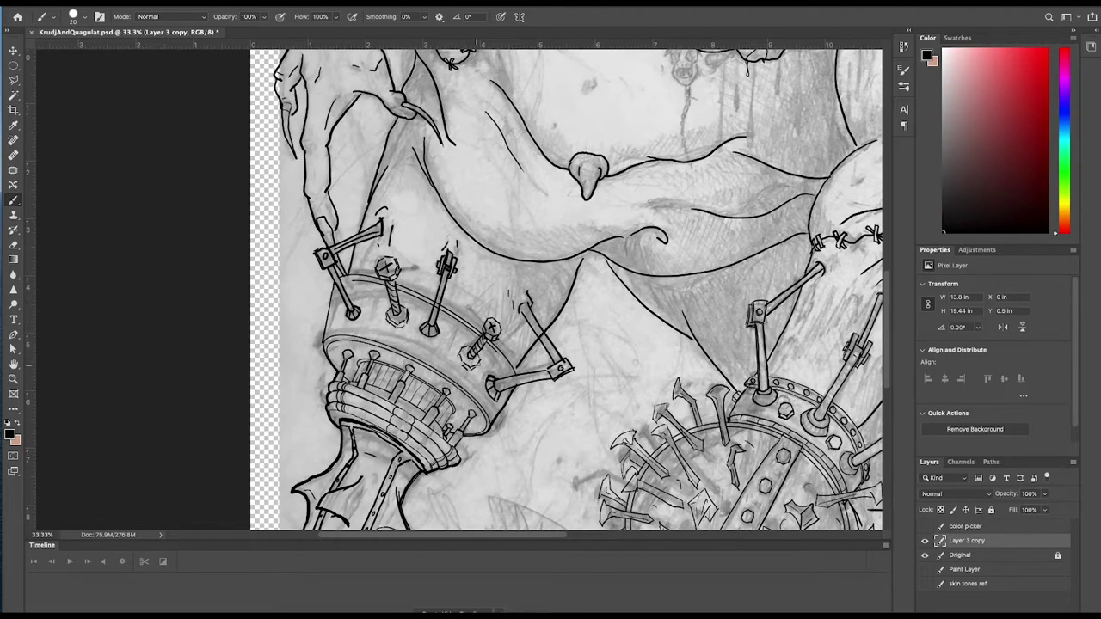
Ink a rim line along the collar's lower edge and dot a row of seven rivets along it
{"action": "mouse_move", "coordinate": [325, 328]}
{"action": "left_mouse_down"}
{"action": "mouse_move", "coordinate": [408, 338]}
{"action": "mouse_move", "coordinate": [490, 418]}
{"action": "left_mouse_up"}
{"action": "left_click_drag", "start_coordinate": [372, 329], "coordinate": [325, 330]}
{"action": "key", "text": "ctrl+z"}
{"action": "left_click", "coordinate": [335, 332]}
{"action": "left_click", "coordinate": [364, 333]}
{"action": "left_click", "coordinate": [394, 342]}
{"action": "left_click", "coordinate": [422, 357]}
{"action": "left_click", "coordinate": [448, 372]}
{"action": "left_click", "coordinate": [473, 392]}
{"action": "left_click", "coordinate": [491, 414]}
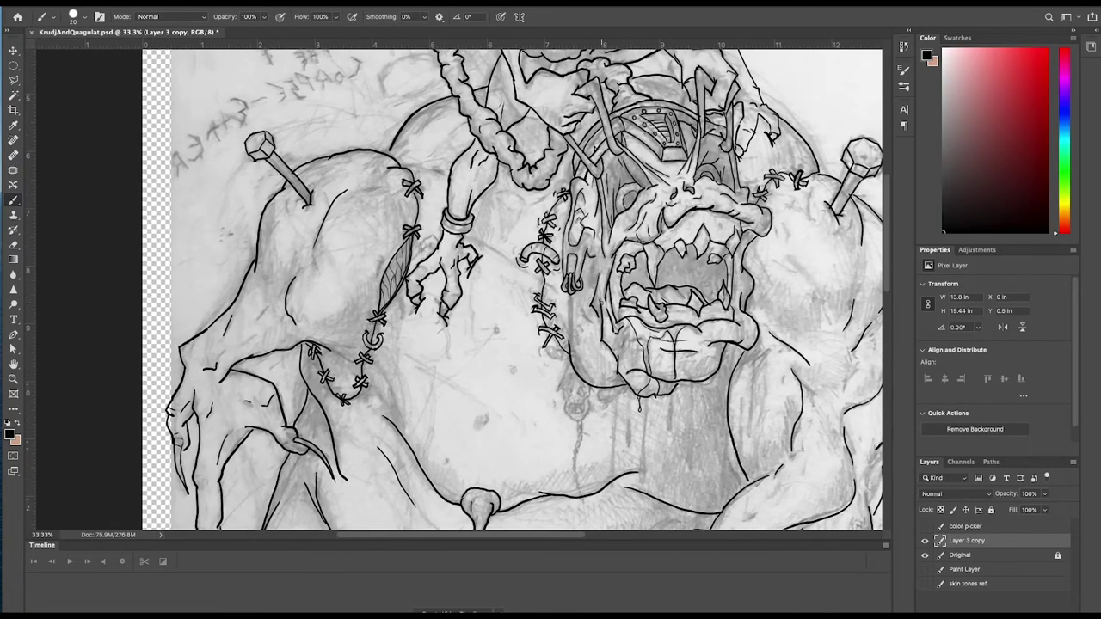
Ink the nipple and small skin marks on the creature's chest
{"action": "left_click_drag", "start_coordinate": [474, 417], "coordinate": [486, 425]}
{"action": "left_click_drag", "start_coordinate": [497, 326], "coordinate": [495, 333]}
{"action": "left_click_drag", "start_coordinate": [417, 364], "coordinate": [413, 385]}
Add thread lines and cross slots to the bolts in the creature's shoulders
{"action": "left_click_drag", "start_coordinate": [281, 154], "coordinate": [275, 169]}
{"action": "left_click_drag", "start_coordinate": [296, 173], "coordinate": [289, 186]}
{"action": "left_click_drag", "start_coordinate": [304, 186], "coordinate": [302, 199]}
{"action": "left_click_drag", "start_coordinate": [253, 145], "coordinate": [265, 135]}
{"action": "left_click_drag", "start_coordinate": [654, 215], "coordinate": [446, 315]}
{"action": "mouse_move", "coordinate": [644, 275]}
{"action": "left_mouse_down"}
{"action": "mouse_move", "coordinate": [652, 287]}
{"action": "mouse_move", "coordinate": [667, 251]}
{"action": "left_mouse_up"}
Ink small bolts protruding from both sides of the arm's collar
{"action": "key", "text": "super+minus"}
{"action": "key", "text": "super+minus"}
{"action": "key", "text": "super+minus"}
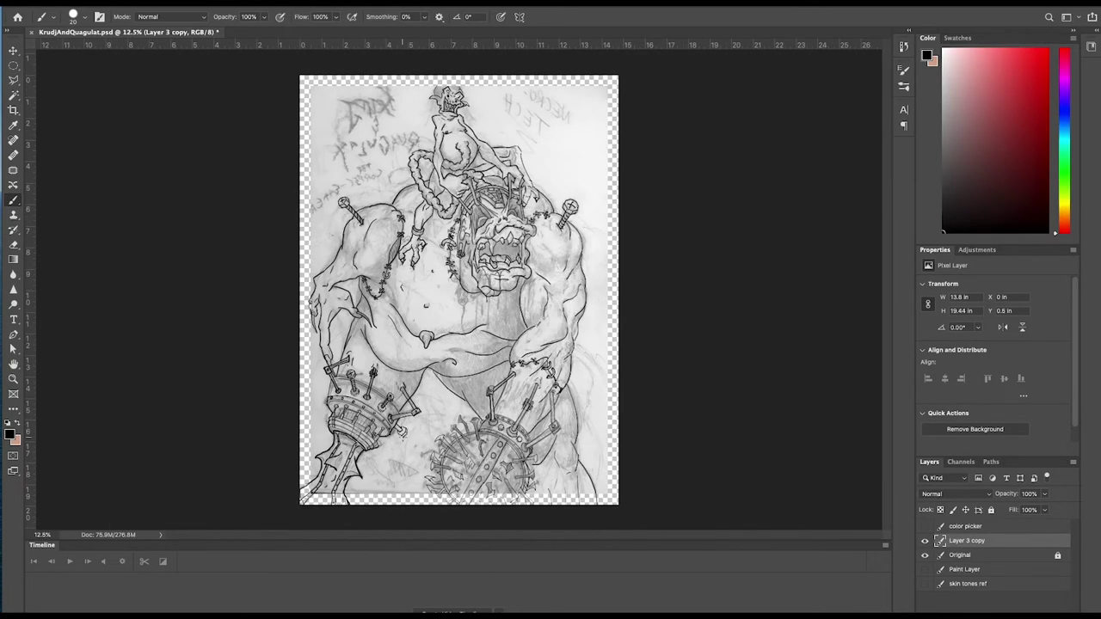
{"action": "left_click_drag", "start_coordinate": [329, 390], "coordinate": [322, 393]}
Flip the canvas horizontally and thicken the left shoulder, arm and leg silhouette with a 40 px brush
{"action": "left_click", "coordinate": [142, 2]}
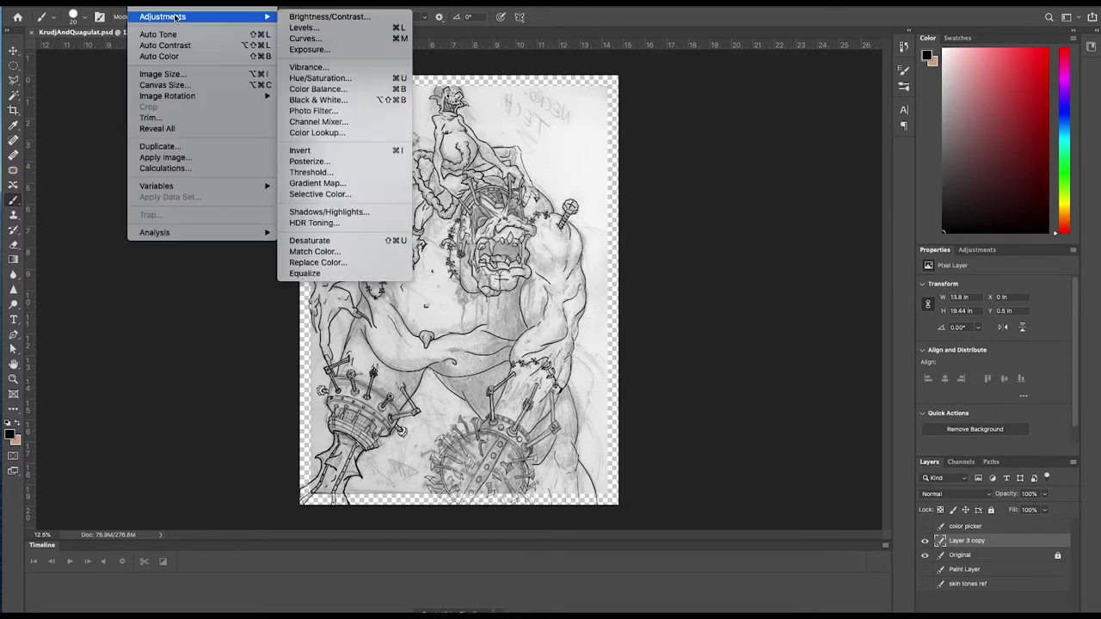
{"action": "left_click", "coordinate": [366, 144]}
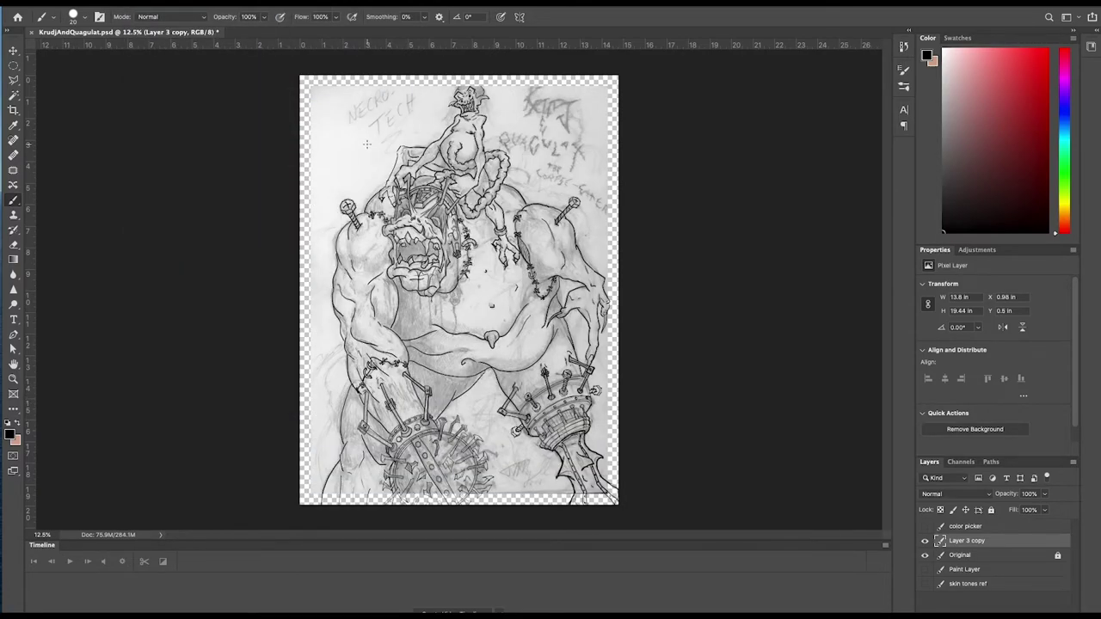
{"action": "mouse_move", "coordinate": [342, 225]}
{"action": "left_mouse_down"}
{"action": "mouse_move", "coordinate": [344, 447]}
{"action": "mouse_move", "coordinate": [322, 504]}
{"action": "left_mouse_up"}
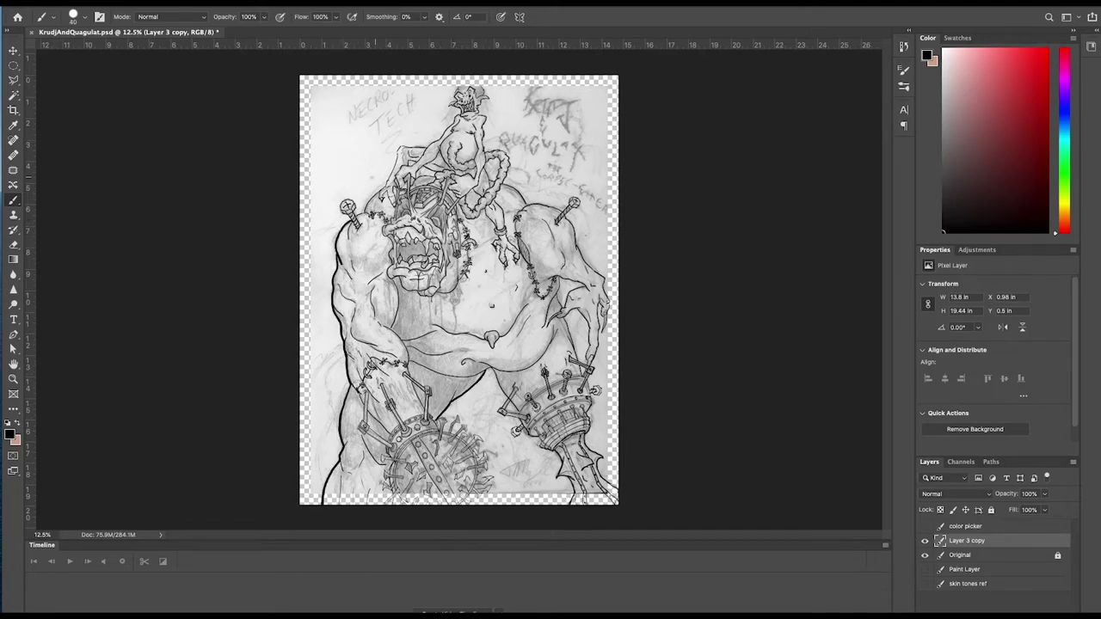
Thicken the outlines of the rider's raised arm, the creature's back and right shoulder, and the collared arm's inner edge
{"action": "left_click_drag", "start_coordinate": [429, 145], "coordinate": [398, 149]}
{"action": "mouse_move", "coordinate": [504, 183]}
{"action": "left_mouse_down"}
{"action": "mouse_move", "coordinate": [579, 241]}
{"action": "mouse_move", "coordinate": [609, 301]}
{"action": "left_mouse_up"}
{"action": "left_click_drag", "start_coordinate": [492, 369], "coordinate": [575, 504]}
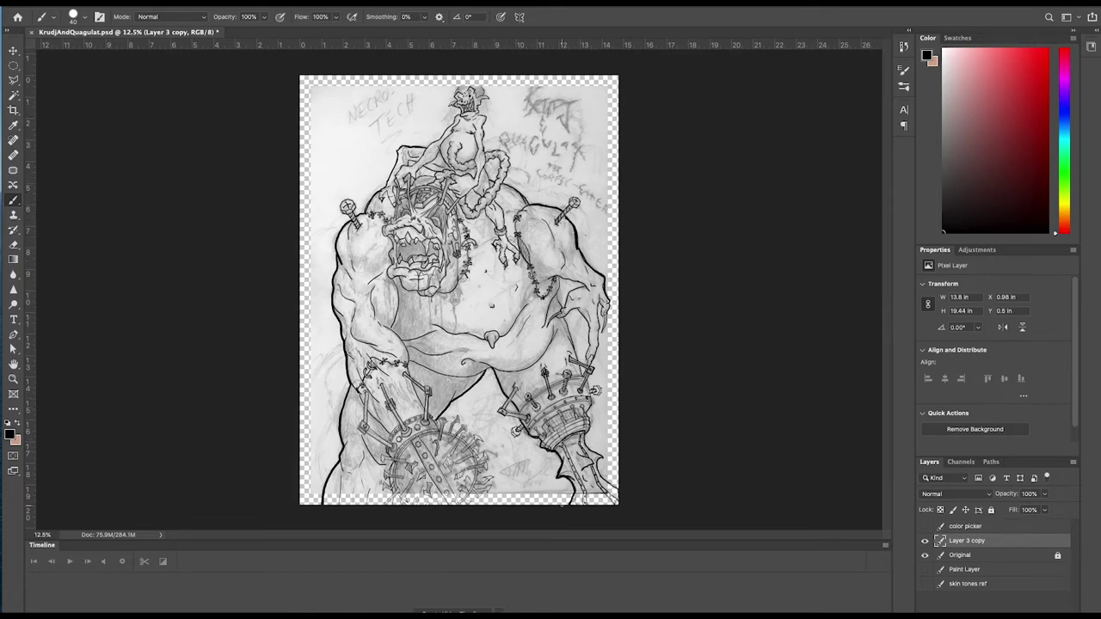
Thicken the outlines of the right clawed hand, the collared arm's outer edge and the left arm's inner contour
{"action": "mouse_move", "coordinate": [559, 289]}
{"action": "left_mouse_down"}
{"action": "mouse_move", "coordinate": [587, 369]}
{"action": "mouse_move", "coordinate": [578, 360]}
{"action": "left_mouse_up"}
{"action": "key", "text": "ctrl+z"}
{"action": "mouse_move", "coordinate": [601, 292]}
{"action": "left_mouse_down"}
{"action": "mouse_move", "coordinate": [592, 436]}
{"action": "mouse_move", "coordinate": [616, 491]}
{"action": "left_mouse_up"}
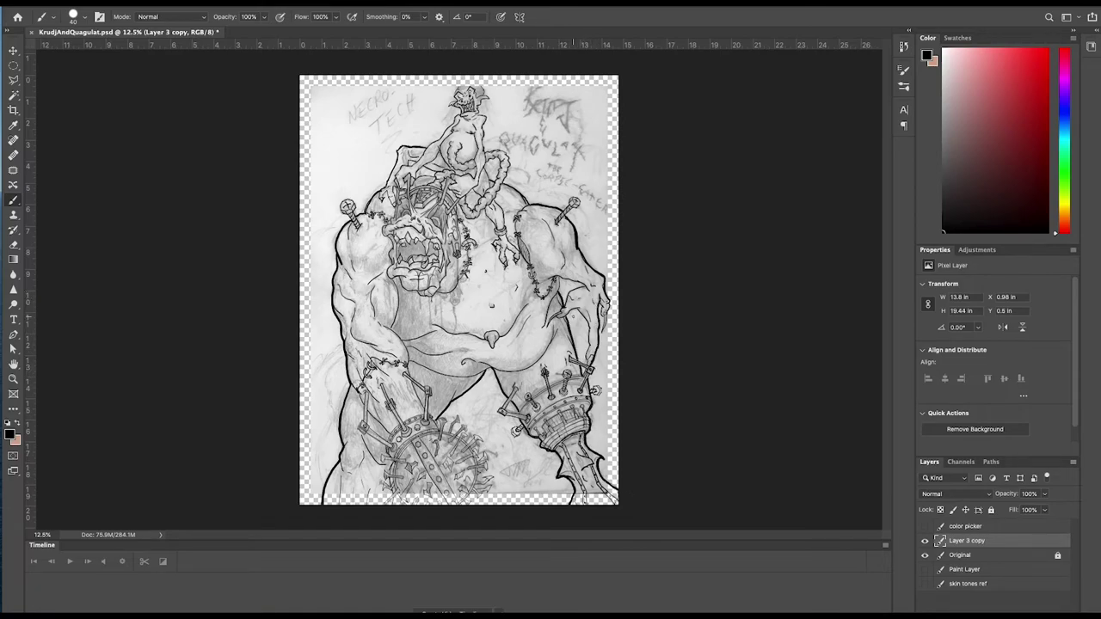
{"action": "left_click_drag", "start_coordinate": [392, 286], "coordinate": [425, 411]}
{"action": "left_click_drag", "start_coordinate": [549, 276], "coordinate": [591, 296]}
{"action": "left_click_drag", "start_coordinate": [564, 294], "coordinate": [566, 311]}
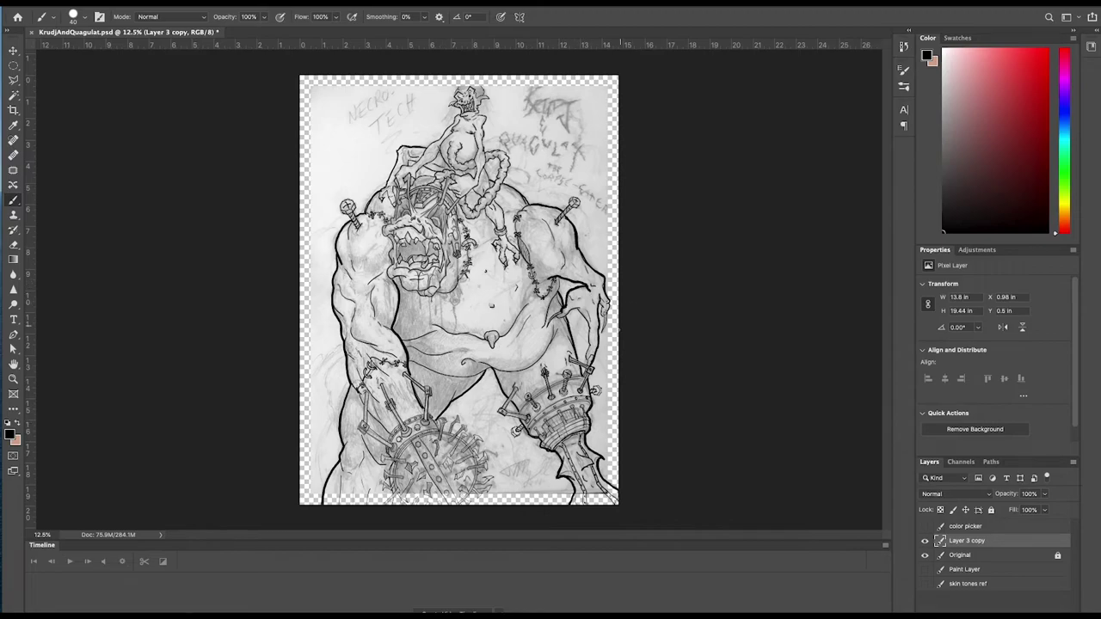
Thicken the contours of the small rider's body and the braided loop behind it
{"action": "mouse_move", "coordinate": [479, 115]}
{"action": "left_mouse_down"}
{"action": "mouse_move", "coordinate": [485, 153]}
{"action": "mouse_move", "coordinate": [535, 209]}
{"action": "left_mouse_up"}
{"action": "left_click_drag", "start_coordinate": [487, 182], "coordinate": [499, 157]}
{"action": "left_click_drag", "start_coordinate": [411, 164], "coordinate": [456, 117]}
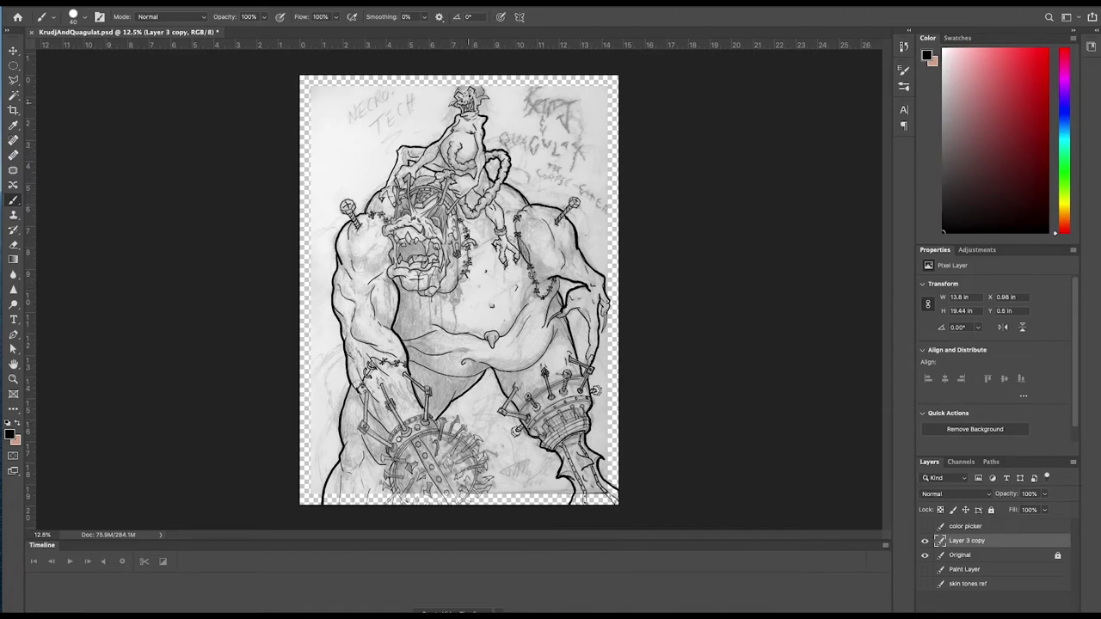
Thicken the creature's head and jaw outline and strengthen the lines around its teeth
{"action": "mouse_move", "coordinate": [383, 225]}
{"action": "left_mouse_down"}
{"action": "mouse_move", "coordinate": [392, 256]}
{"action": "mouse_move", "coordinate": [437, 296]}
{"action": "left_mouse_up"}
{"action": "mouse_move", "coordinate": [387, 227]}
{"action": "left_mouse_down"}
{"action": "mouse_move", "coordinate": [412, 171]}
{"action": "mouse_move", "coordinate": [459, 213]}
{"action": "mouse_move", "coordinate": [459, 254]}
{"action": "mouse_move", "coordinate": [441, 284]}
{"action": "left_mouse_up"}
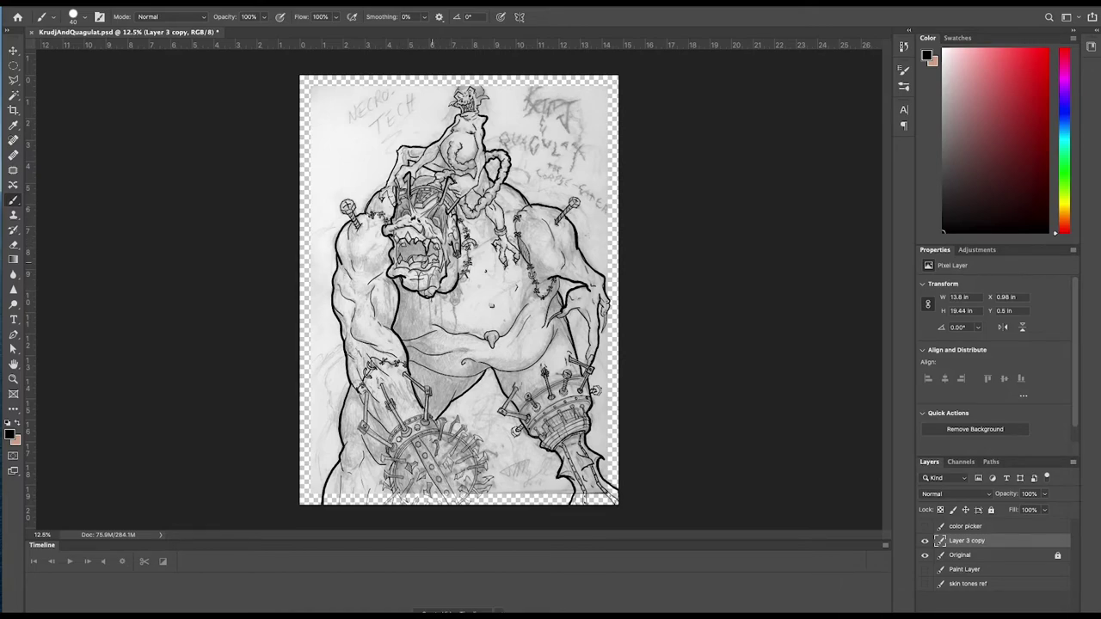
{"action": "left_click_drag", "start_coordinate": [434, 259], "coordinate": [414, 264]}
{"action": "left_click_drag", "start_coordinate": [408, 252], "coordinate": [400, 262]}
Thicken the chest and belly fold lines and the long finger of the right hand
{"action": "mouse_move", "coordinate": [527, 306]}
{"action": "left_mouse_down"}
{"action": "mouse_move", "coordinate": [471, 345]}
{"action": "mouse_move", "coordinate": [401, 342]}
{"action": "left_mouse_up"}
{"action": "left_click_drag", "start_coordinate": [553, 327], "coordinate": [543, 356]}
{"action": "left_click_drag", "start_coordinate": [543, 354], "coordinate": [478, 369]}
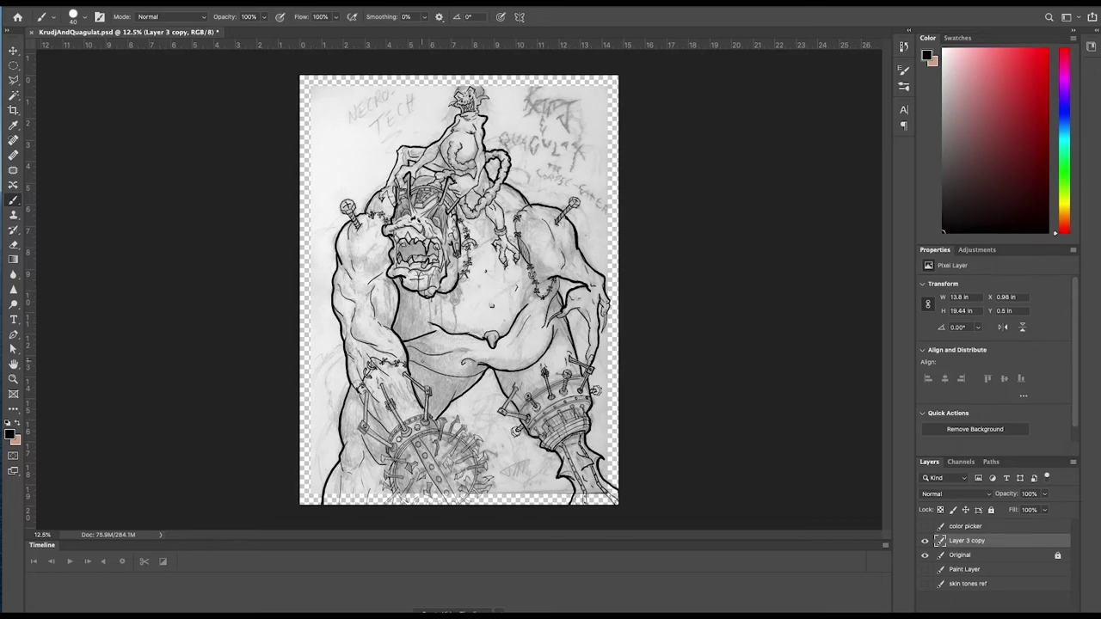
{"action": "left_click_drag", "start_coordinate": [578, 307], "coordinate": [590, 361]}
Toggle the Original sketch layer's visibility to inspect the line art on its own
{"action": "left_click", "coordinate": [925, 555]}
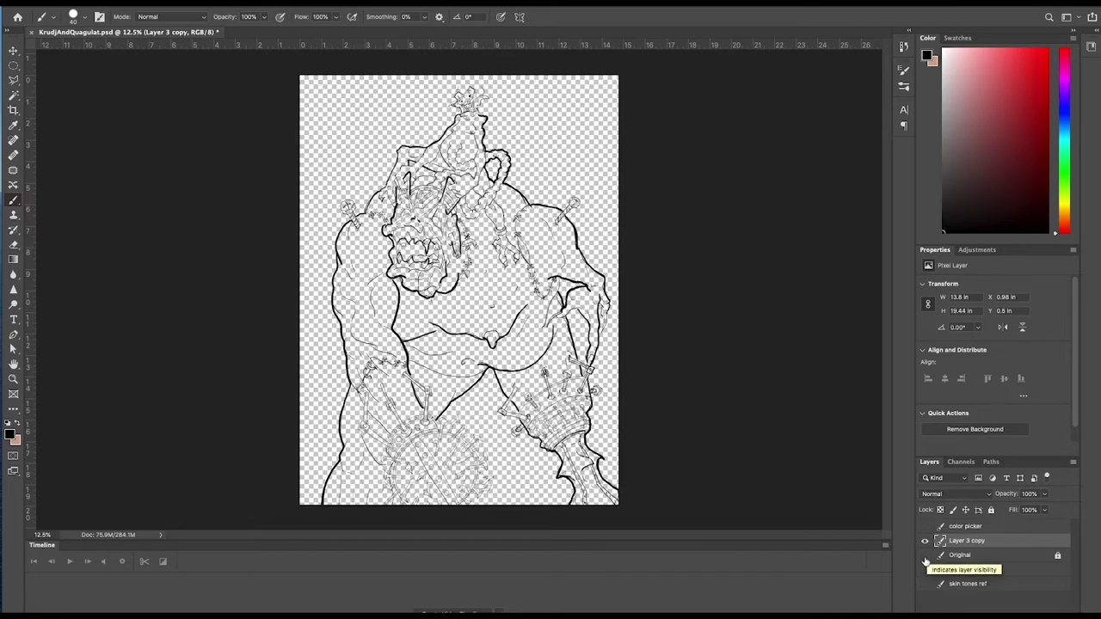
{"action": "left_click", "coordinate": [924, 555]}
{"action": "left_click", "coordinate": [925, 554]}
{"action": "left_click", "coordinate": [924, 555]}
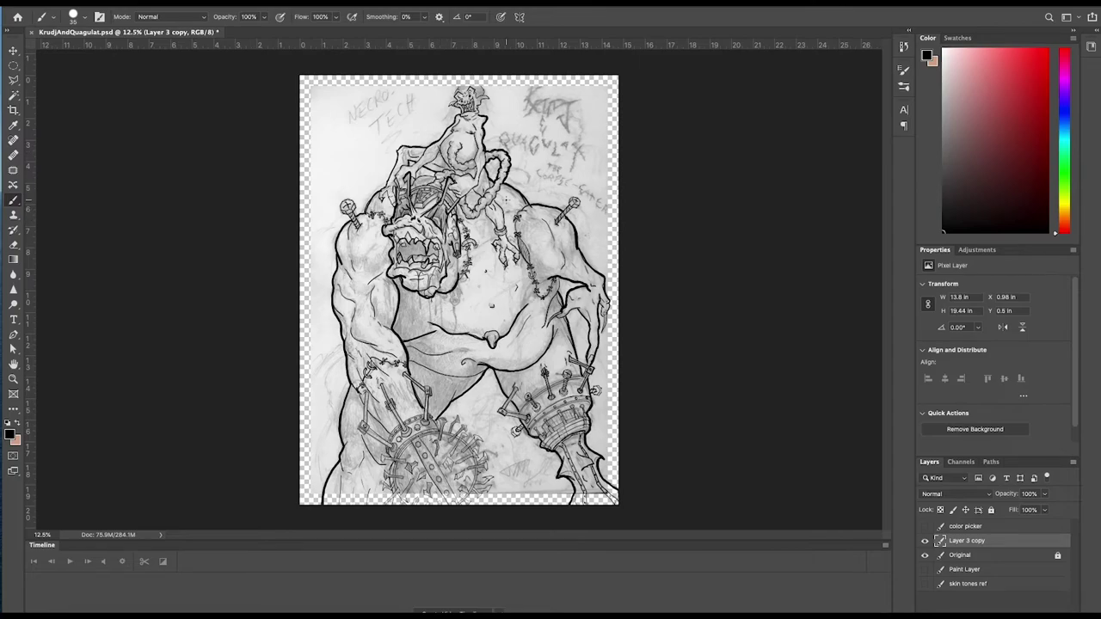
Ink the inner contour lines of the creature's lower leg and the muscle lines beside the stitched shoulder
{"action": "left_click_drag", "start_coordinate": [363, 451], "coordinate": [340, 505]}
{"action": "left_click_drag", "start_coordinate": [370, 488], "coordinate": [367, 505]}
{"action": "left_click_drag", "start_coordinate": [517, 236], "coordinate": [530, 265]}
{"action": "left_click_drag", "start_coordinate": [542, 221], "coordinate": [556, 241]}
Ink the rider's dangling arm and finish its head with a rounded crown and hanging hair strands
{"action": "left_click_drag", "start_coordinate": [472, 186], "coordinate": [482, 198]}
{"action": "mouse_move", "coordinate": [487, 208]}
{"action": "left_mouse_down"}
{"action": "mouse_move", "coordinate": [498, 228]}
{"action": "mouse_move", "coordinate": [507, 218]}
{"action": "left_mouse_up"}
{"action": "left_click_drag", "start_coordinate": [506, 218], "coordinate": [512, 229]}
{"action": "mouse_move", "coordinate": [456, 91]}
{"action": "left_mouse_down"}
{"action": "mouse_move", "coordinate": [483, 81]}
{"action": "mouse_move", "coordinate": [494, 122]}
{"action": "mouse_move", "coordinate": [483, 95]}
{"action": "left_mouse_up"}
{"action": "mouse_move", "coordinate": [471, 78]}
{"action": "left_mouse_down"}
{"action": "mouse_move", "coordinate": [470, 104]}
{"action": "mouse_move", "coordinate": [450, 120]}
{"action": "mouse_move", "coordinate": [463, 93]}
{"action": "mouse_move", "coordinate": [474, 95]}
{"action": "left_mouse_up"}
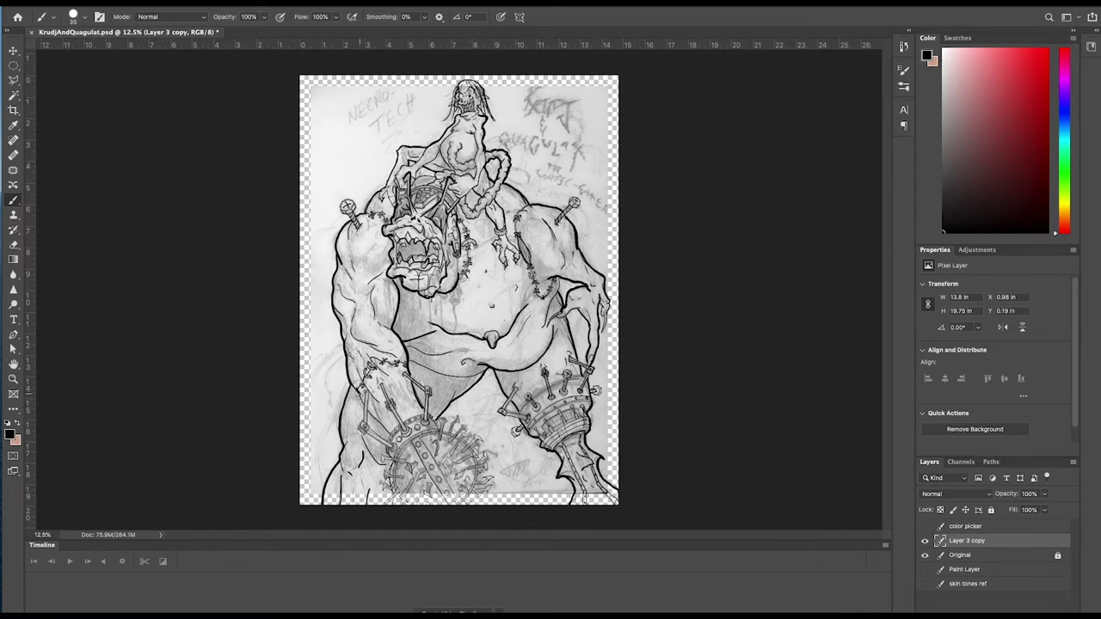
Ink the drips below the creature's jaw, the belly's side contour and short detail lines on the forearm and clawed hand
{"action": "left_click_drag", "start_coordinate": [360, 396], "coordinate": [391, 433]}
{"action": "left_click_drag", "start_coordinate": [563, 278], "coordinate": [521, 354]}
{"action": "left_click_drag", "start_coordinate": [418, 295], "coordinate": [421, 310]}
{"action": "mouse_move", "coordinate": [440, 296]}
{"action": "left_mouse_down"}
{"action": "mouse_move", "coordinate": [441, 329]}
{"action": "mouse_move", "coordinate": [430, 330]}
{"action": "left_mouse_up"}
{"action": "mouse_move", "coordinate": [608, 303]}
{"action": "left_mouse_down"}
{"action": "mouse_move", "coordinate": [602, 332]}
{"action": "mouse_move", "coordinate": [588, 308]}
{"action": "left_mouse_up"}
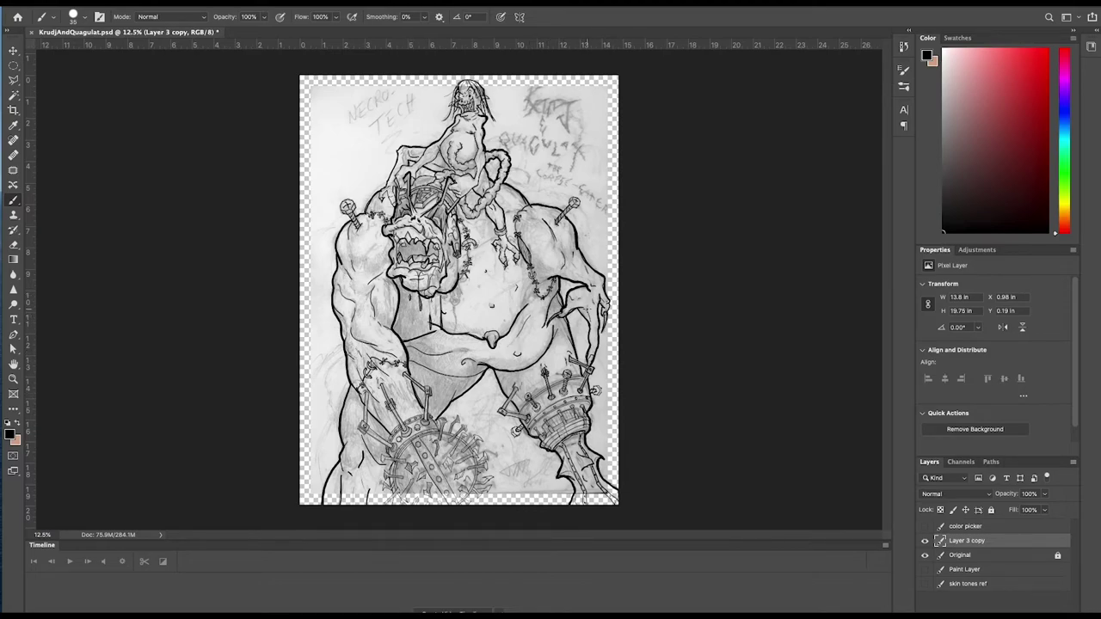
{"action": "left_click_drag", "start_coordinate": [356, 371], "coordinate": [379, 404]}
Hide the Original sketch layer and thicken the rider's hands, legs and facial lines
{"action": "left_click", "coordinate": [925, 556]}
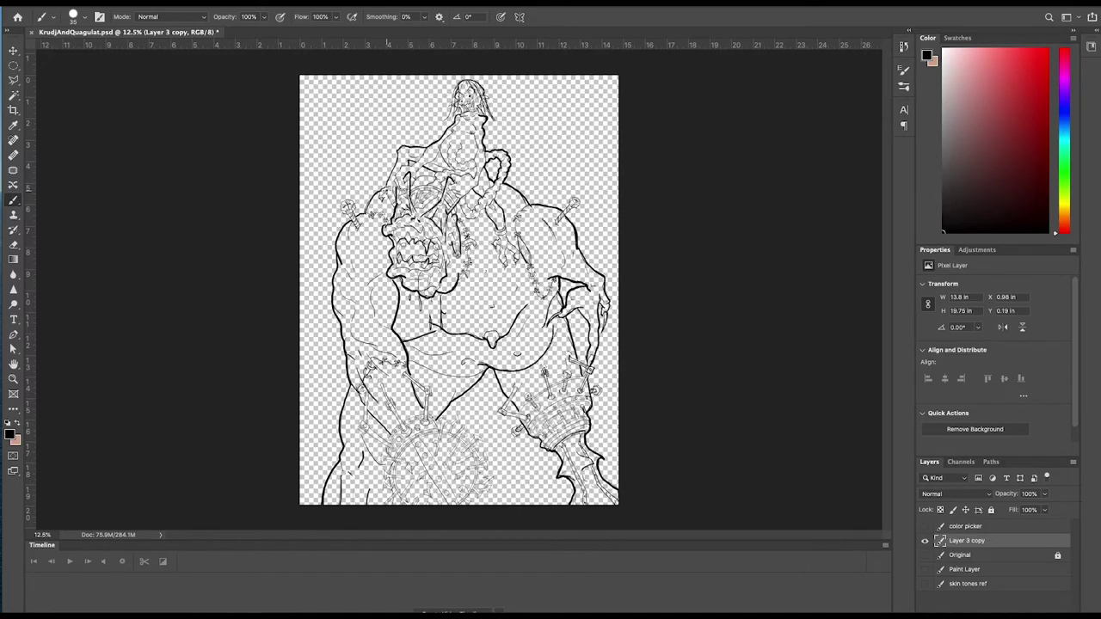
{"action": "mouse_move", "coordinate": [379, 188]}
{"action": "left_mouse_down"}
{"action": "mouse_move", "coordinate": [397, 199]}
{"action": "mouse_move", "coordinate": [389, 186]}
{"action": "left_mouse_up"}
{"action": "mouse_move", "coordinate": [394, 164]}
{"action": "left_mouse_down"}
{"action": "mouse_move", "coordinate": [384, 186]}
{"action": "mouse_move", "coordinate": [400, 192]}
{"action": "left_mouse_up"}
{"action": "mouse_move", "coordinate": [401, 183]}
{"action": "left_mouse_down"}
{"action": "mouse_move", "coordinate": [452, 167]}
{"action": "mouse_move", "coordinate": [449, 144]}
{"action": "mouse_move", "coordinate": [475, 162]}
{"action": "mouse_move", "coordinate": [470, 129]}
{"action": "mouse_move", "coordinate": [452, 120]}
{"action": "mouse_move", "coordinate": [442, 172]}
{"action": "mouse_move", "coordinate": [494, 197]}
{"action": "mouse_move", "coordinate": [473, 222]}
{"action": "mouse_move", "coordinate": [461, 187]}
{"action": "left_mouse_up"}
{"action": "mouse_move", "coordinate": [520, 258]}
{"action": "left_mouse_down"}
{"action": "mouse_move", "coordinate": [507, 236]}
{"action": "mouse_move", "coordinate": [490, 244]}
{"action": "mouse_move", "coordinate": [510, 264]}
{"action": "mouse_move", "coordinate": [526, 254]}
{"action": "left_mouse_up"}
{"action": "mouse_move", "coordinate": [471, 98]}
{"action": "left_mouse_down"}
{"action": "mouse_move", "coordinate": [455, 122]}
{"action": "mouse_move", "coordinate": [476, 103]}
{"action": "left_mouse_up"}
Thicken the lines around the creature's eyes, nose and mouth and the inner muscle lines of its upper arm
{"action": "mouse_move", "coordinate": [438, 197]}
{"action": "left_mouse_down"}
{"action": "mouse_move", "coordinate": [413, 208]}
{"action": "mouse_move", "coordinate": [449, 189]}
{"action": "mouse_move", "coordinate": [420, 187]}
{"action": "mouse_move", "coordinate": [438, 193]}
{"action": "mouse_move", "coordinate": [441, 232]}
{"action": "mouse_move", "coordinate": [413, 212]}
{"action": "mouse_move", "coordinate": [406, 244]}
{"action": "left_mouse_up"}
{"action": "mouse_move", "coordinate": [397, 232]}
{"action": "left_mouse_down"}
{"action": "mouse_move", "coordinate": [396, 246]}
{"action": "mouse_move", "coordinate": [435, 260]}
{"action": "left_mouse_up"}
{"action": "left_click_drag", "start_coordinate": [370, 296], "coordinate": [376, 317]}
{"action": "left_click_drag", "start_coordinate": [382, 325], "coordinate": [387, 332]}
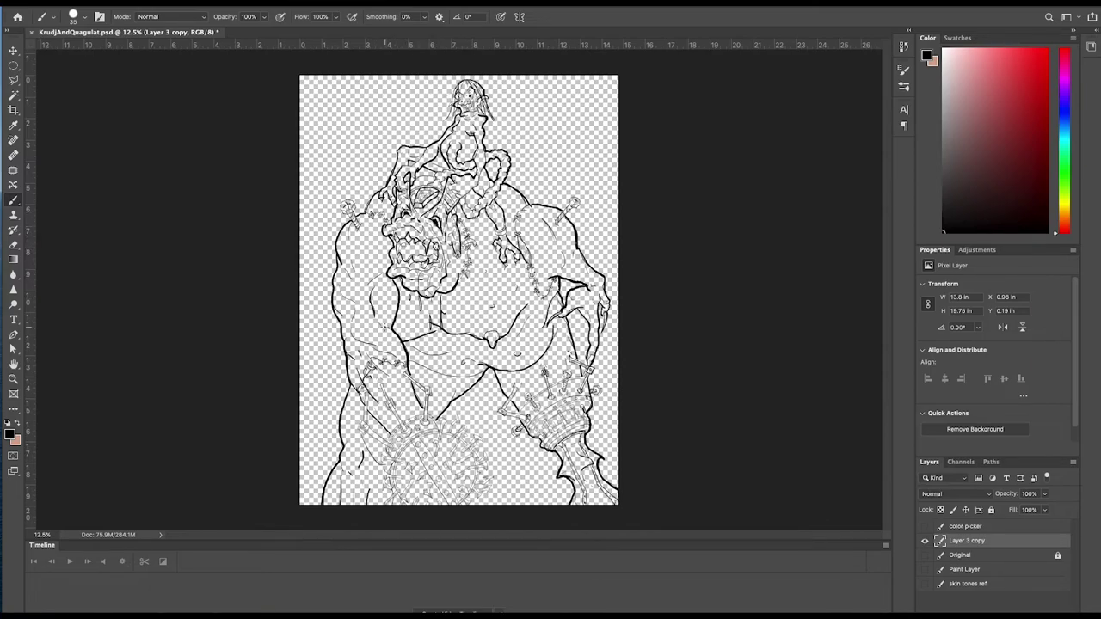
Thicken the outlines of the bolts sticking out of both shoulders
{"action": "left_click_drag", "start_coordinate": [565, 211], "coordinate": [580, 202]}
{"action": "left_click_drag", "start_coordinate": [353, 217], "coordinate": [359, 206]}
{"action": "left_click_drag", "start_coordinate": [339, 210], "coordinate": [360, 200]}
Thicken the muscle lines on both arms and the crease at the side of the belly
{"action": "left_click_drag", "start_coordinate": [343, 291], "coordinate": [354, 303]}
{"action": "left_click_drag", "start_coordinate": [350, 330], "coordinate": [382, 348]}
{"action": "left_click_drag", "start_coordinate": [540, 218], "coordinate": [557, 242]}
{"action": "left_click_drag", "start_coordinate": [582, 300], "coordinate": [518, 331]}
Thicken the outer rods and bolts around the metal collar of the spiked arm
{"action": "mouse_move", "coordinate": [508, 397]}
{"action": "left_mouse_down"}
{"action": "mouse_move", "coordinate": [499, 409]}
{"action": "mouse_move", "coordinate": [518, 418]}
{"action": "left_mouse_up"}
{"action": "left_click_drag", "start_coordinate": [585, 364], "coordinate": [586, 370]}
{"action": "left_click_drag", "start_coordinate": [583, 368], "coordinate": [594, 388]}
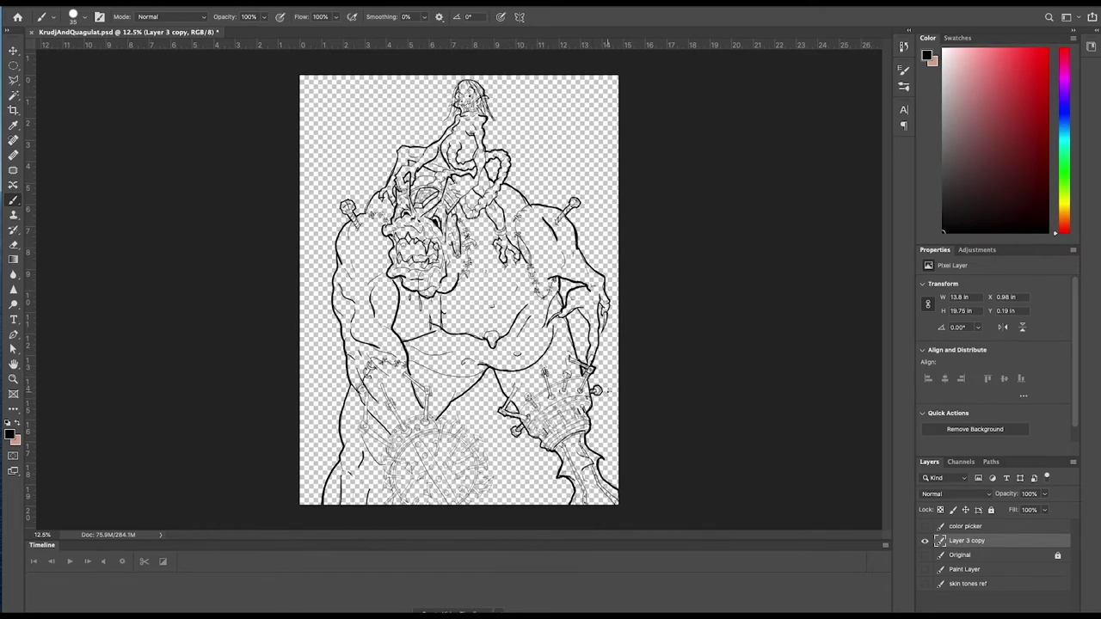
Thicken the outlines of the hooked spikes along the upper and upper-right rim of the round saw blade
{"action": "key", "text": "super+="}
{"action": "key", "text": "super+="}
{"action": "scroll", "coordinate": [464, 345], "scroll_direction": "down", "scroll_amount": 5}
{"action": "left_click_drag", "start_coordinate": [420, 352], "coordinate": [418, 313]}
{"action": "mouse_move", "coordinate": [422, 312]}
{"action": "left_mouse_down"}
{"action": "mouse_move", "coordinate": [430, 339]}
{"action": "mouse_move", "coordinate": [444, 323]}
{"action": "left_mouse_up"}
{"action": "mouse_move", "coordinate": [444, 324]}
{"action": "left_mouse_down"}
{"action": "mouse_move", "coordinate": [462, 322]}
{"action": "mouse_move", "coordinate": [447, 346]}
{"action": "left_mouse_up"}
{"action": "mouse_move", "coordinate": [459, 341]}
{"action": "left_mouse_down"}
{"action": "mouse_move", "coordinate": [476, 327]}
{"action": "mouse_move", "coordinate": [457, 348]}
{"action": "left_mouse_up"}
{"action": "mouse_move", "coordinate": [467, 348]}
{"action": "left_mouse_down"}
{"action": "mouse_move", "coordinate": [482, 367]}
{"action": "mouse_move", "coordinate": [492, 346]}
{"action": "left_mouse_up"}
{"action": "mouse_move", "coordinate": [507, 356]}
{"action": "left_mouse_down"}
{"action": "mouse_move", "coordinate": [484, 371]}
{"action": "mouse_move", "coordinate": [494, 368]}
{"action": "left_mouse_up"}
{"action": "left_click_drag", "start_coordinate": [501, 362], "coordinate": [490, 373]}
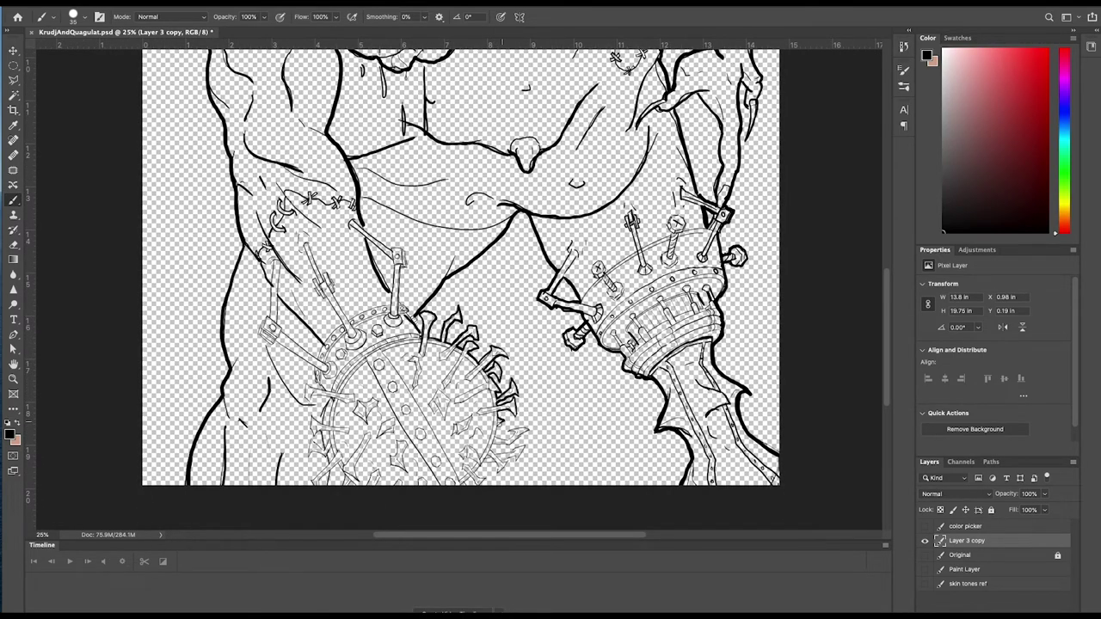
Thicken the hooked spikes along the lower-right rim of the saw blade
{"action": "left_click_drag", "start_coordinate": [495, 445], "coordinate": [507, 451]}
{"action": "left_click_drag", "start_coordinate": [505, 452], "coordinate": [526, 446]}
{"action": "left_click_drag", "start_coordinate": [527, 446], "coordinate": [508, 473]}
{"action": "left_click_drag", "start_coordinate": [501, 463], "coordinate": [472, 476]}
{"action": "mouse_move", "coordinate": [473, 477]}
{"action": "left_mouse_down"}
{"action": "mouse_move", "coordinate": [485, 484]}
{"action": "mouse_move", "coordinate": [465, 483]}
{"action": "left_mouse_up"}
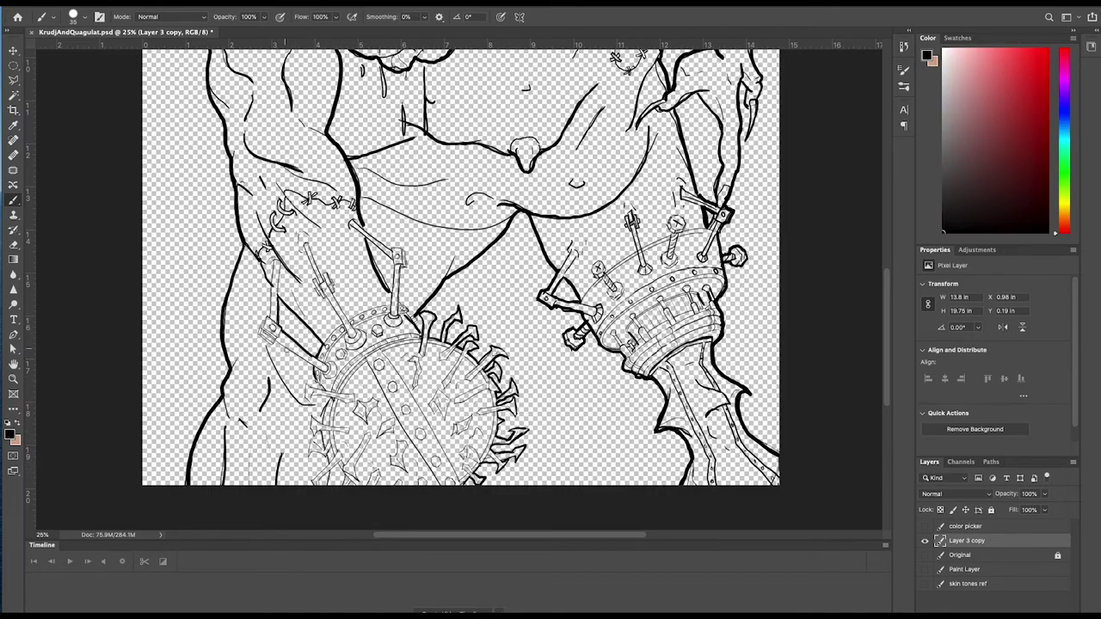
Thicken the hooked spikes along the left rim of the saw blade
{"action": "mouse_move", "coordinate": [333, 399]}
{"action": "left_mouse_down"}
{"action": "mouse_move", "coordinate": [331, 428]}
{"action": "mouse_move", "coordinate": [311, 417]}
{"action": "left_mouse_up"}
{"action": "left_click_drag", "start_coordinate": [311, 417], "coordinate": [313, 438]}
{"action": "mouse_move", "coordinate": [313, 438]}
{"action": "left_mouse_down"}
{"action": "mouse_move", "coordinate": [330, 430]}
{"action": "mouse_move", "coordinate": [309, 445]}
{"action": "left_mouse_up"}
{"action": "mouse_move", "coordinate": [310, 459]}
{"action": "left_mouse_down"}
{"action": "mouse_move", "coordinate": [334, 449]}
{"action": "mouse_move", "coordinate": [311, 482]}
{"action": "left_mouse_up"}
{"action": "left_click_drag", "start_coordinate": [321, 484], "coordinate": [341, 463]}
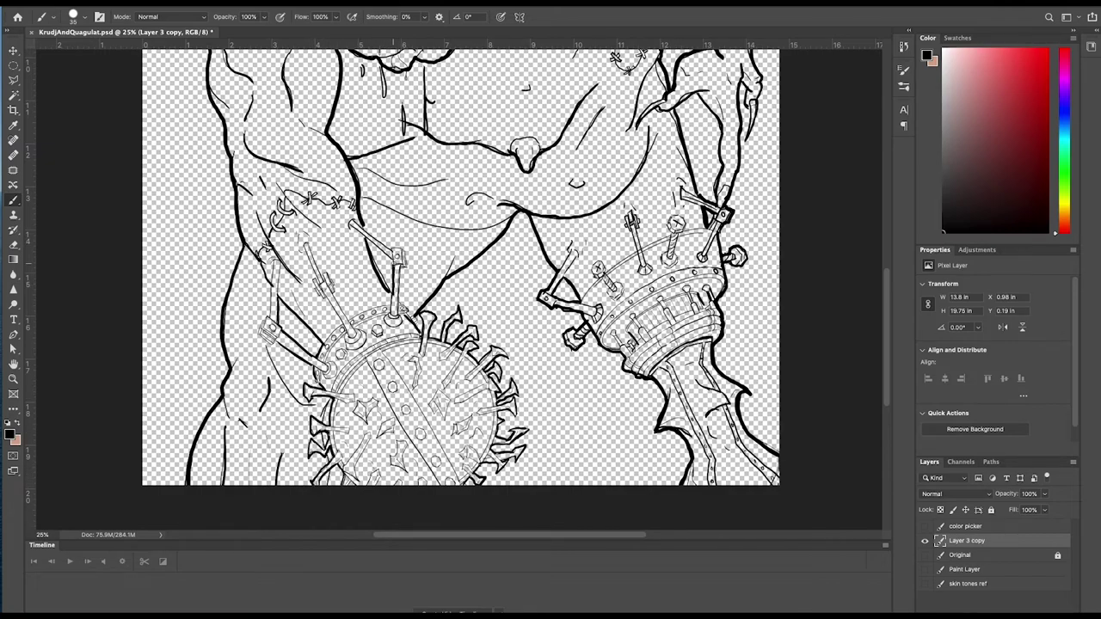
Thicken the jointed metal rods connecting the forearm to the saw blade
{"action": "left_click_drag", "start_coordinate": [360, 226], "coordinate": [406, 250]}
{"action": "left_click_drag", "start_coordinate": [274, 284], "coordinate": [272, 320]}
{"action": "left_click_drag", "start_coordinate": [261, 322], "coordinate": [271, 345]}
{"action": "key", "text": "super+minus"}
{"action": "key", "text": "super+minus"}
{"action": "key", "text": "super+minus"}
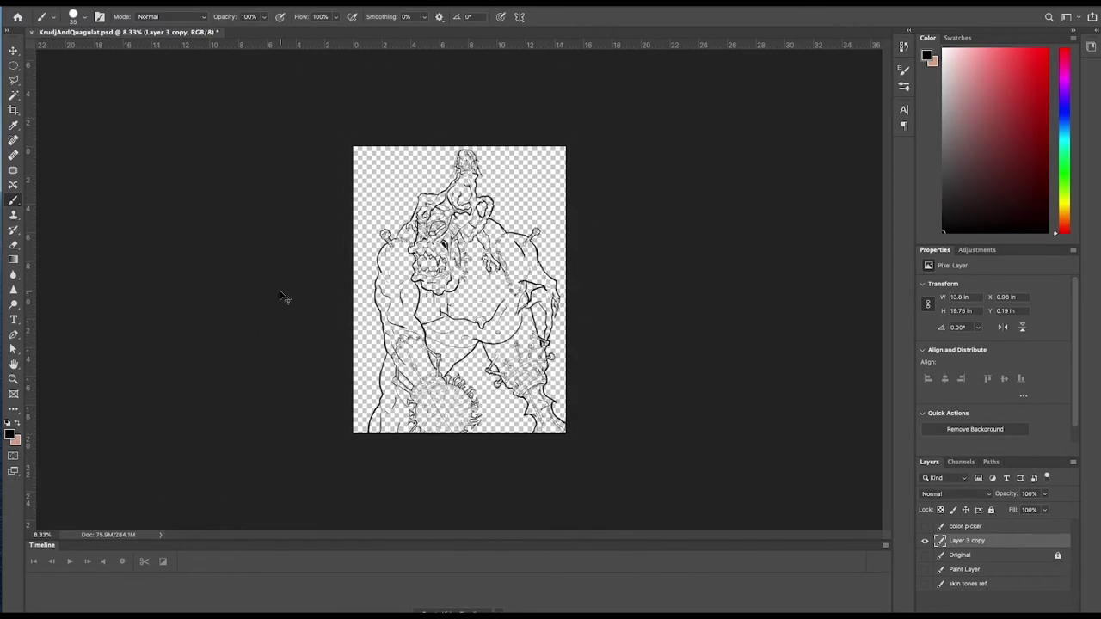
Thicken the lines of the creature's upper lip and the upper edge of its open mouth
{"action": "key", "text": "super+equal"}
{"action": "key", "text": "super+equal"}
{"action": "key", "text": "super+equal"}
{"action": "left_click_drag", "start_coordinate": [334, 166], "coordinate": [412, 183]}
{"action": "left_click_drag", "start_coordinate": [320, 174], "coordinate": [343, 165]}
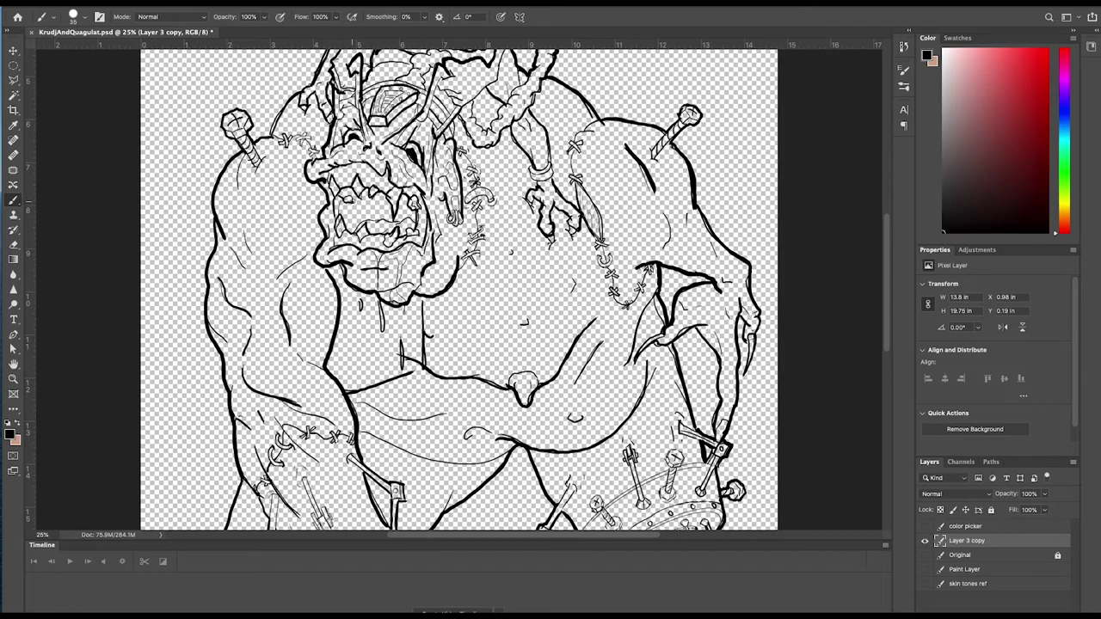
{"action": "key", "text": "super+minus"}
{"action": "key", "text": "super+minus"}
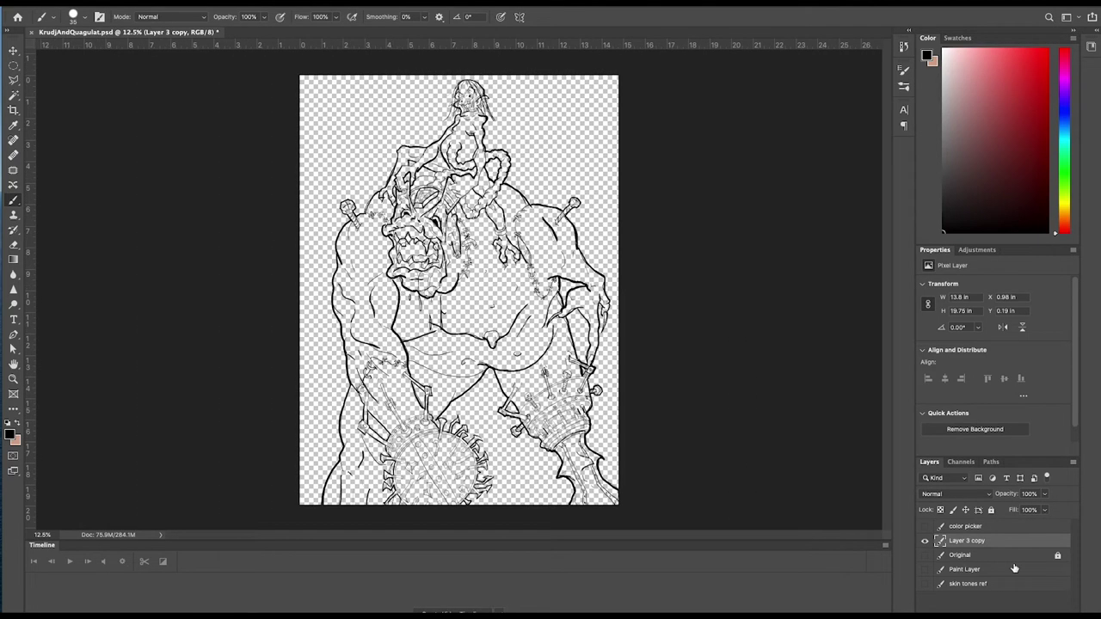
Add a new layer directly above Paint Layer and fill it with the pinkish skin-tone swatch using the Paint Bucket
{"action": "left_click", "coordinate": [1014, 569]}
{"action": "key", "text": "alt+shift+super+n"}
{"action": "key", "text": "g"}
{"action": "key", "text": "x"}
{"action": "left_click", "coordinate": [569, 150]}
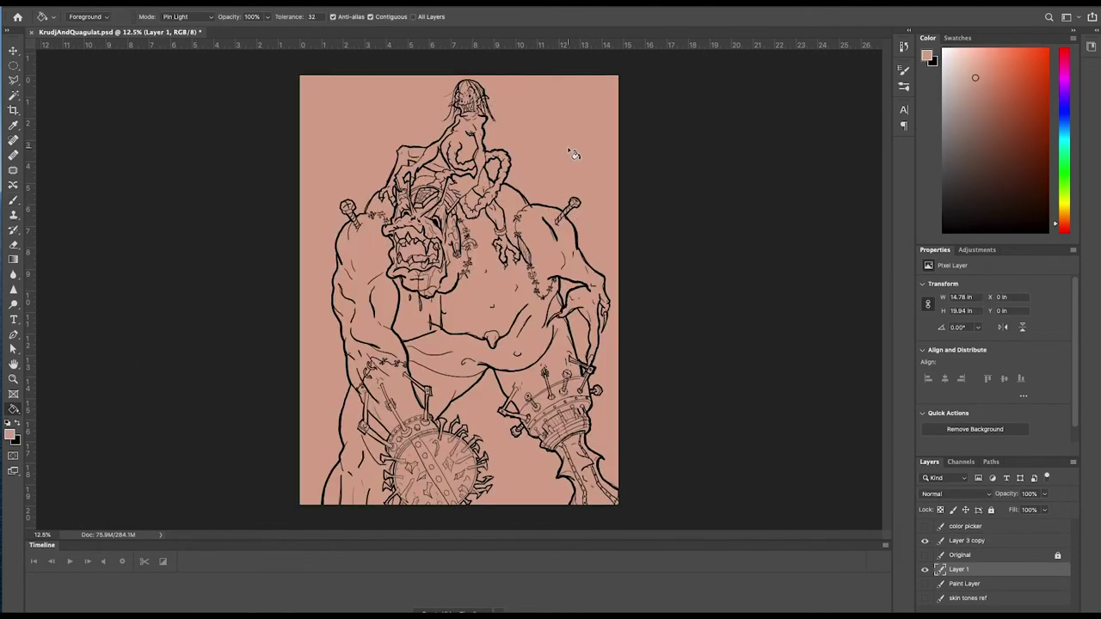